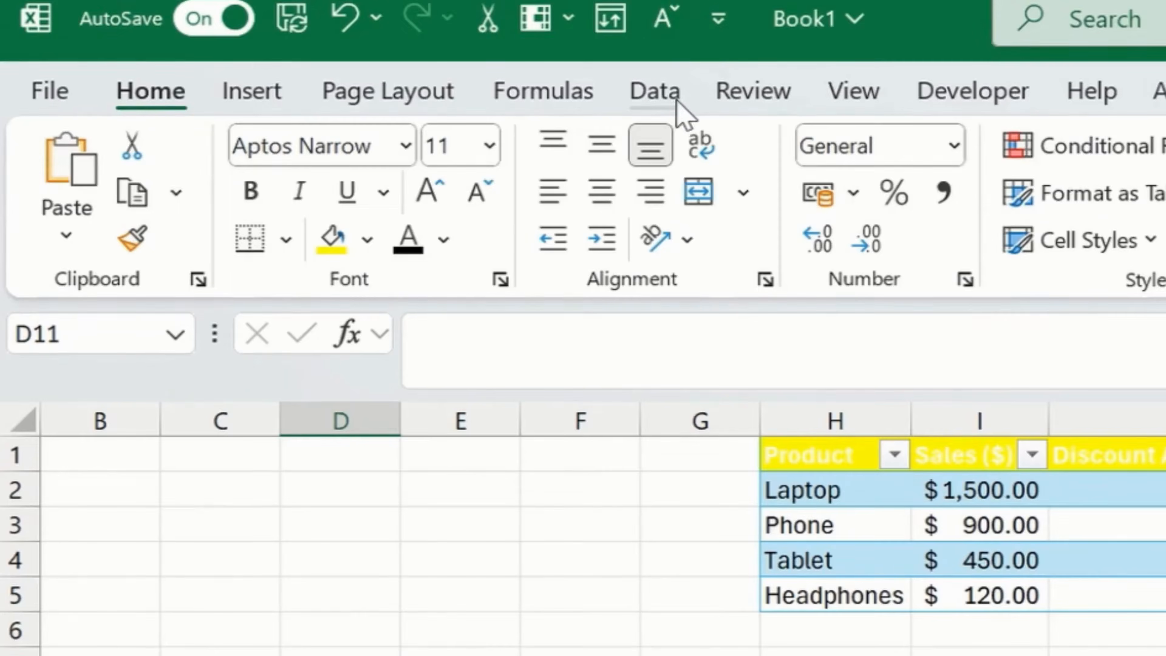
Import Supply_Chain_Dataset.csv from the Downloads folder, load it into a new worksheet, and close the queries pane.
left_click(328, 45)
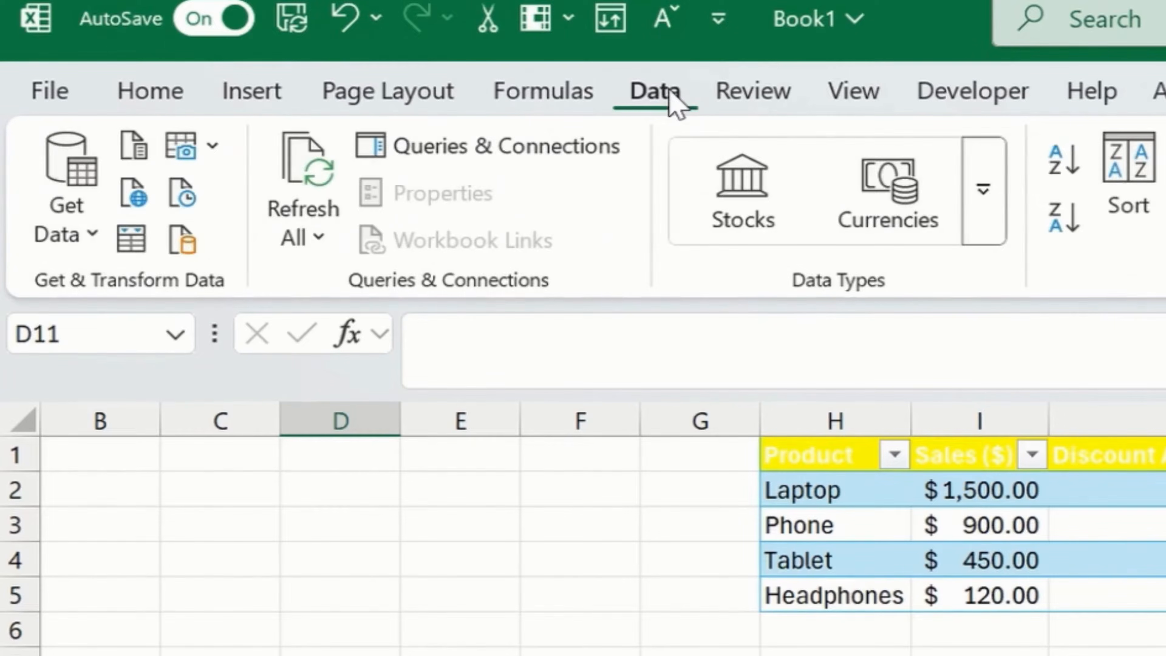
left_click(78, 239)
mouse_move(300, 307)
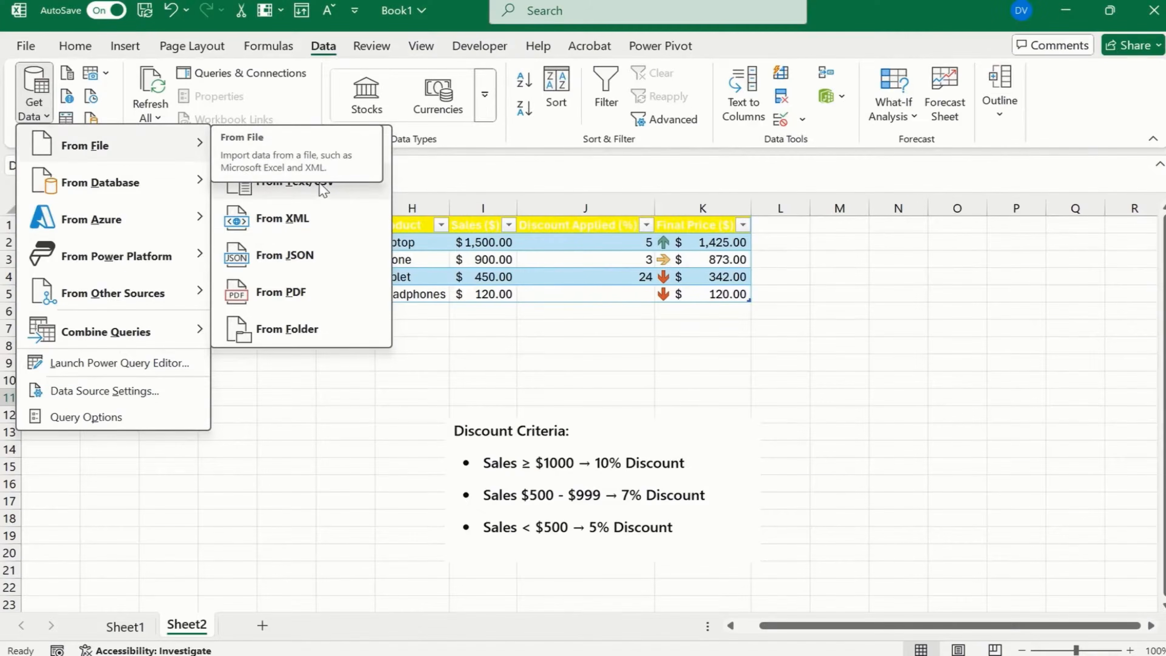
left_click(299, 193)
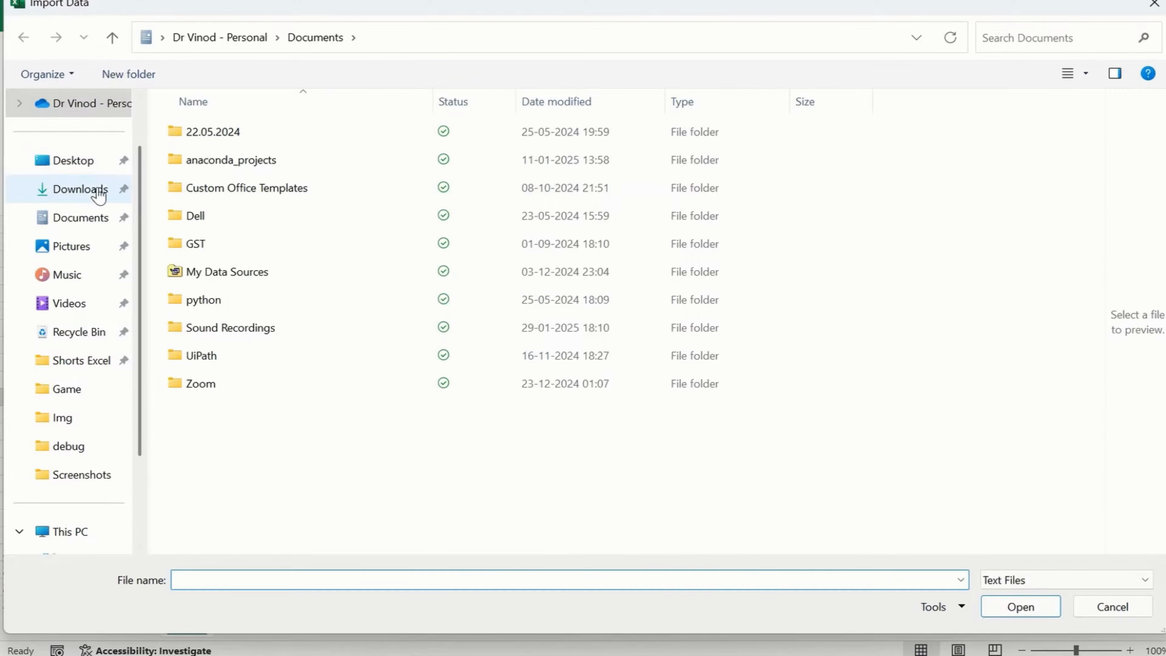
left_click(98, 191)
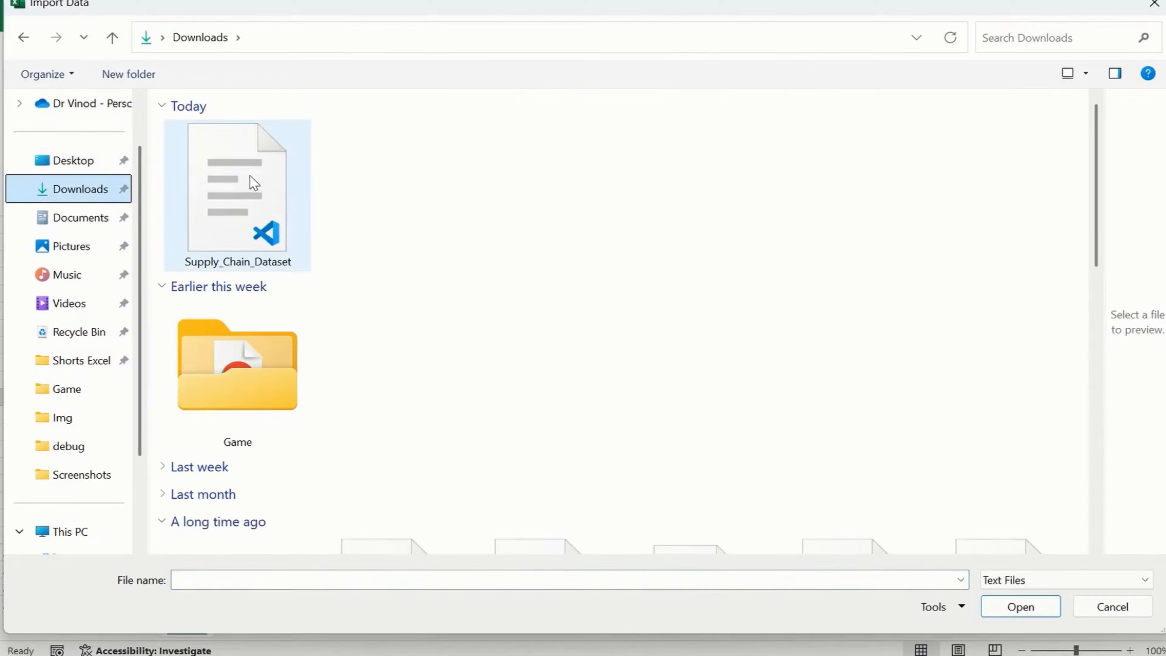
left_click(231, 185)
left_click(1020, 607)
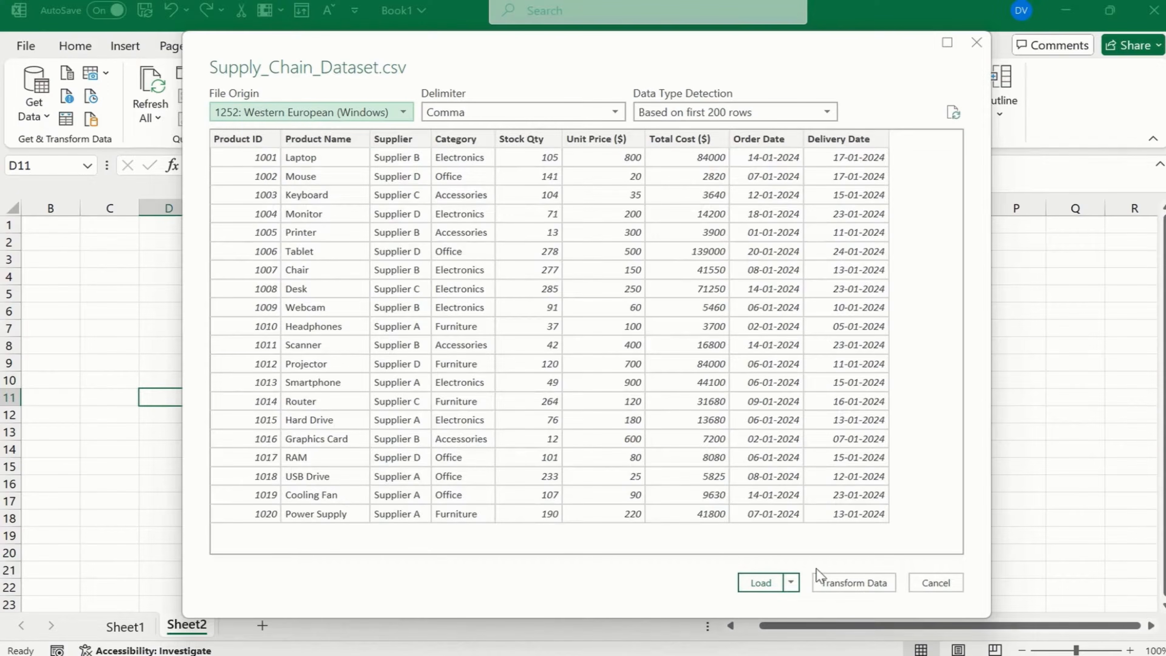
left_click(759, 585)
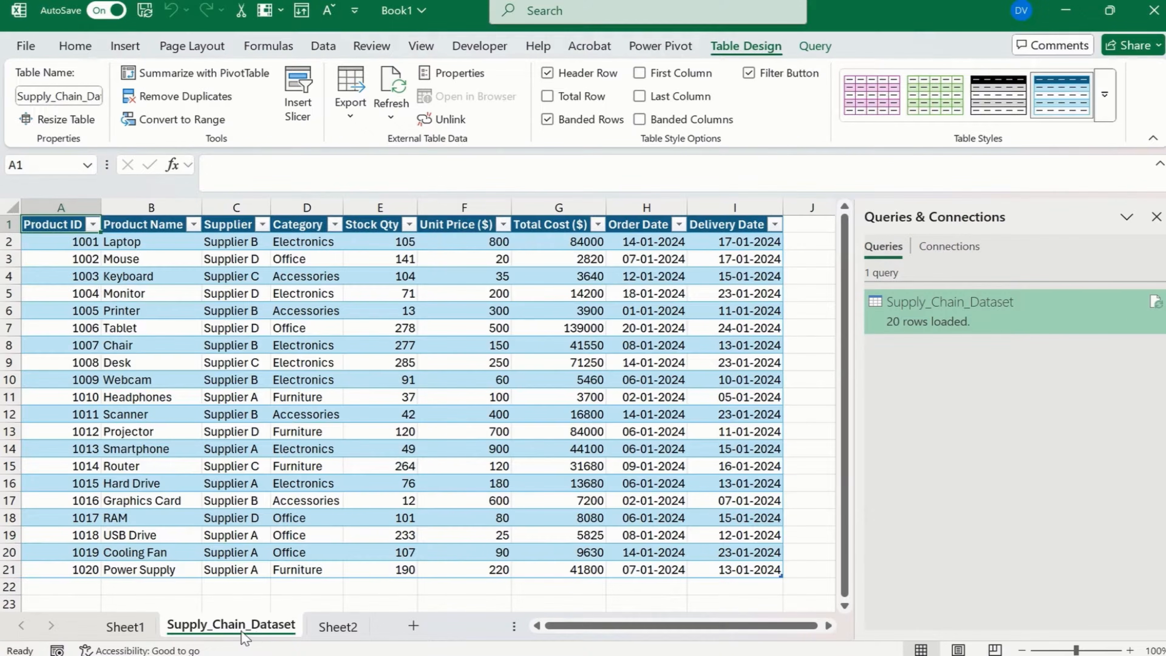
left_click(1156, 216)
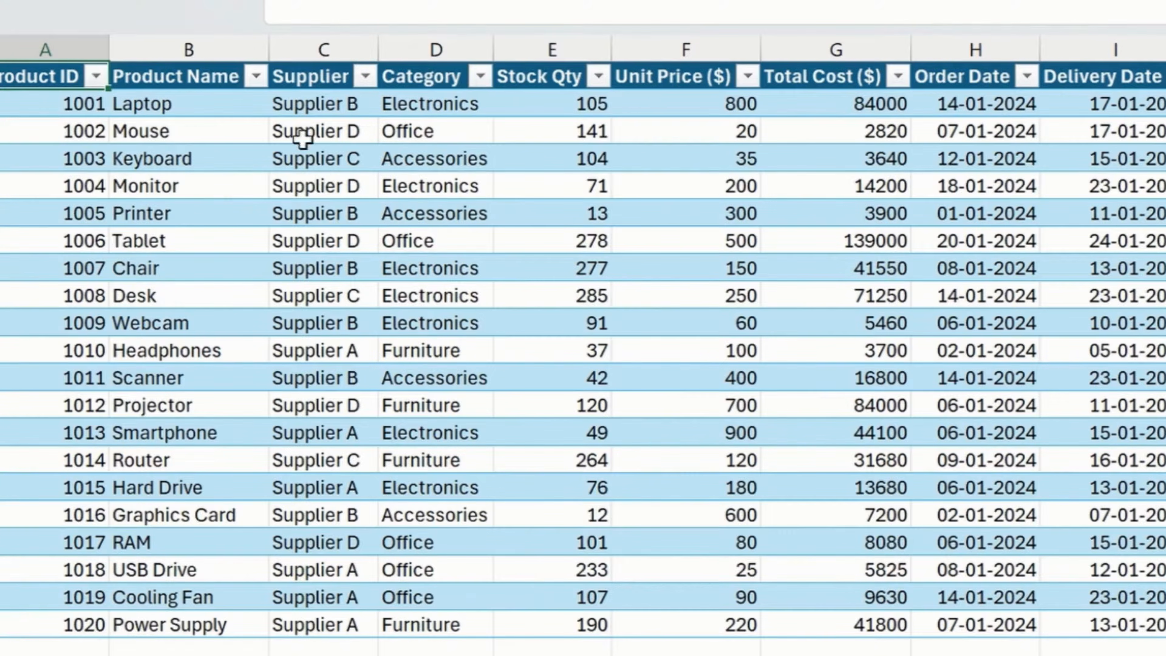
Review the imported table's columns one by one, from Product ID through Stock Qty.
left_click(38, 40)
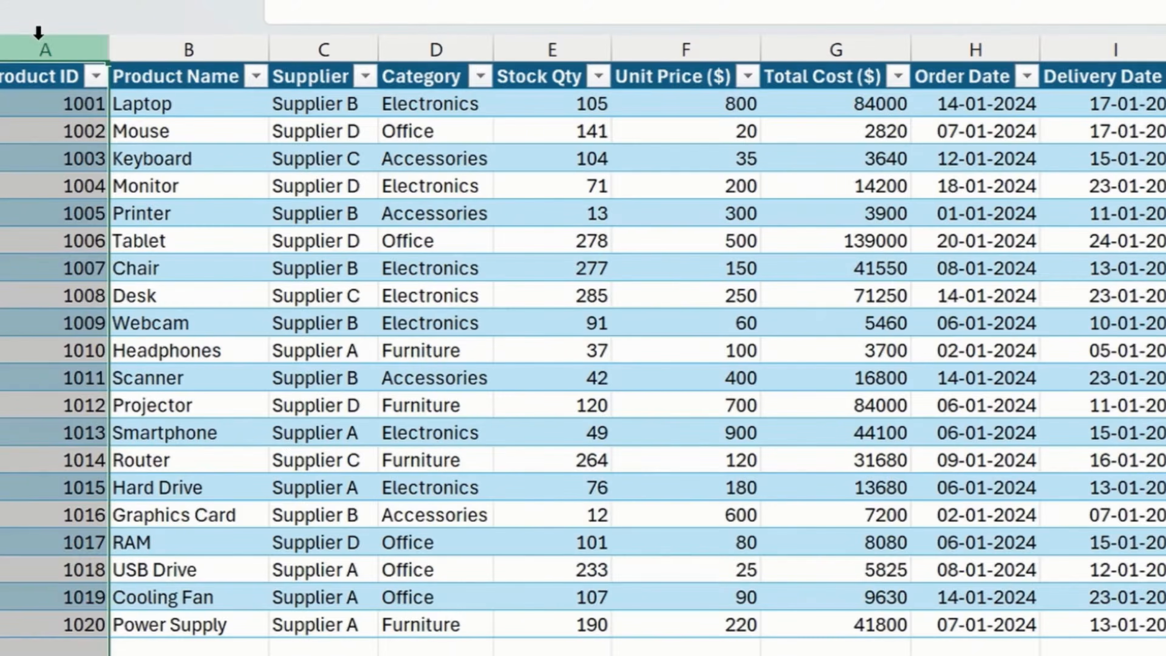
left_click(201, 40)
left_click(325, 46)
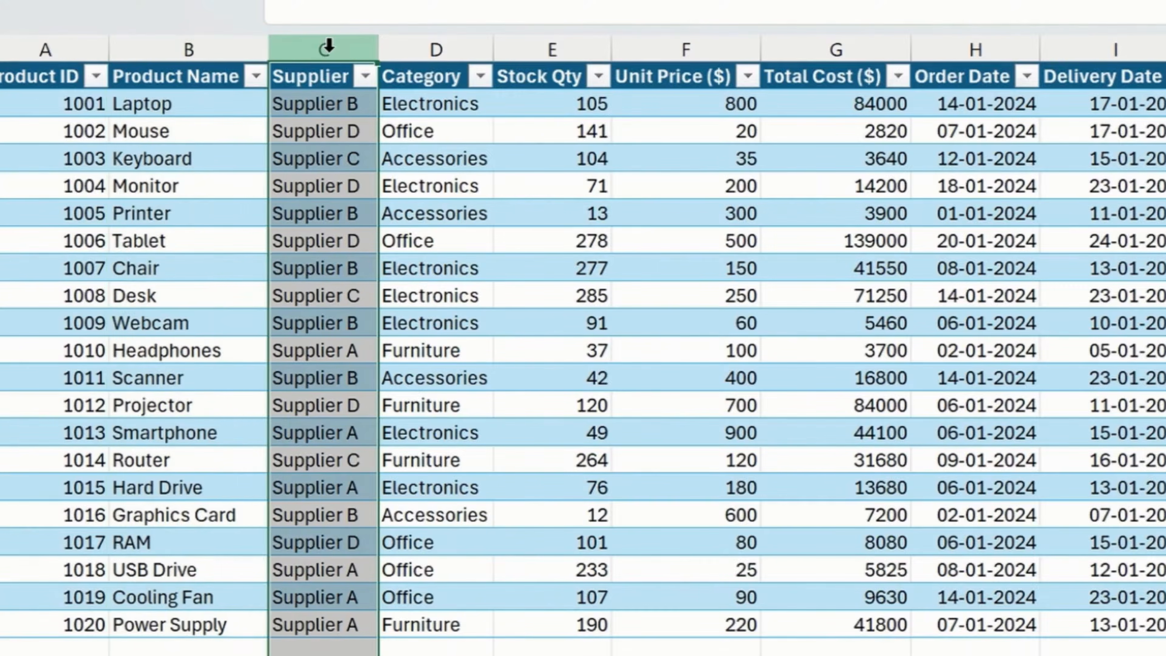
left_click(438, 48)
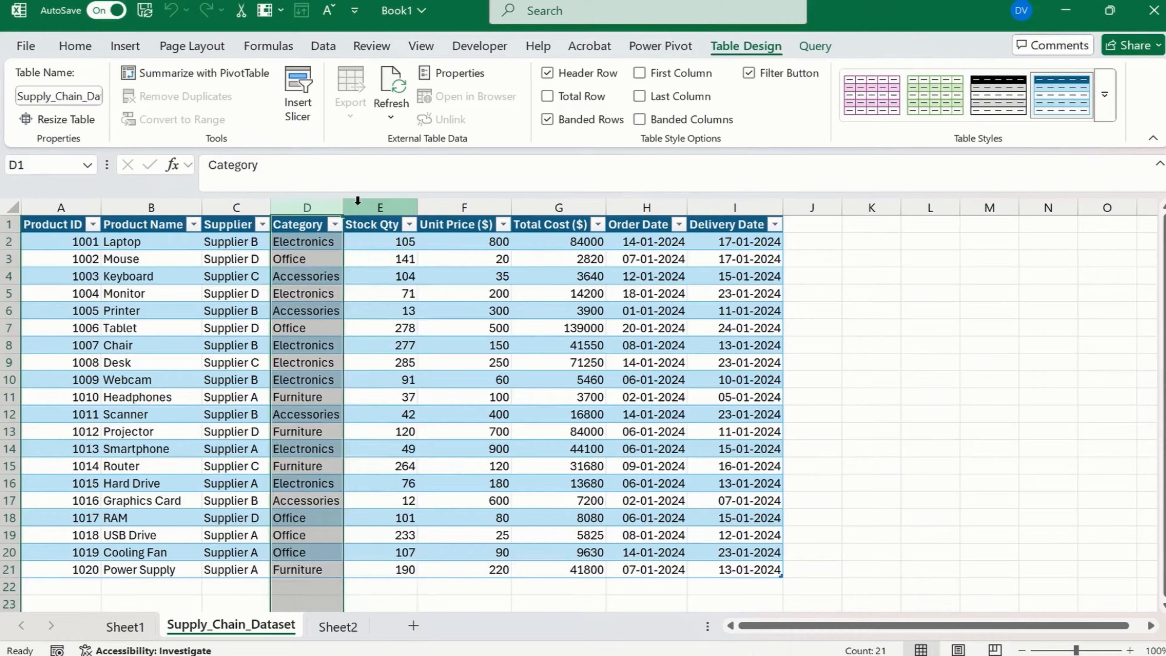
left_click(358, 200)
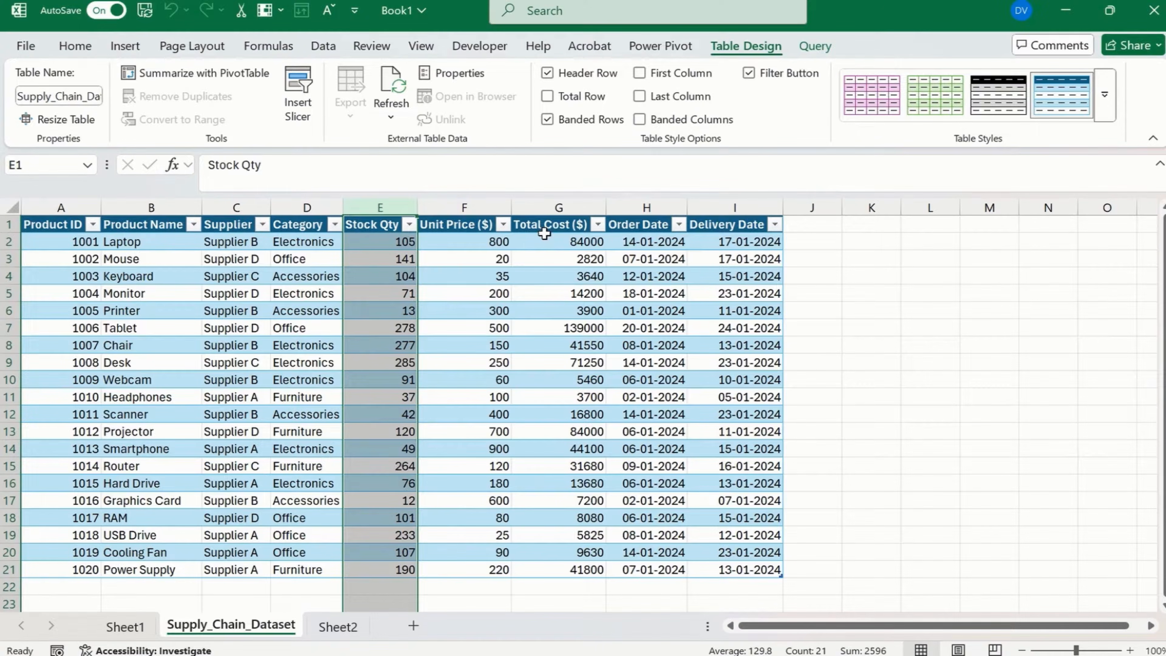
left_click(453, 293)
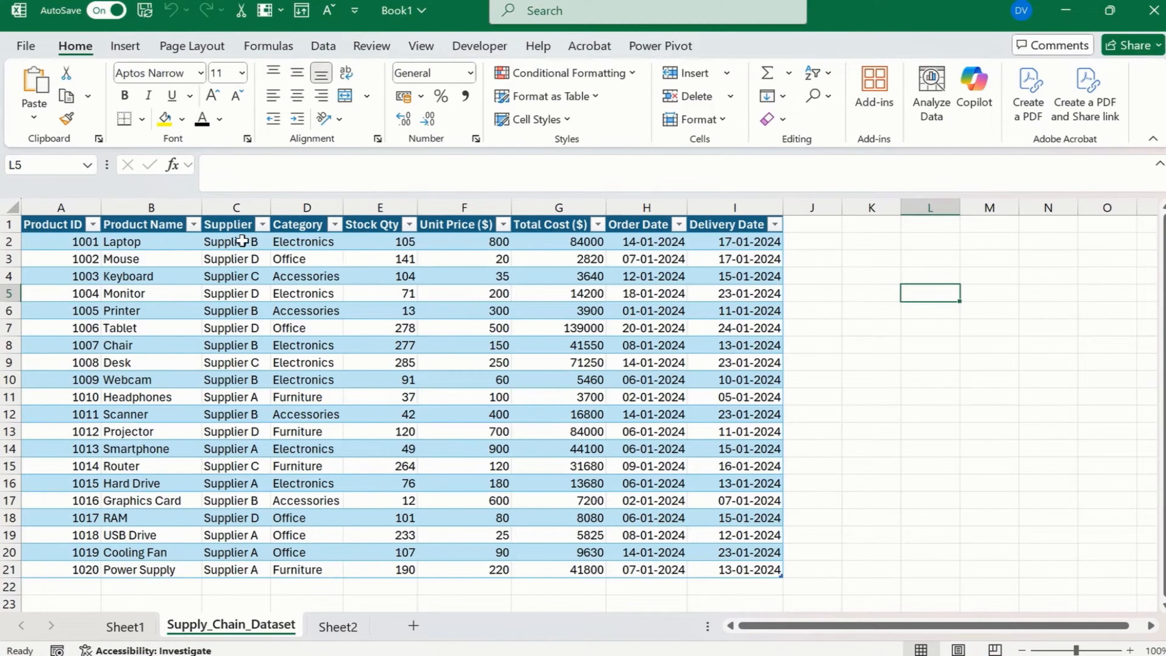
Copy the Product Name header from B1 to L1 and fit column L's width to its content.
left_click(140, 225)
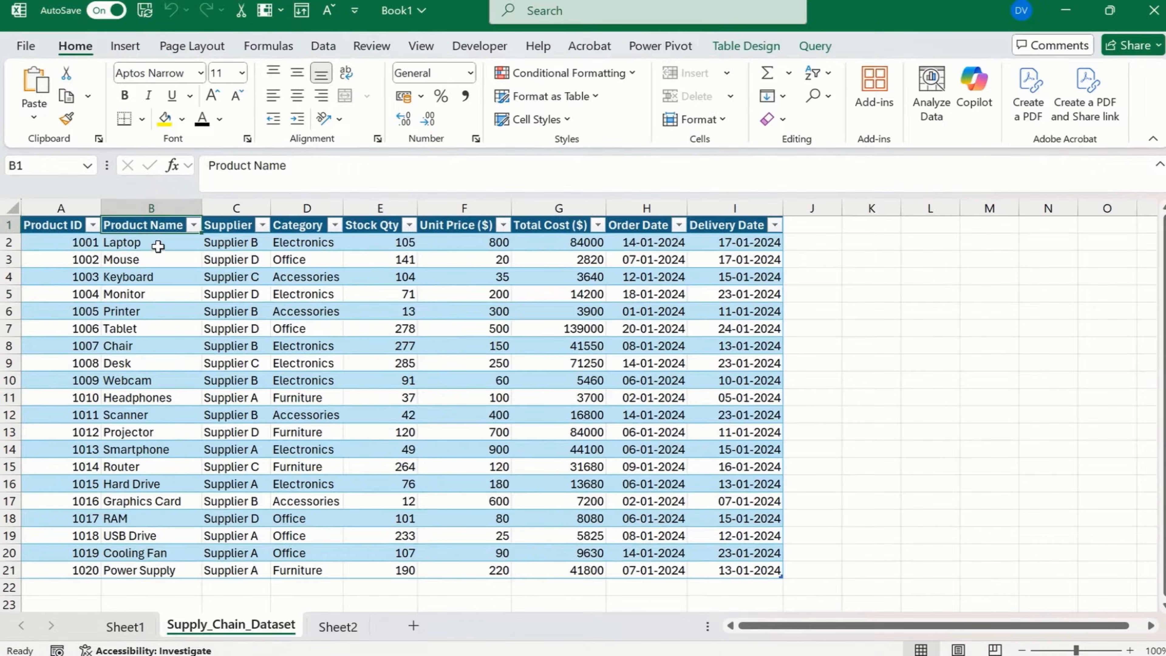
key("ctrl+c")
left_click(938, 231)
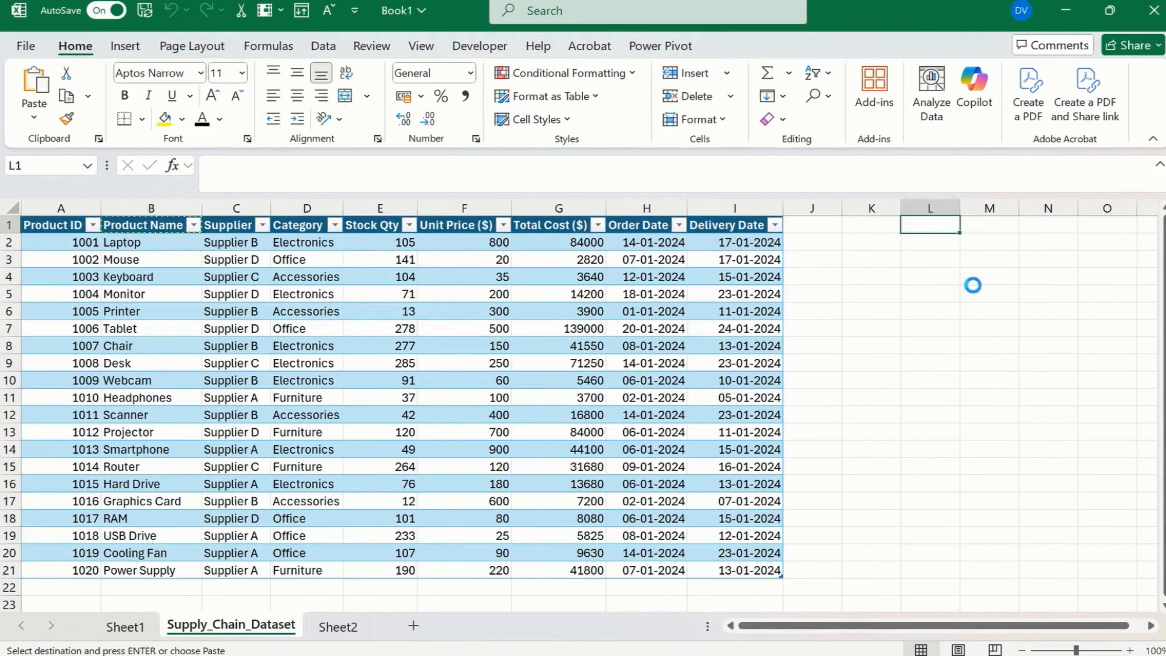
key("ctrl+v")
double_click(960, 208)
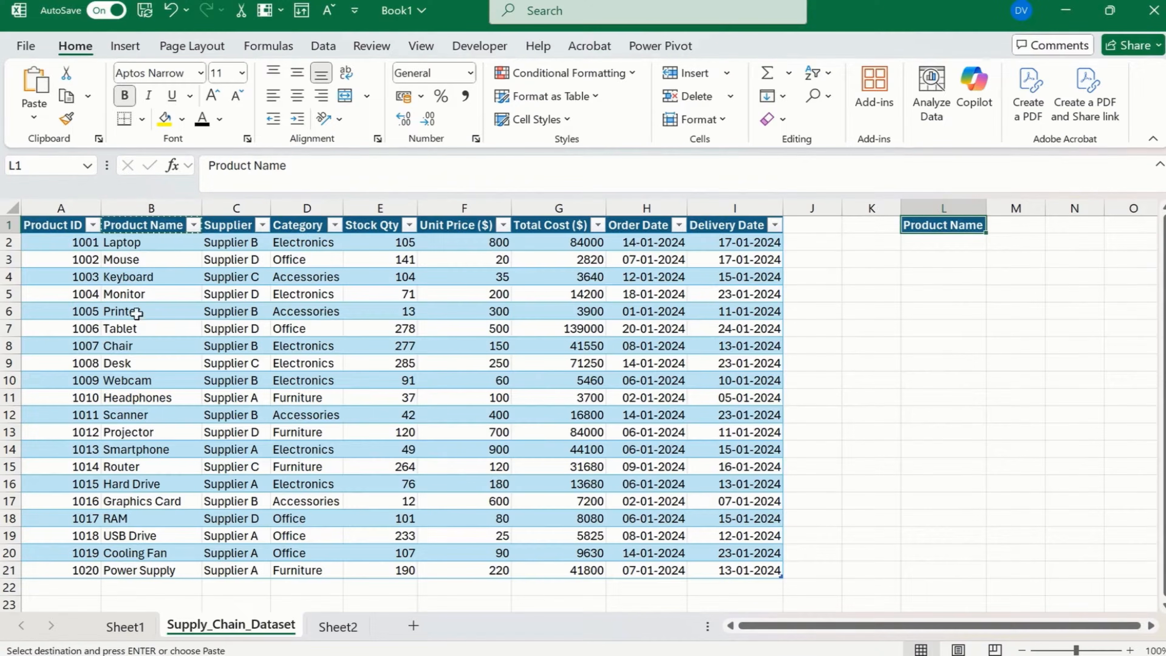
Copy the product name Keyboard from B4 into L2 as the lookup item.
left_click(128, 277)
left_click(238, 165)
double_click(239, 165)
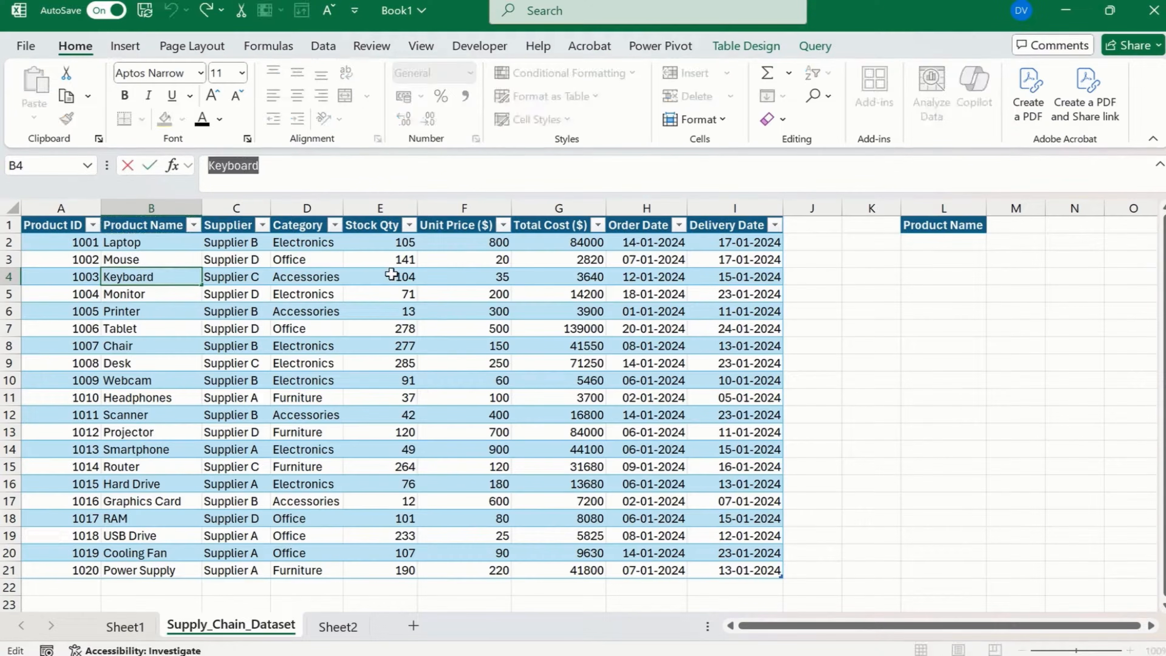
left_click(960, 242)
key("ctrl+v")
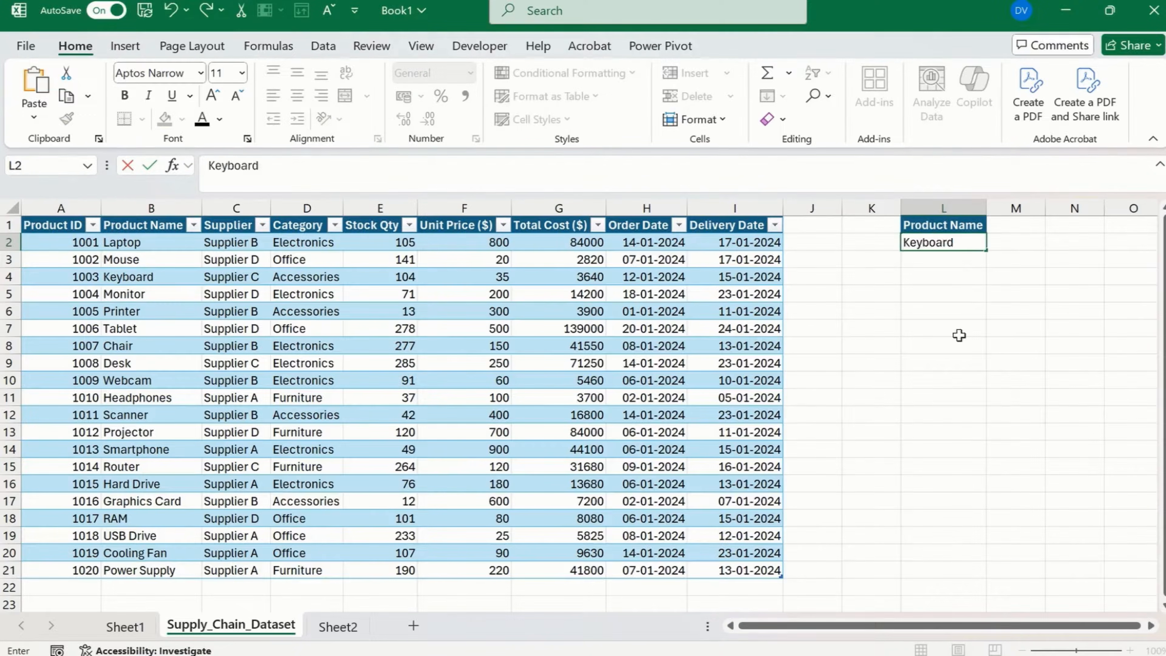
left_click(958, 333)
left_click(958, 246)
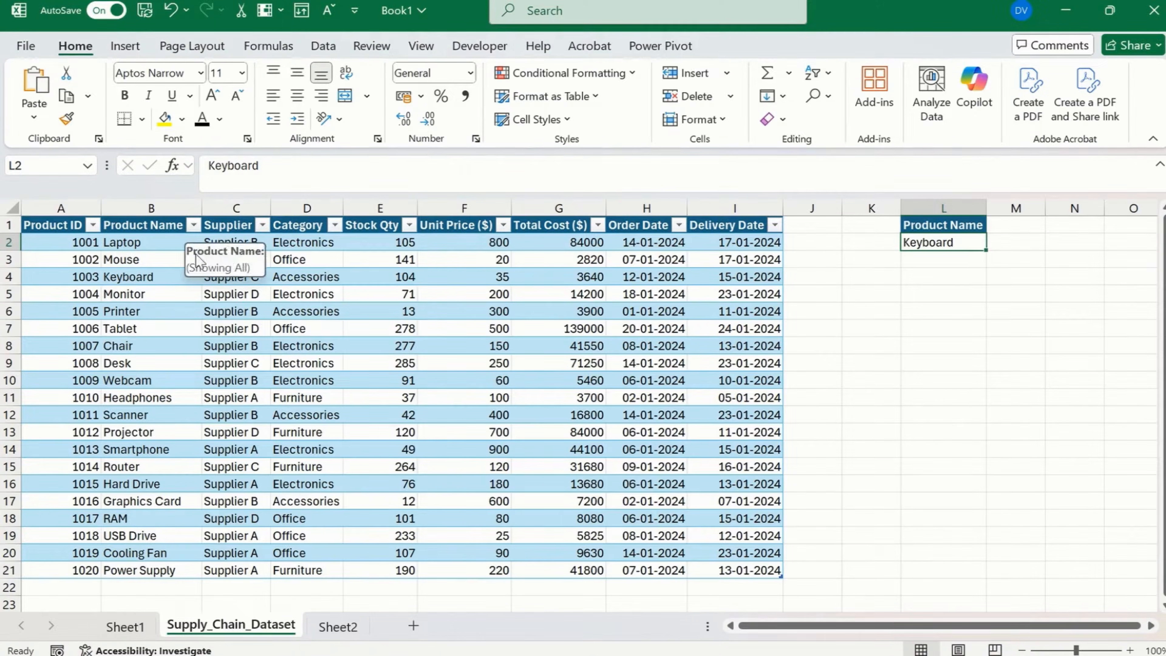
Start a VLOOKUP formula in M2 with L2 as the lookup value.
left_click(1051, 311)
left_click(1020, 235)
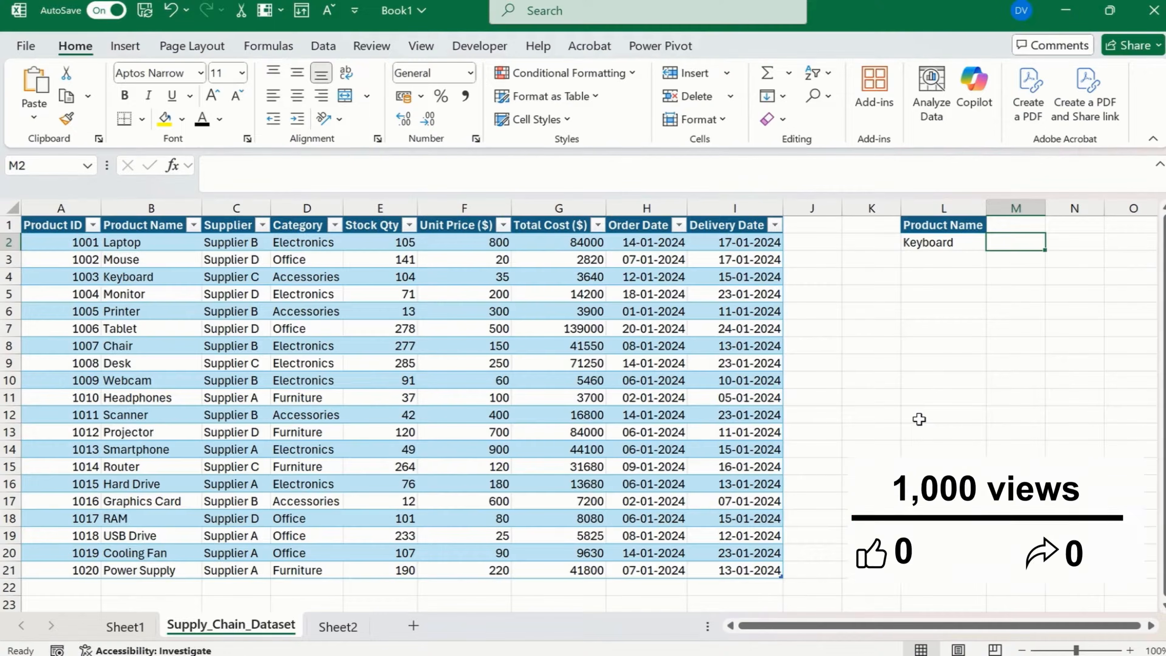
type("=vlook")
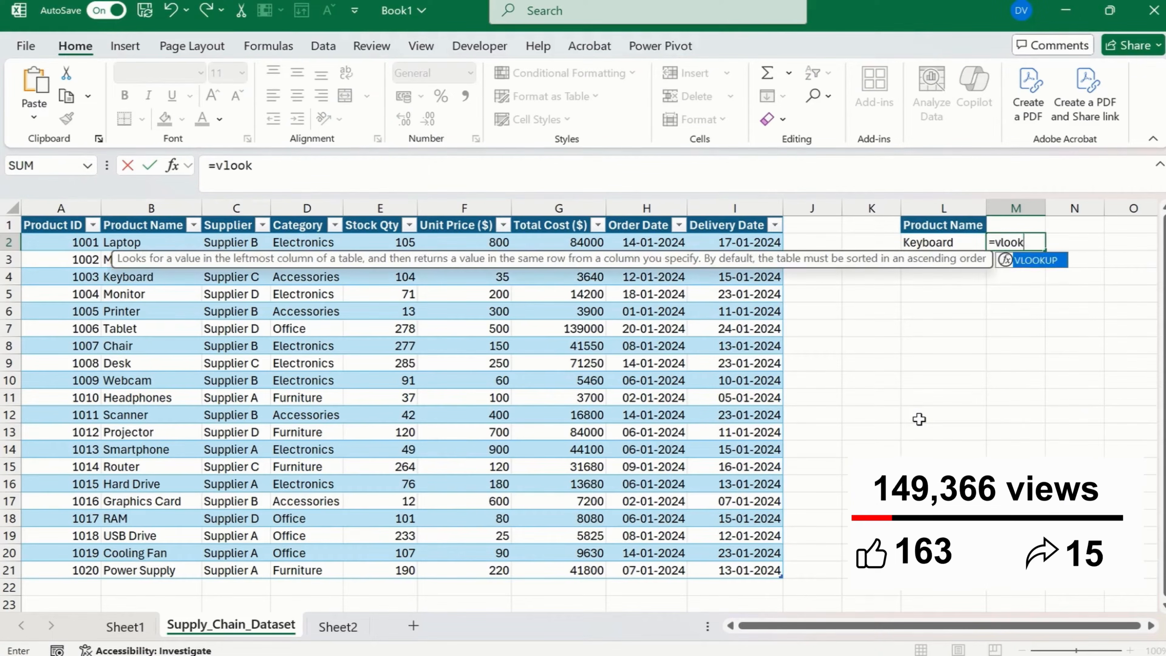
key("Tab")
type("L2,")
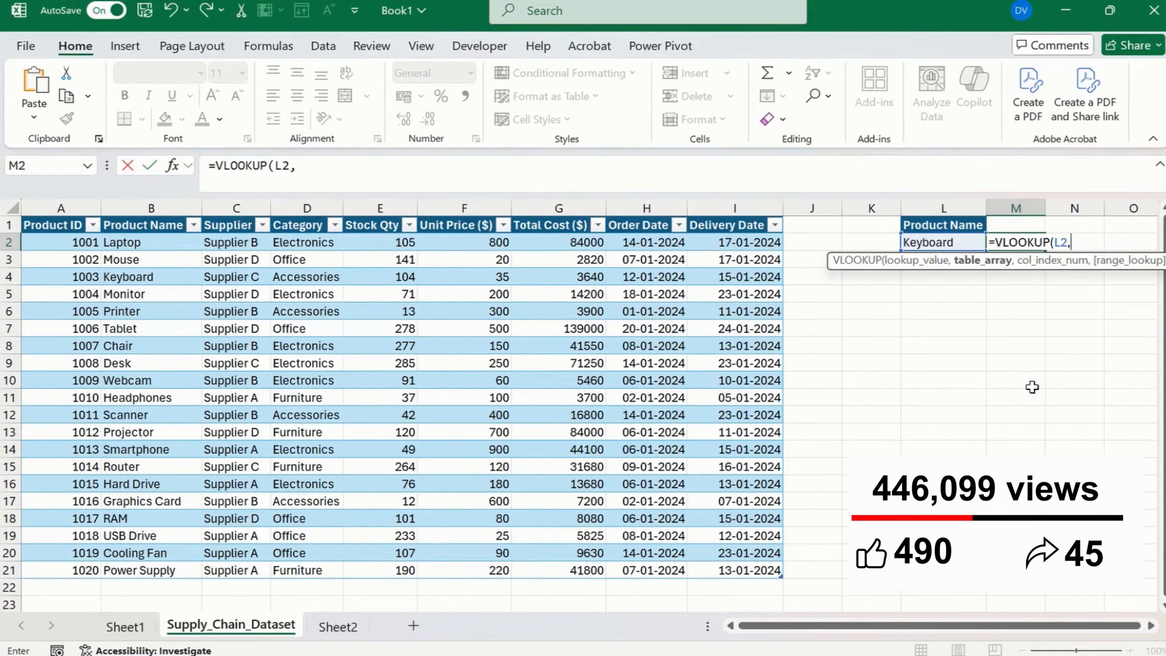
Set the VLOOKUP table array to the full Product Name and Supplier columns, headers included (B1:C21).
key("Left")
key("Left")
key("Left")
key("Left")
key("Left")
key("Left")
key("Left")
key("Left")
key("Left")
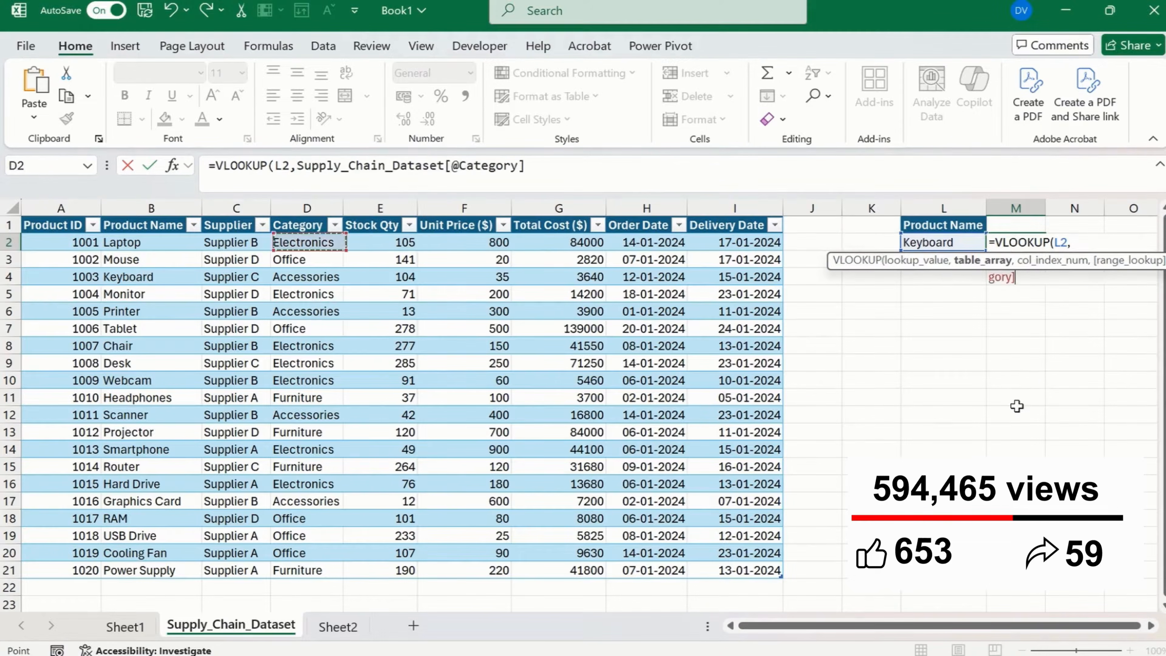
key("Left")
key("Left")
key("Up")
key("shift+Right")
key("ctrl+shift+Down")
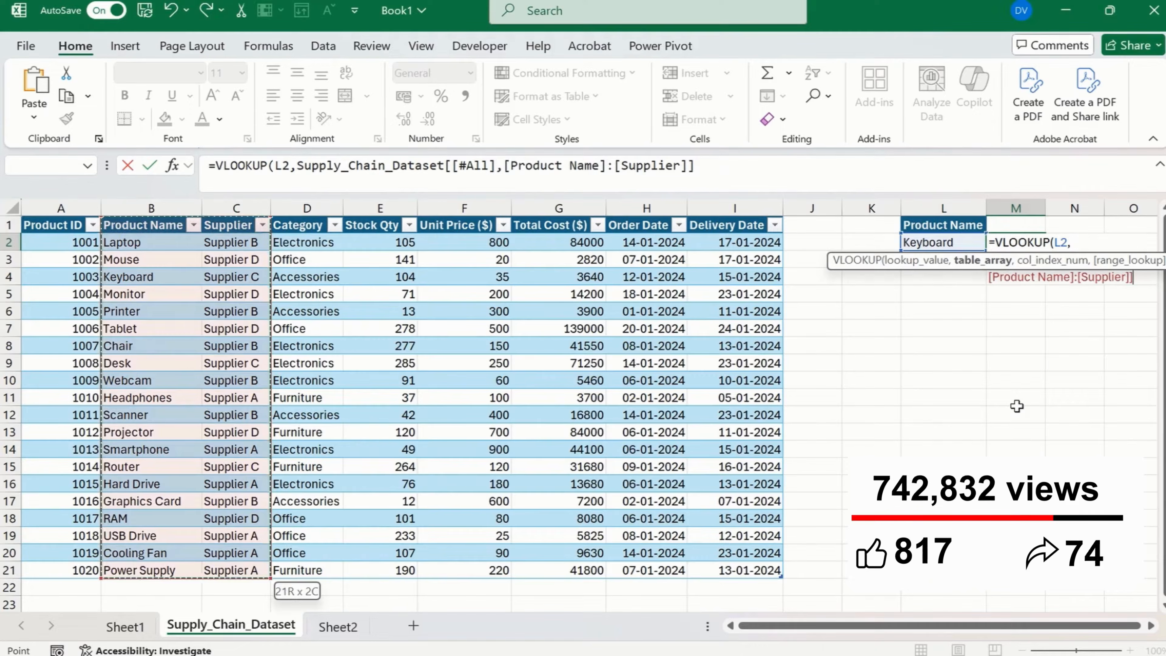
Complete the VLOOKUP with column index 2 and exact match 0, and check its result against the supplier in the Keyboard row.
type(",2")
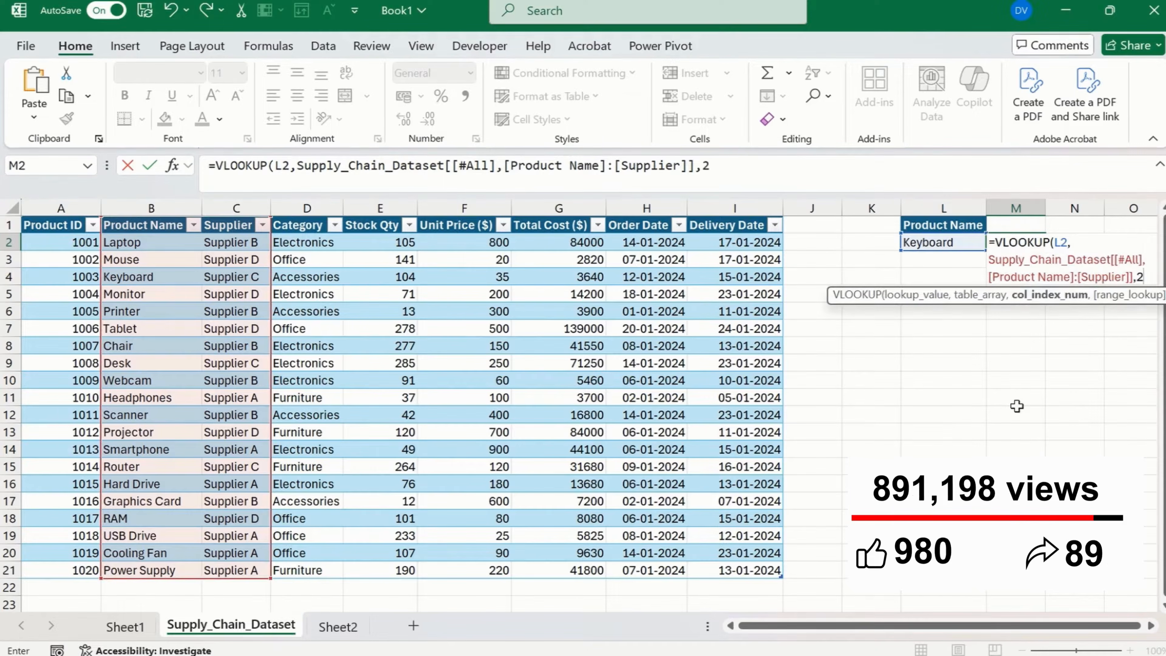
type(",0")
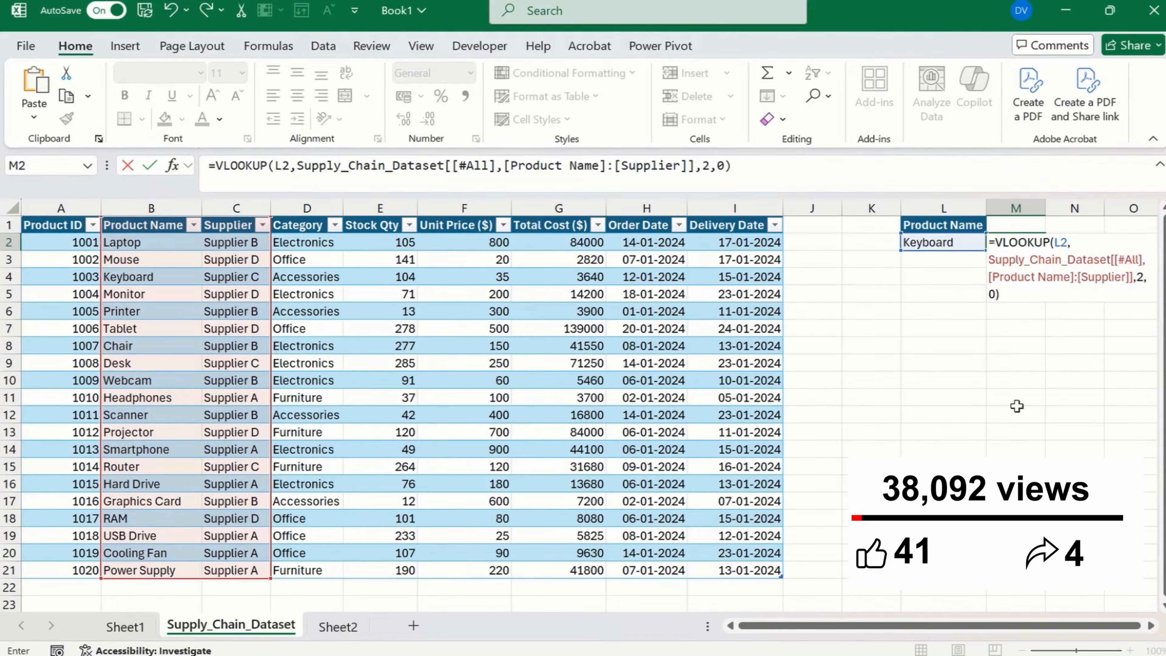
key("ctrl+Return")
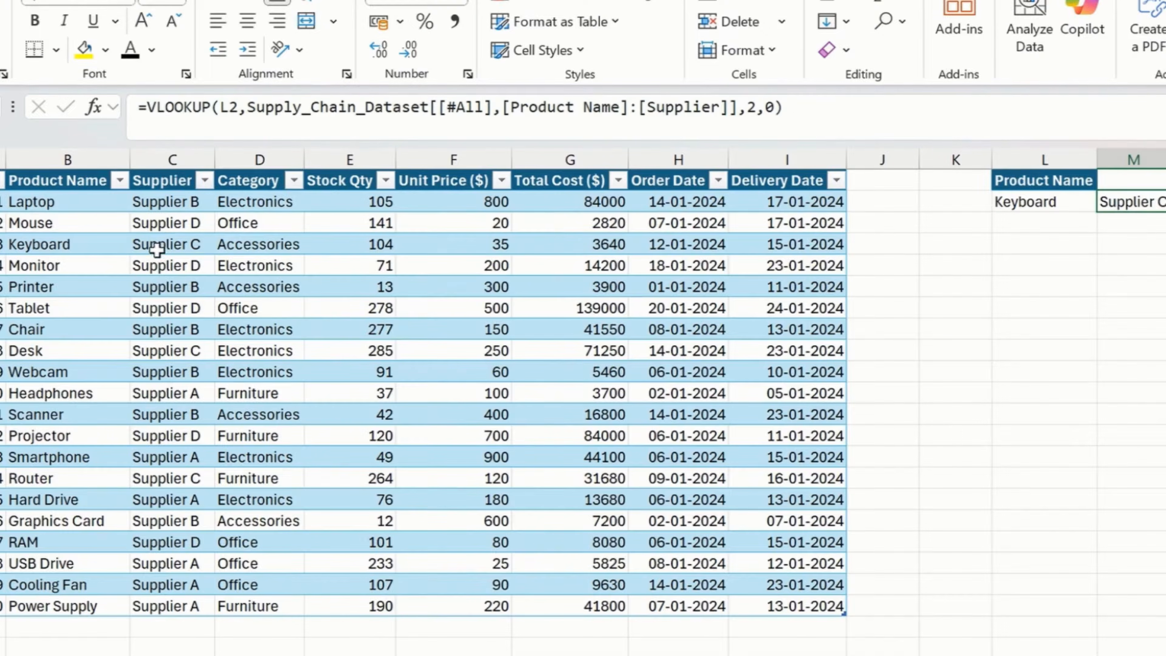
left_click(224, 281)
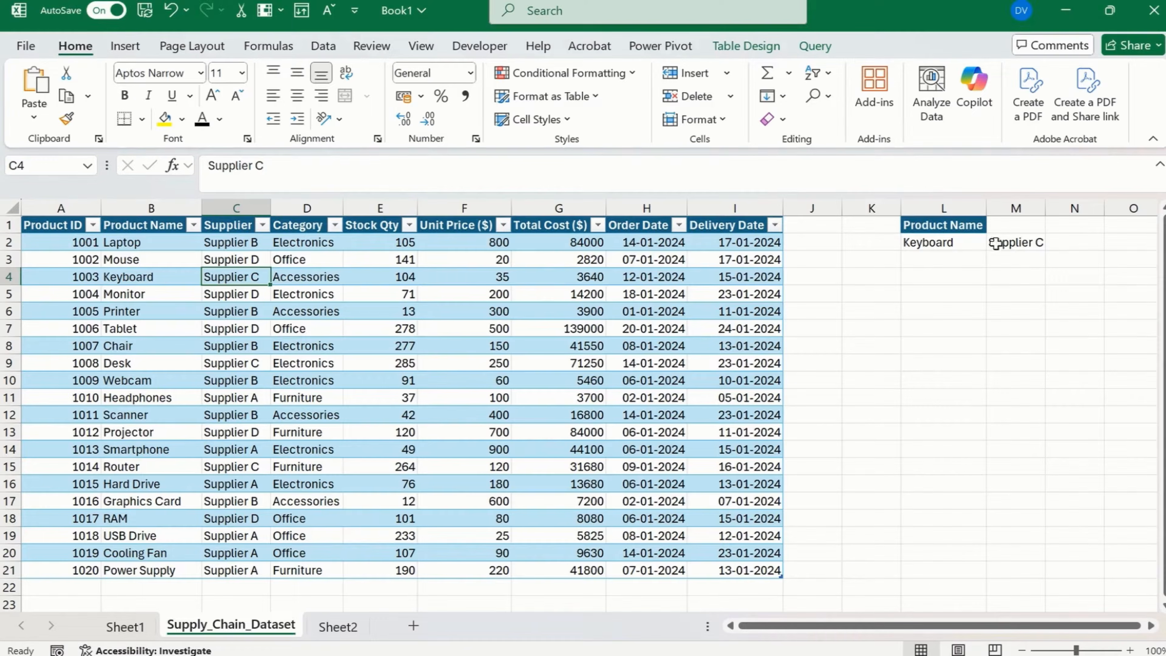
left_click(1002, 227)
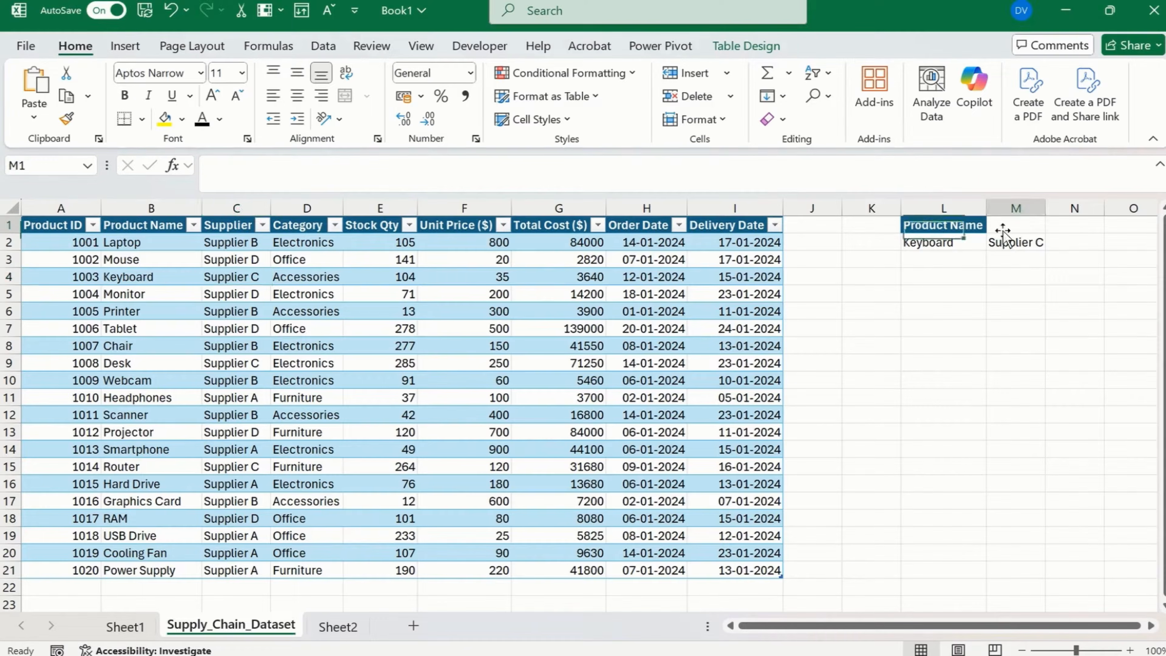
Start an XLOOKUP formula in L3 with the text "Keyboard" as the lookup value.
left_click(969, 260)
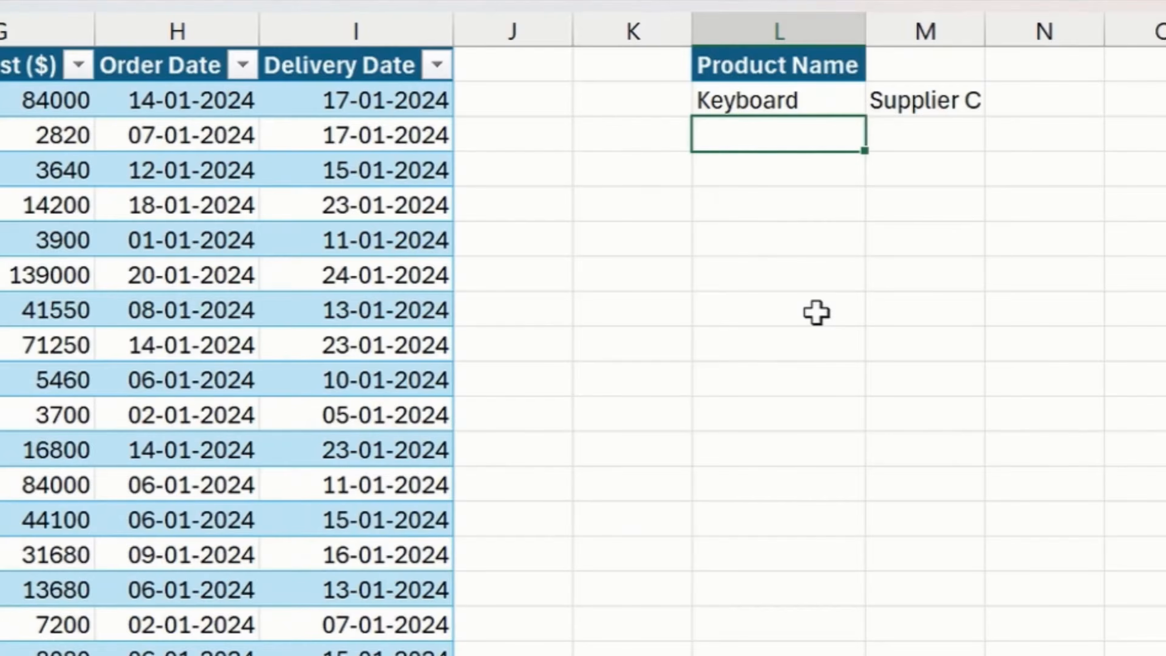
type("=xl")
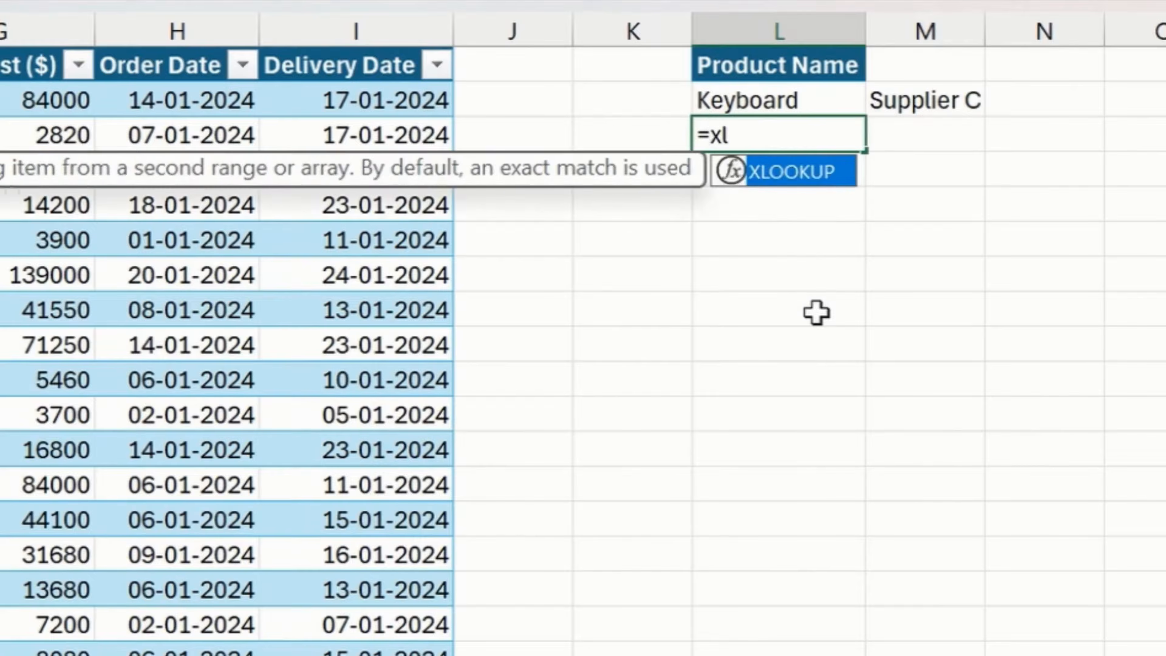
key("Tab")
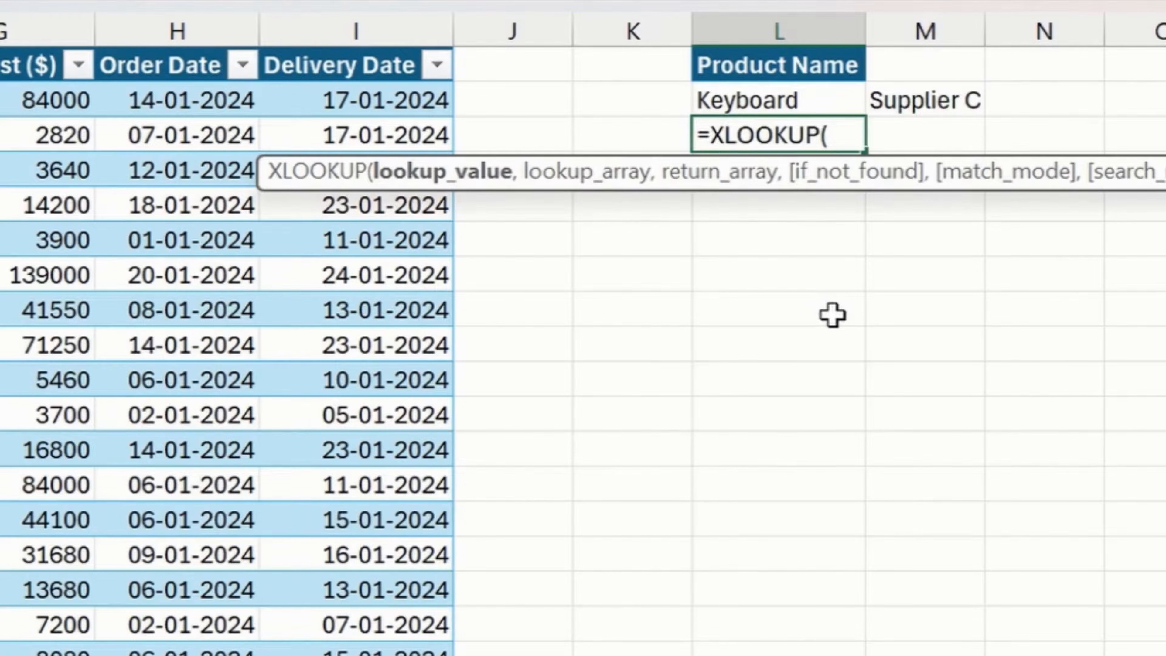
type("\"Keyboard")
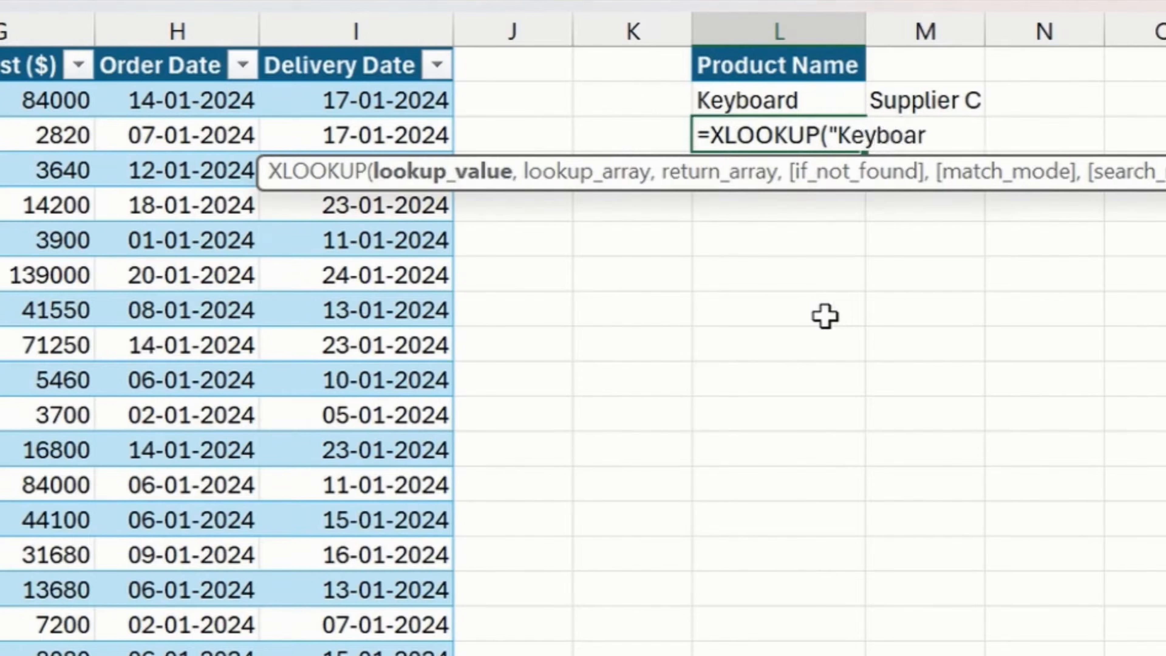
type("\"")
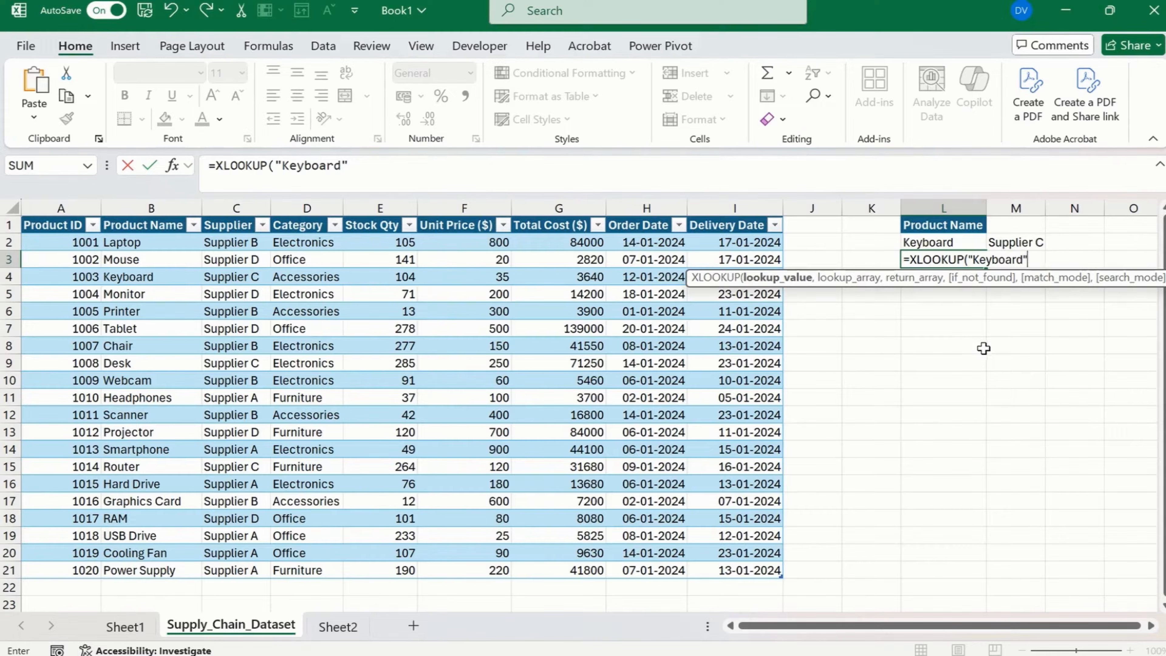
type(",")
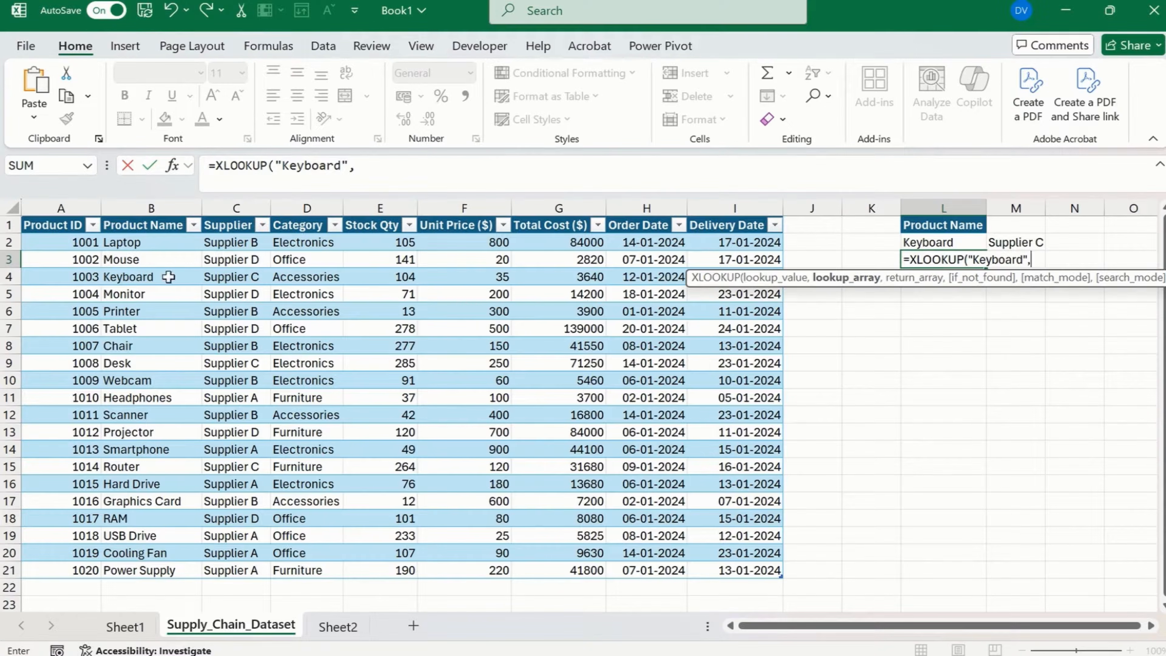
Set the XLOOKUP lookup array to the Product Name data in B2:B21, without the header.
left_click(155, 225)
left_click(123, 257)
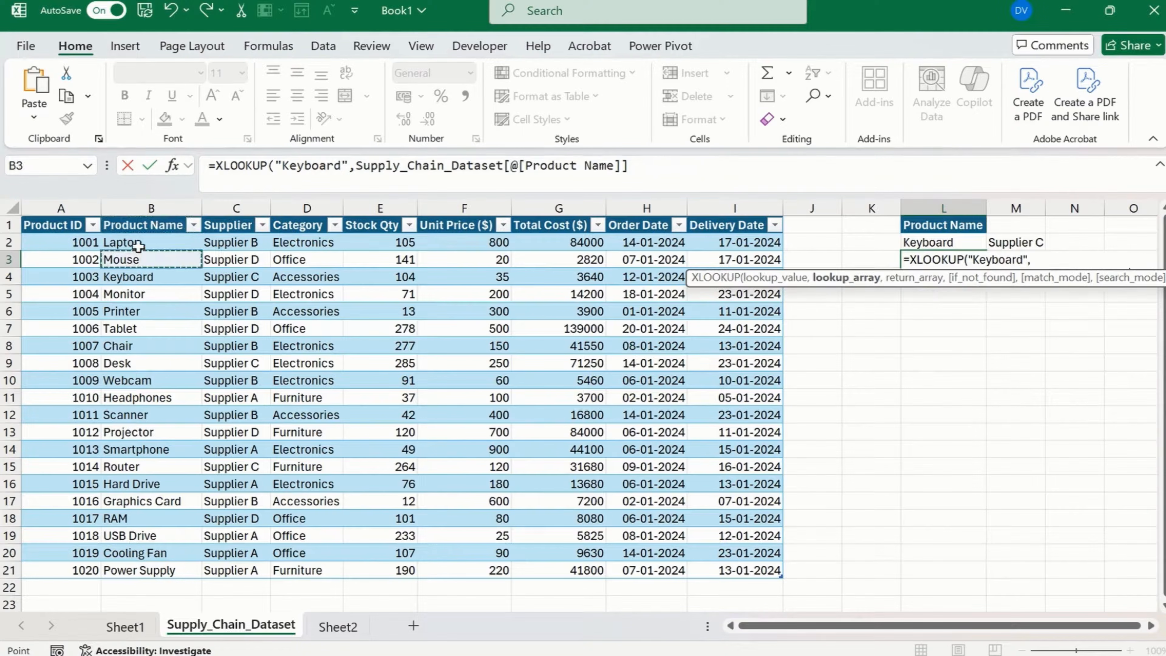
left_click(138, 246)
key("ctrl+shift+Down")
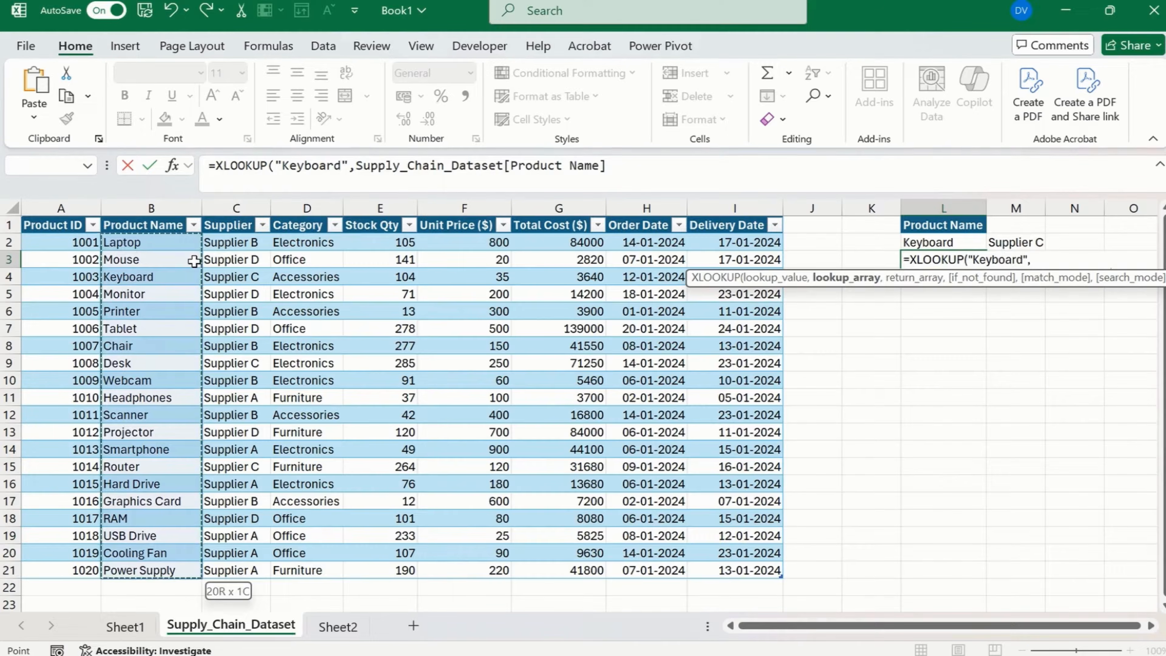
Set the XLOOKUP return array to the Supplier data in C2:C21, without the header.
type(",")
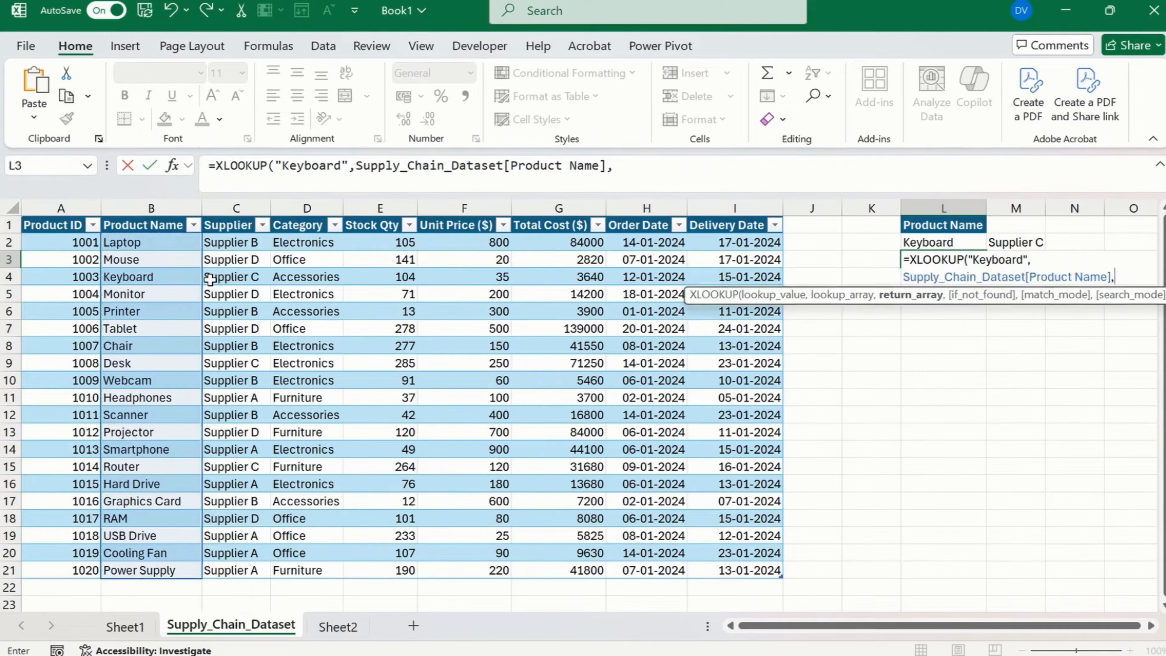
left_click(241, 243)
key("ctrl+shift+Down")
key("ctrl+shift+Right")
key("shift+Left")
key("shift+Left")
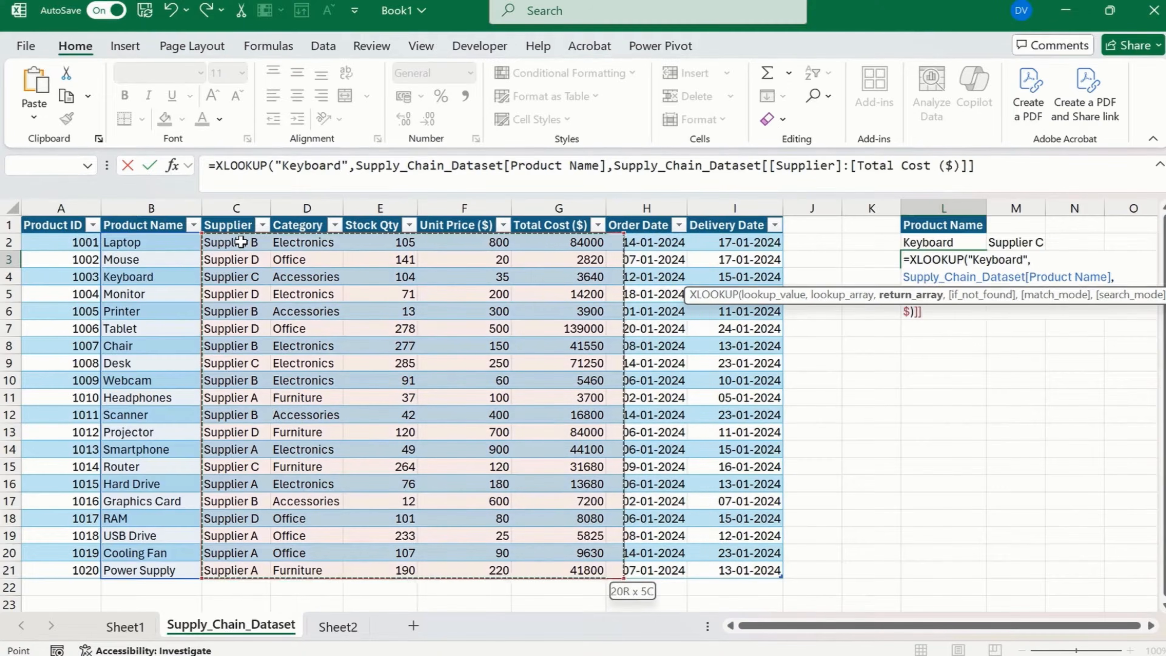
key("ctrl+shift+Left")
key("shift+Right")
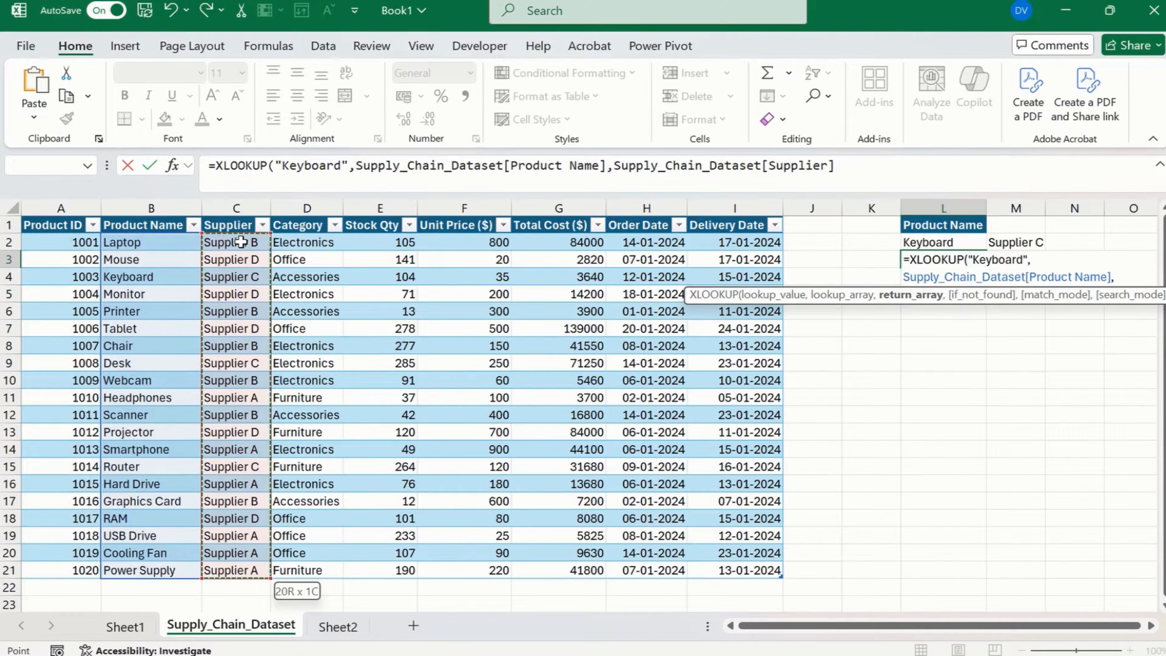
type(",")
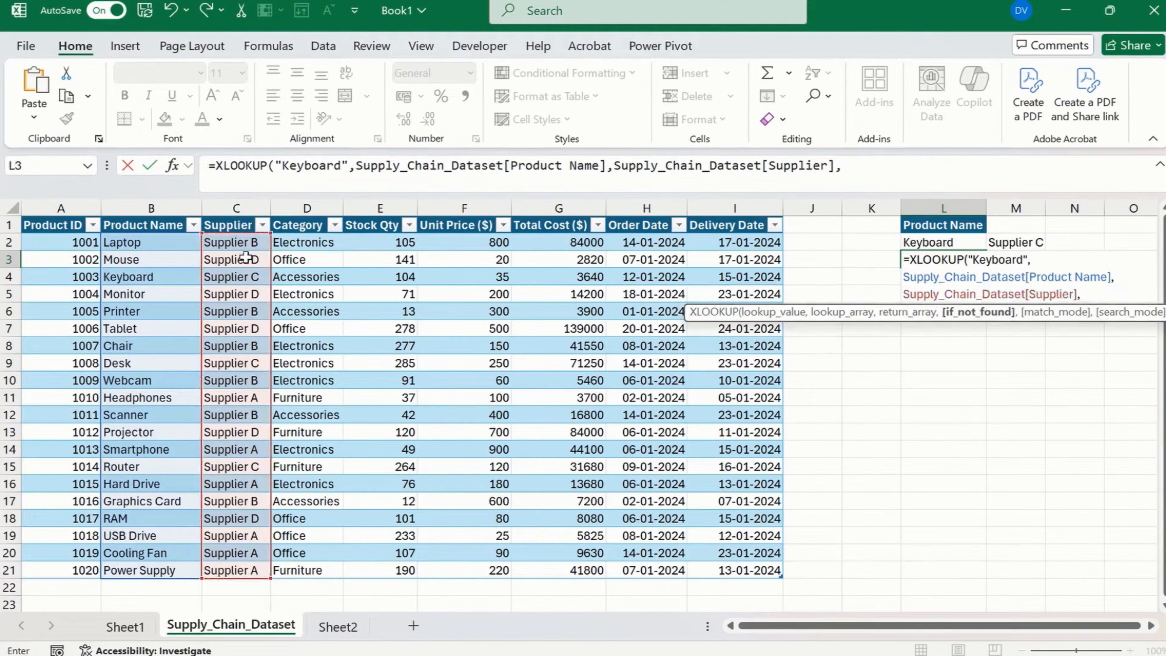
type("s")
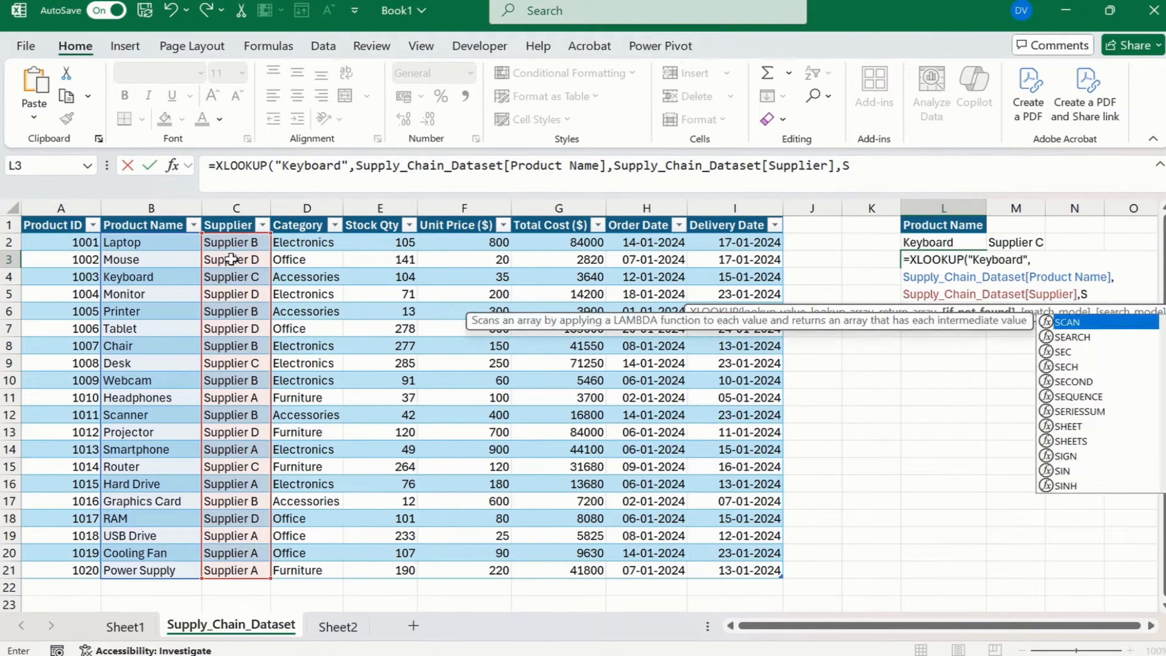
Add "Supplier is not available" as the XLOOKUP's if-not-found text.
key("BackSpace")
type("\"sUP")
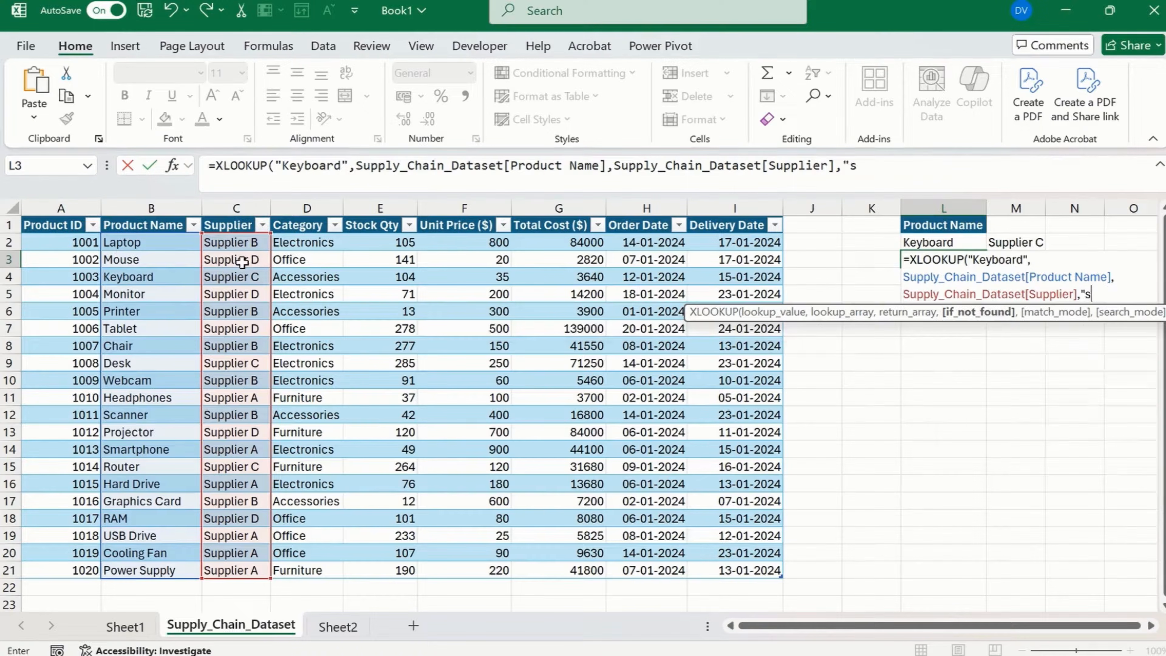
key("BackSpace")
key("BackSpace")
key("BackSpace")
type("Supplier")
type(" is not ")
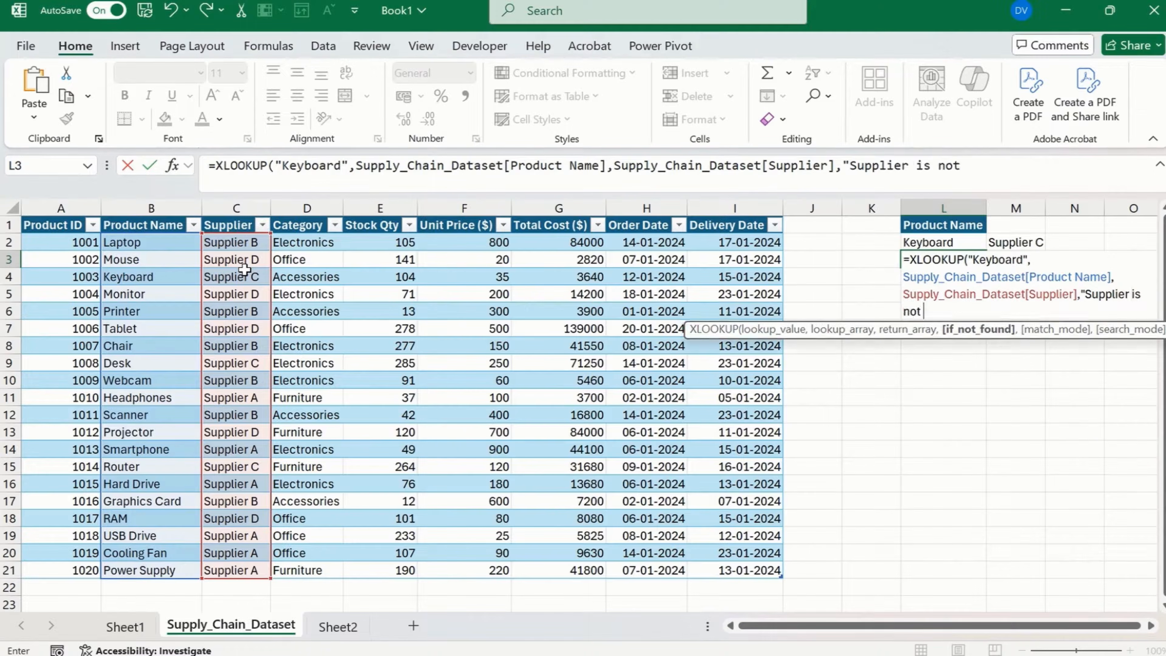
type("available\",")
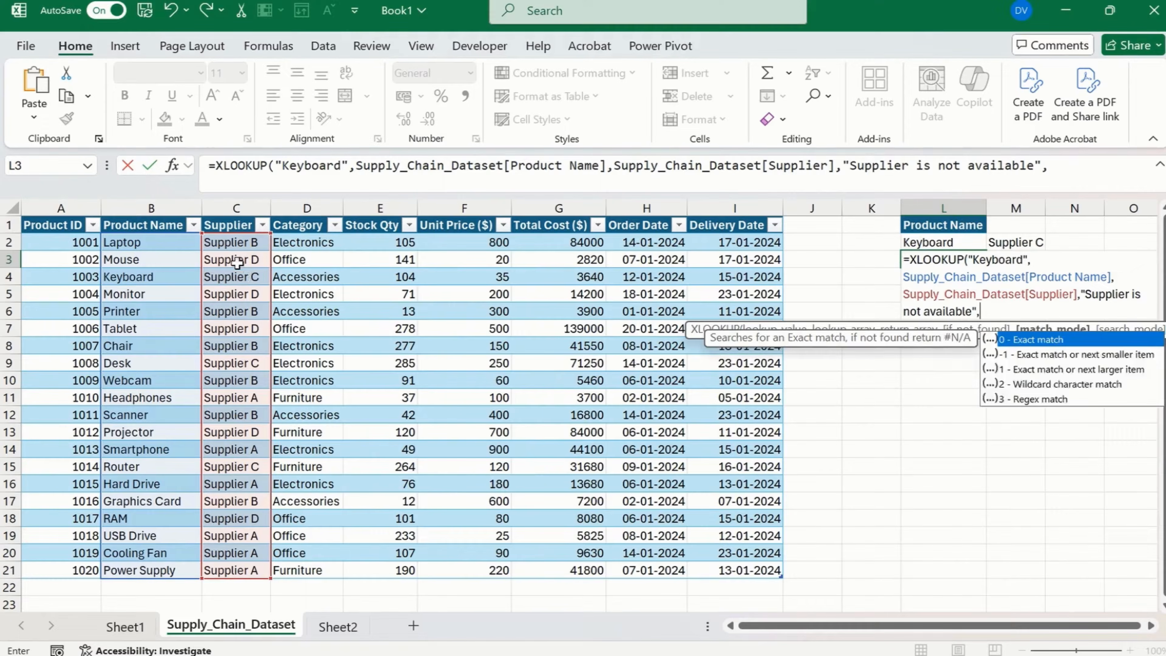
type("0)")
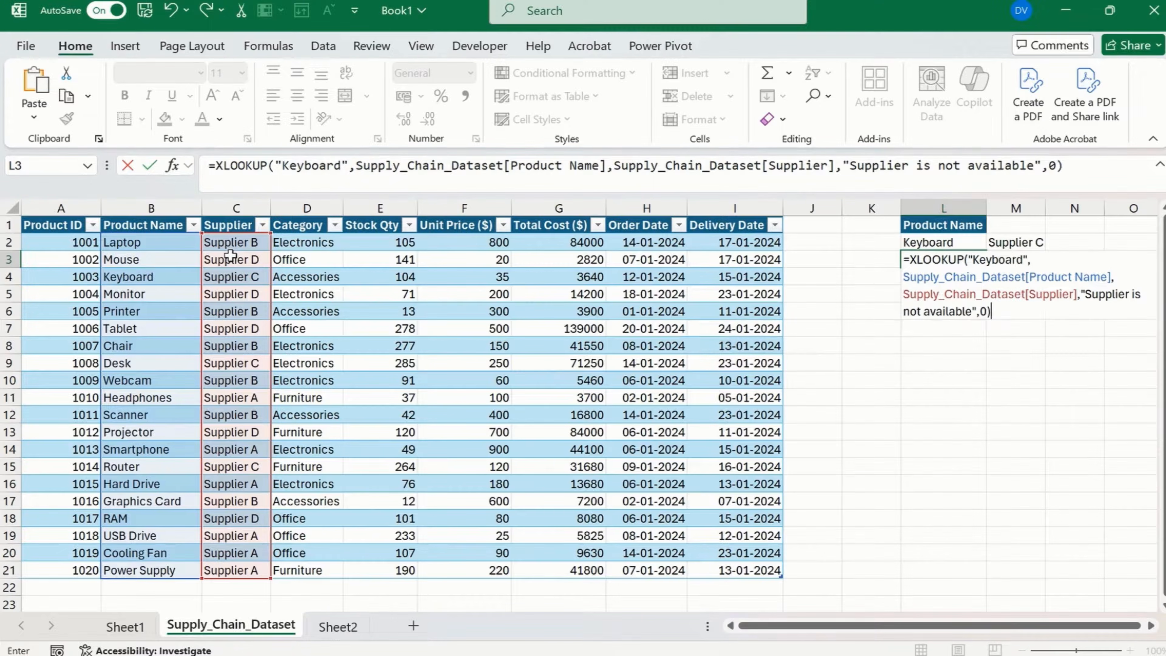
Complete the XLOOKUP with exact match 0, and compare its result with the supplier in the Keyboard row.
key("Return")
key("Up")
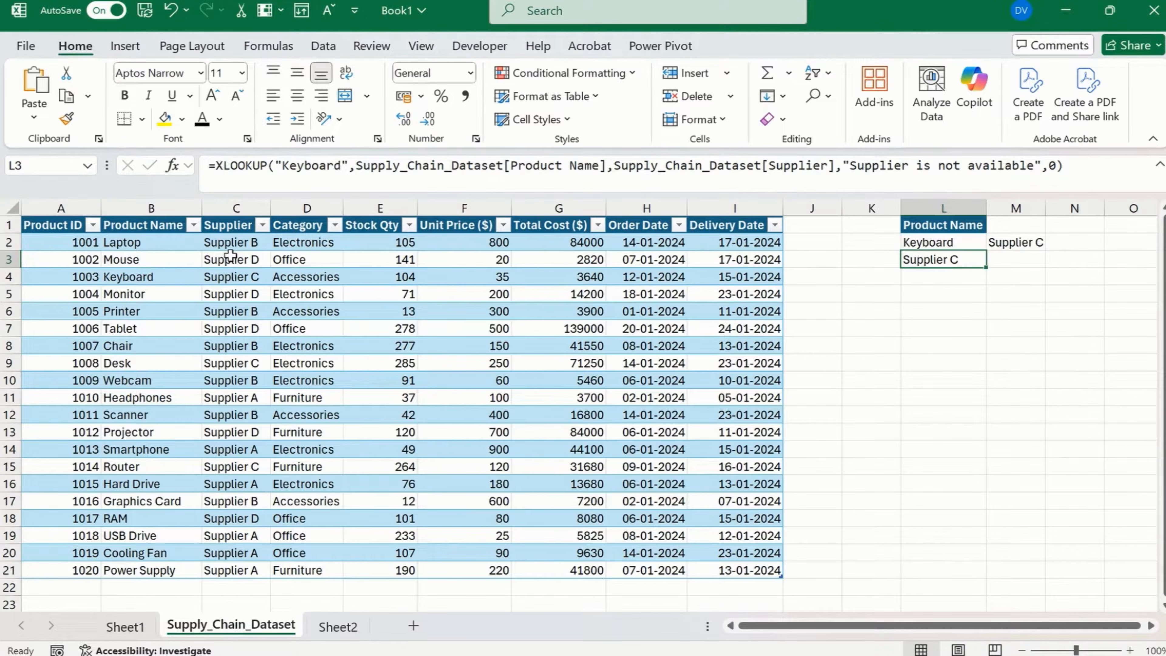
key("Left")
key("Left")
key("Left")
key("Left")
key("Left")
key("Left")
key("Left")
key("Left")
key("Left")
key("Left")
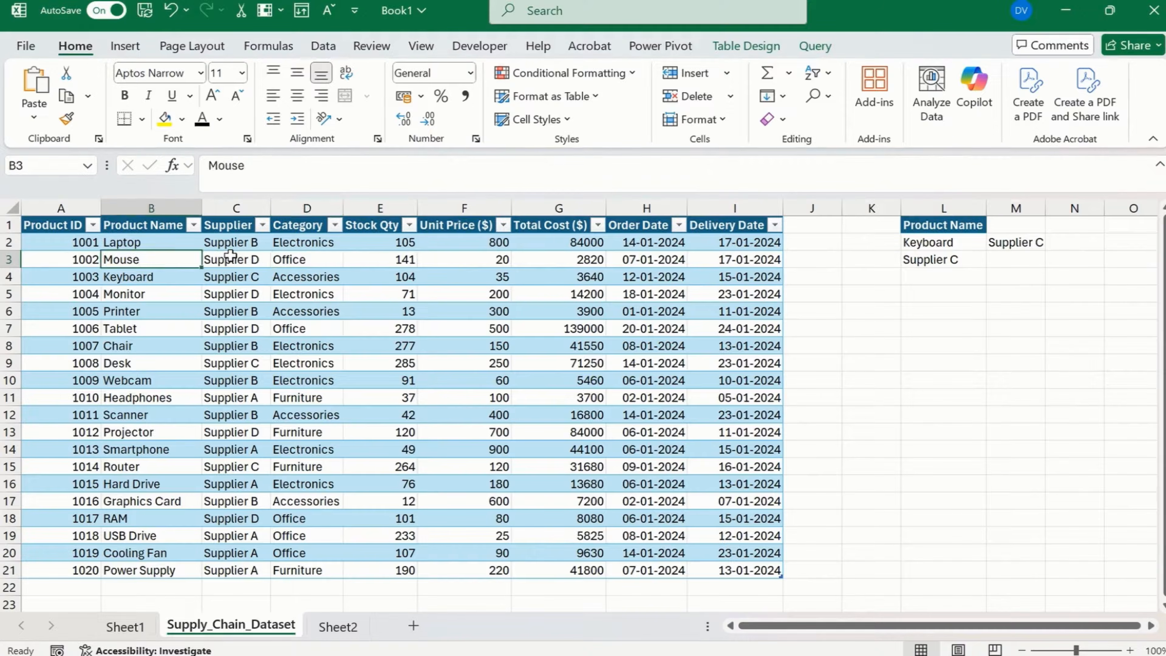
key("Down")
key("Right")
key("Left")
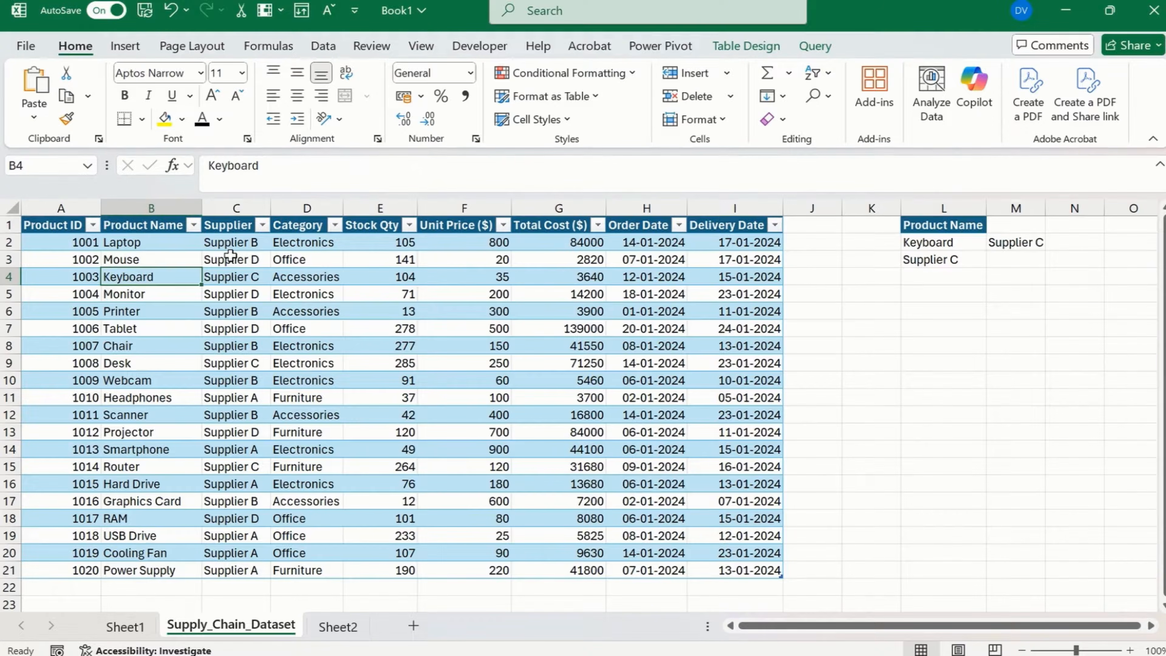
Change the product name in B4 to Keyboard1 and check how the XLOOKUP in L3 responds.
left_click(258, 166)
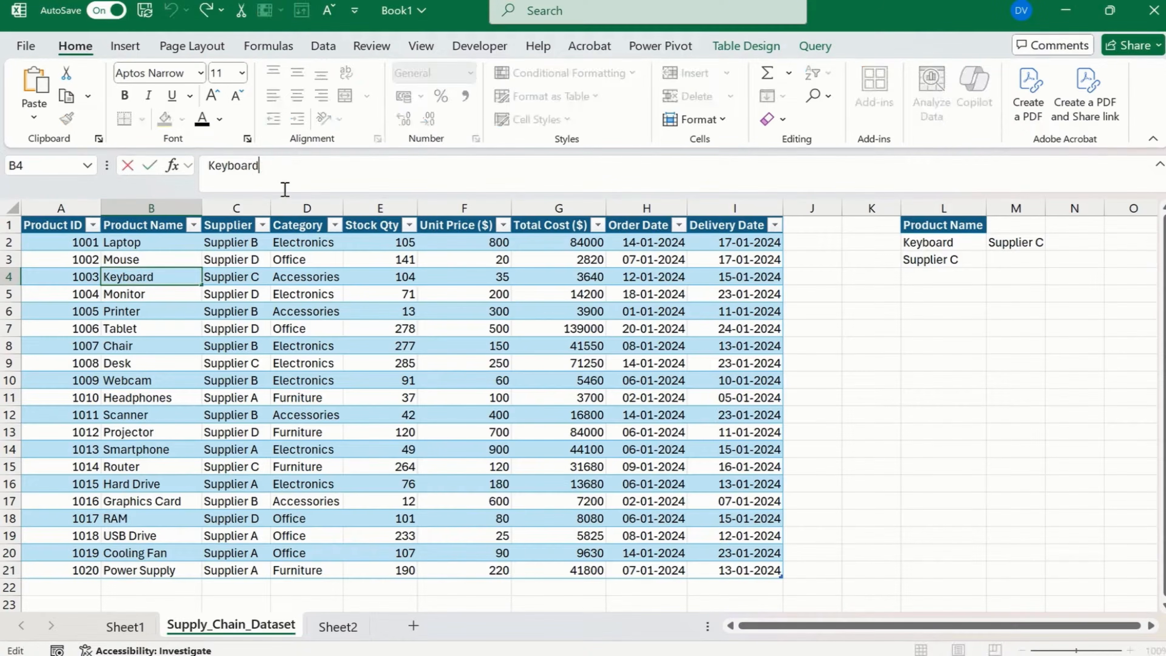
type("1")
key("Return")
key("Left")
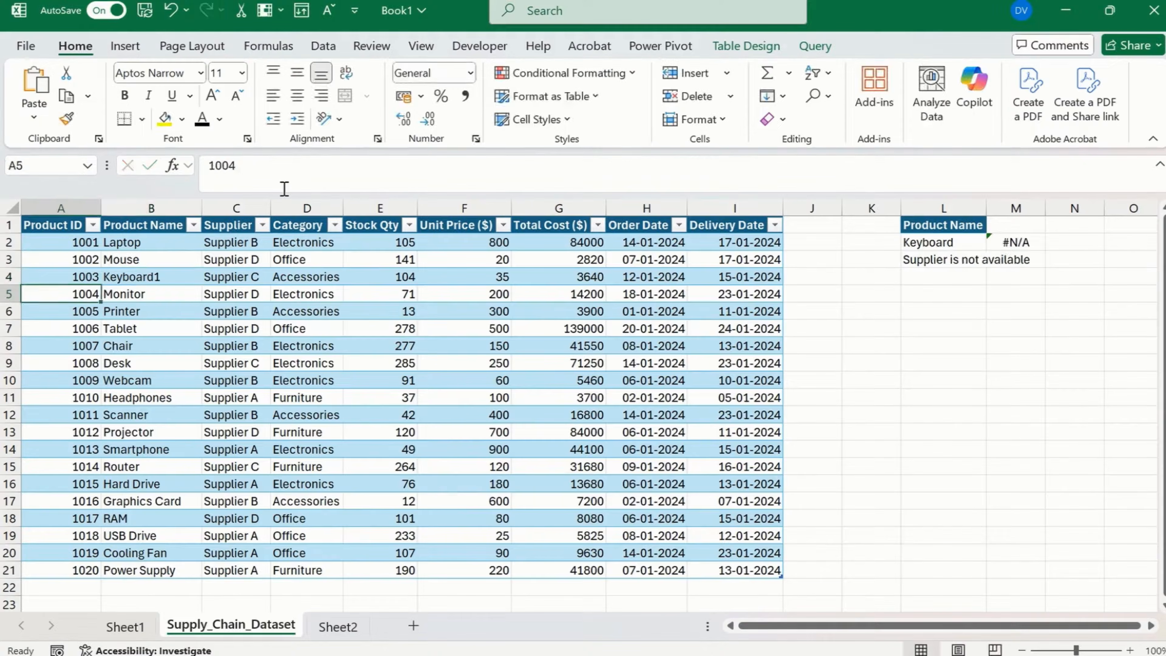
key("Down")
key("Right")
key("Right")
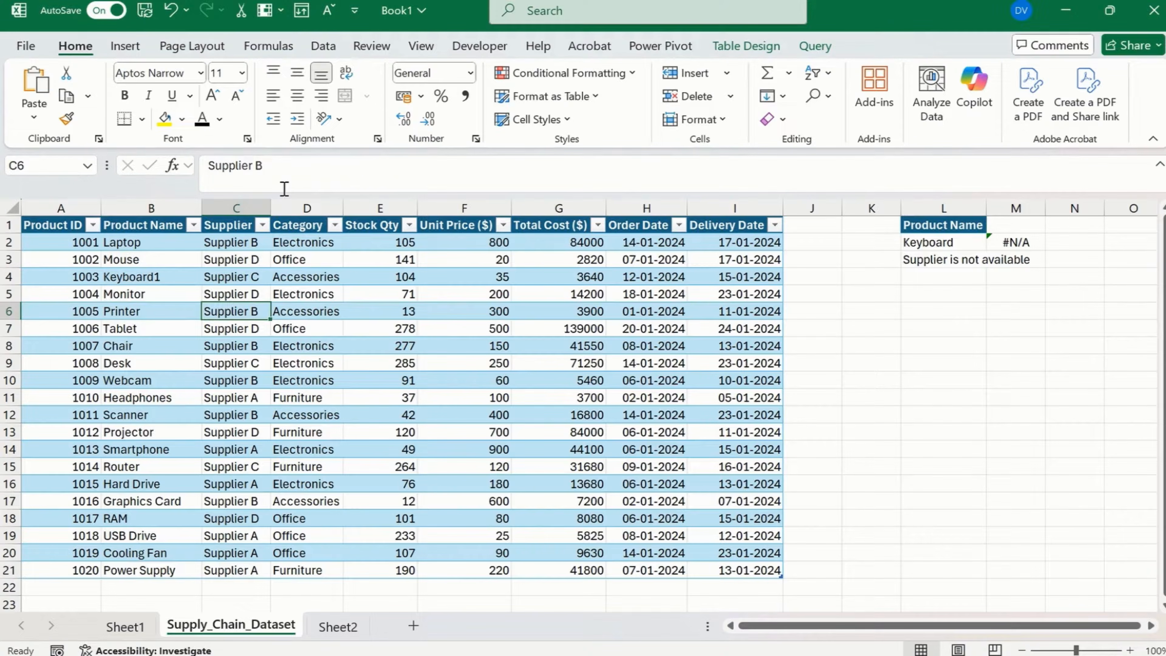
left_click(951, 258)
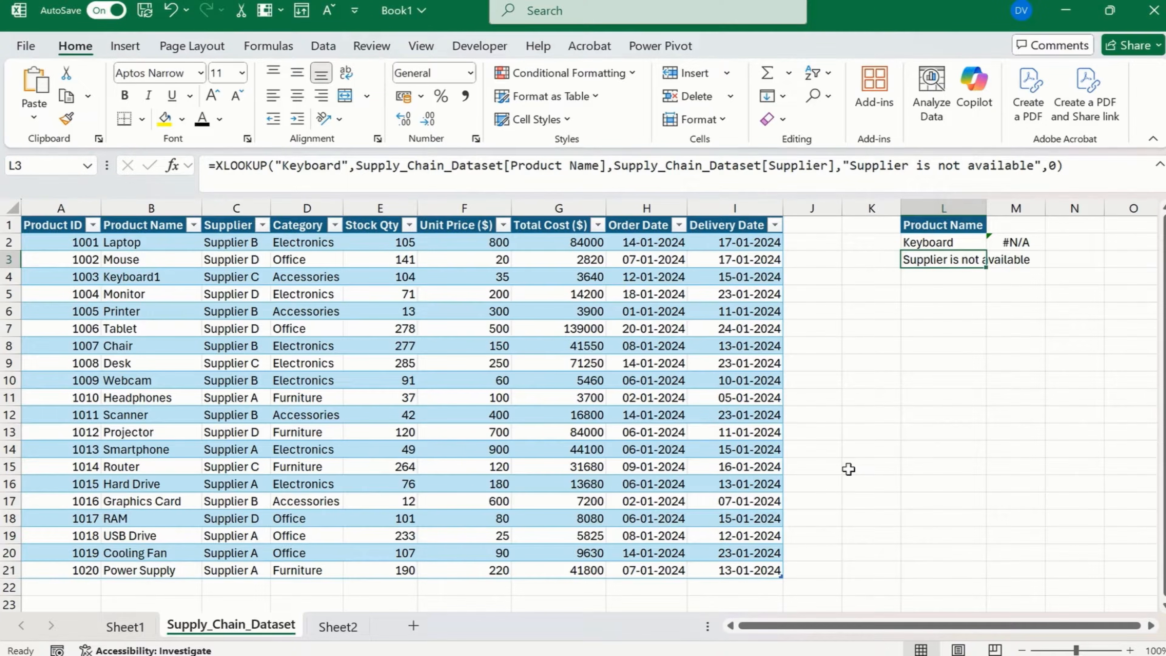
Clear the contents of the lookup area L1:M3.
key("Up")
key("Up")
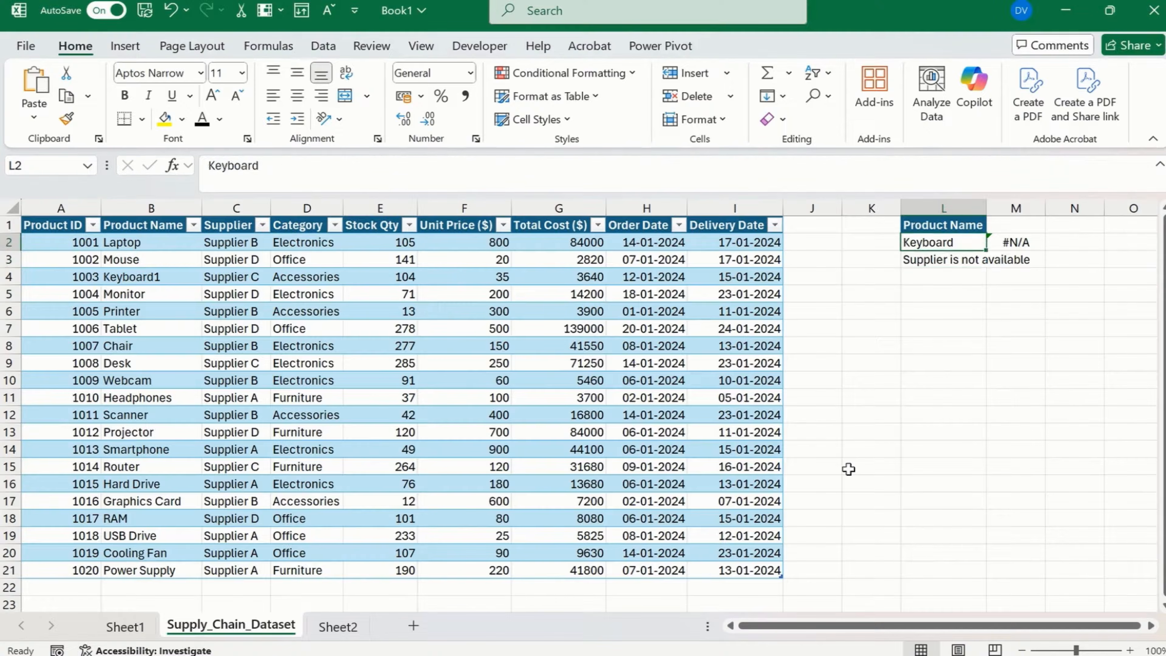
key("shift+Right")
key("shift+Down")
key("shift+Down")
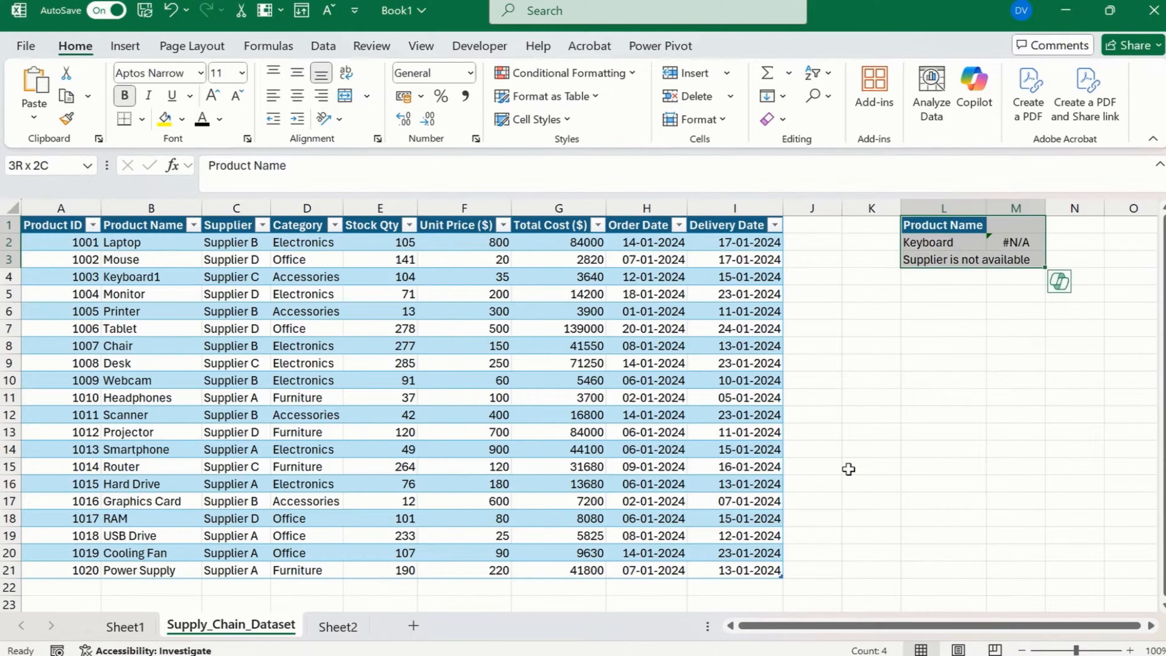
key("Delete")
key("Left")
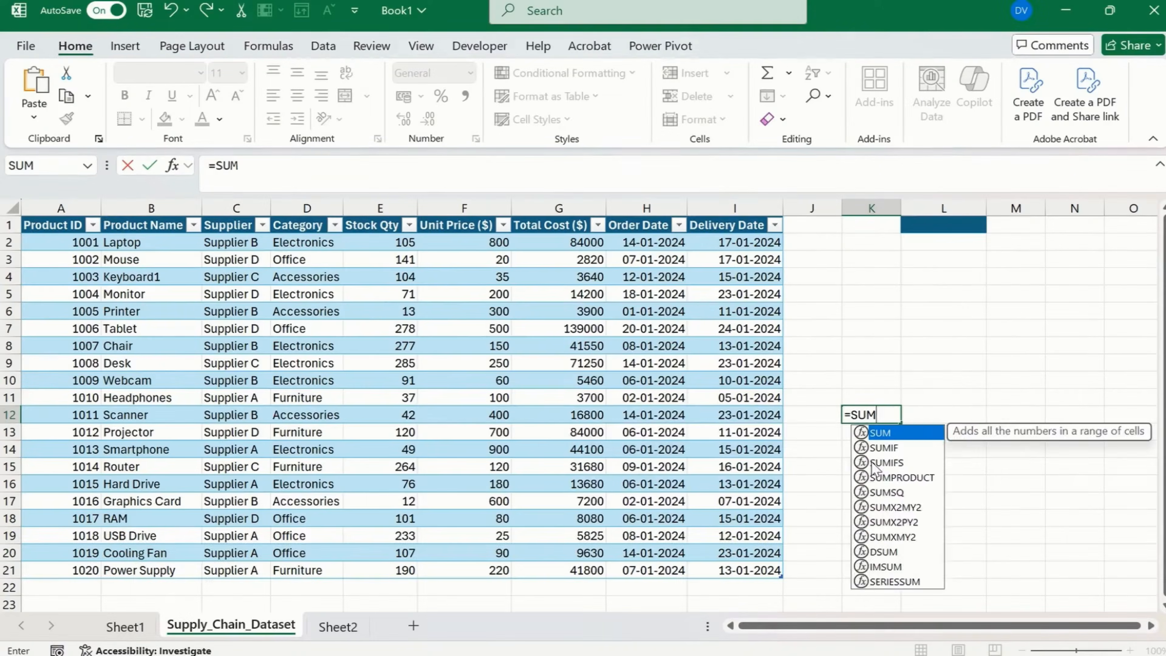
Start a SUMIF formula in K12 with the Category data in D2:D21 as the criteria range.
type("IF(")
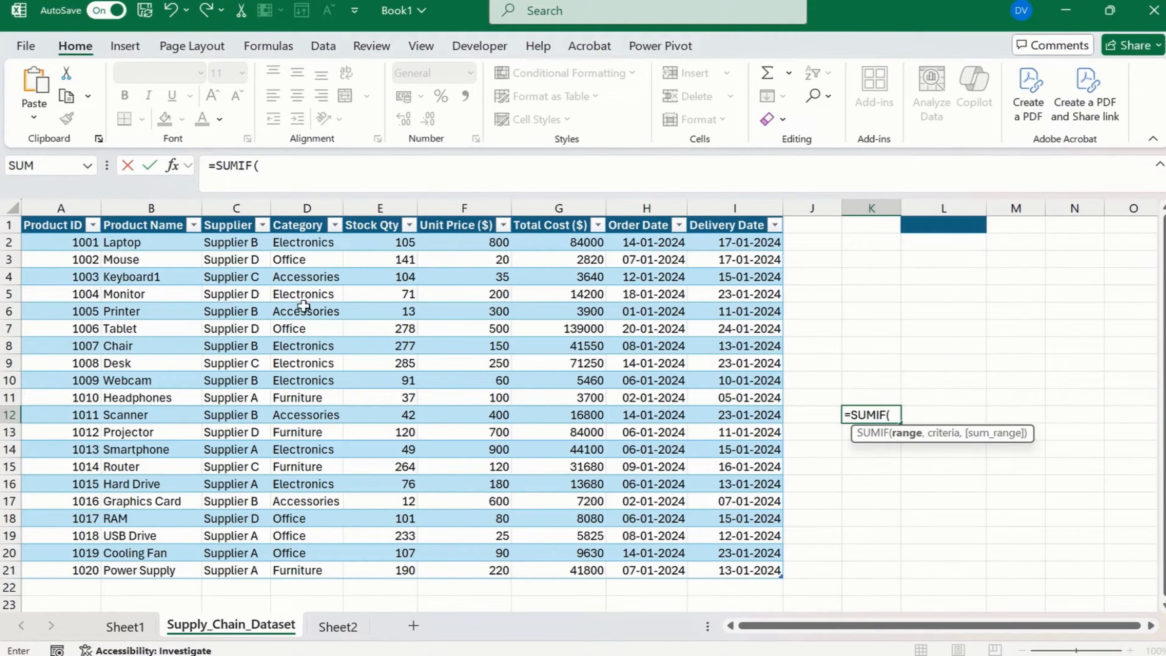
left_click(312, 246)
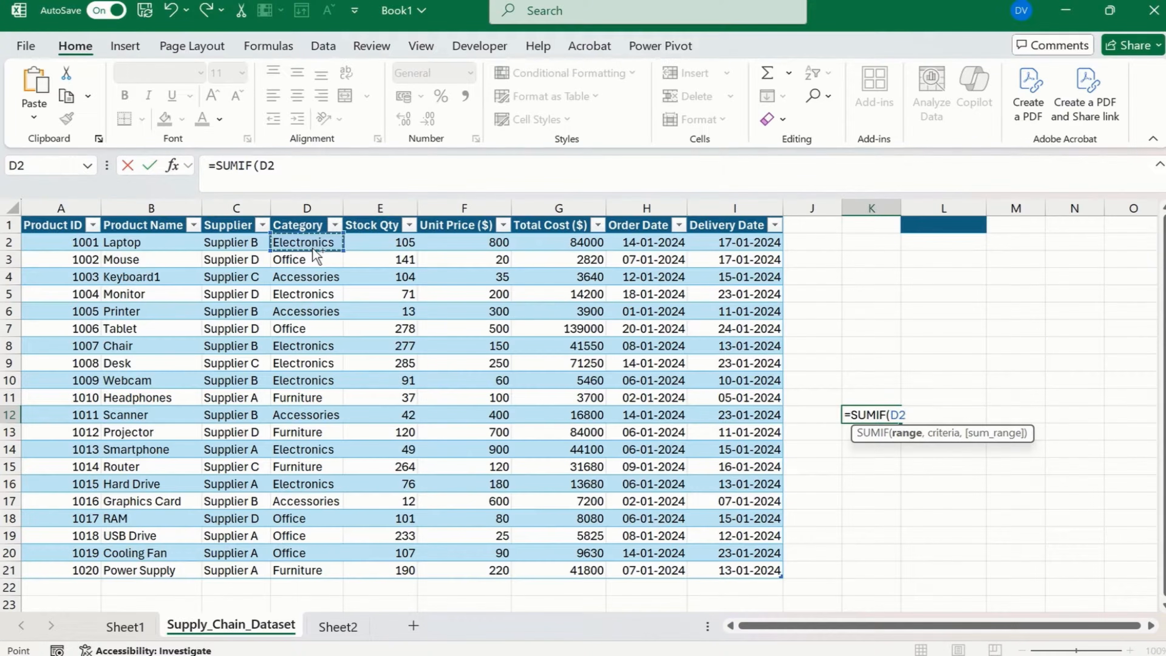
key("ctrl+shift+Down")
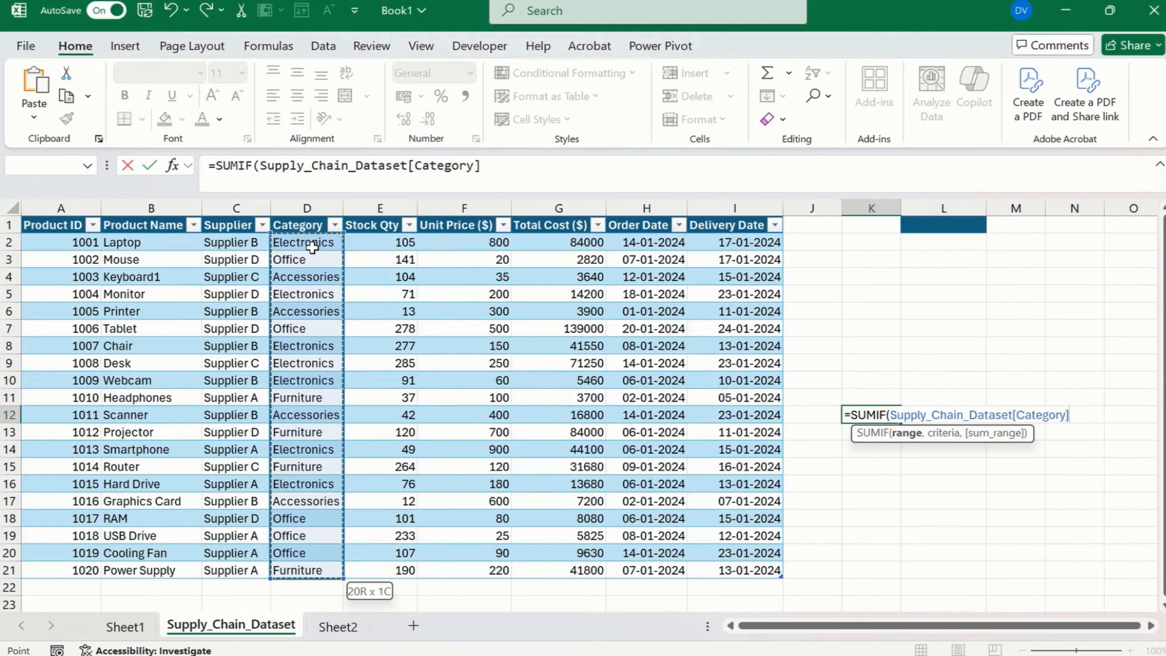
type(",")
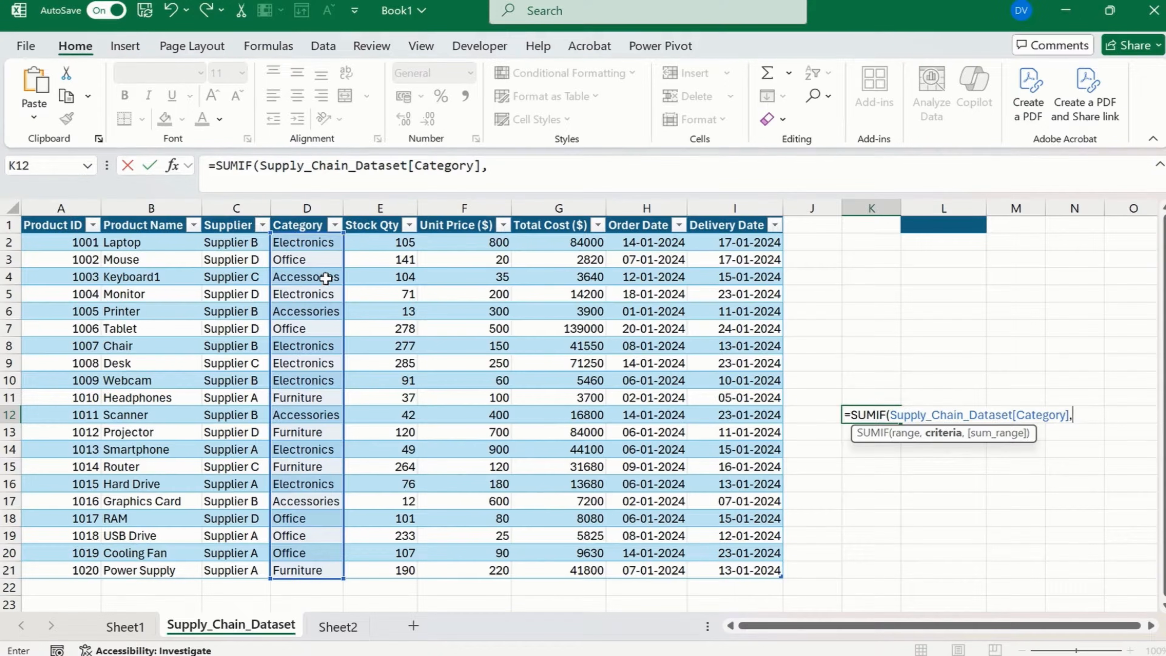
type("\"Accessories")
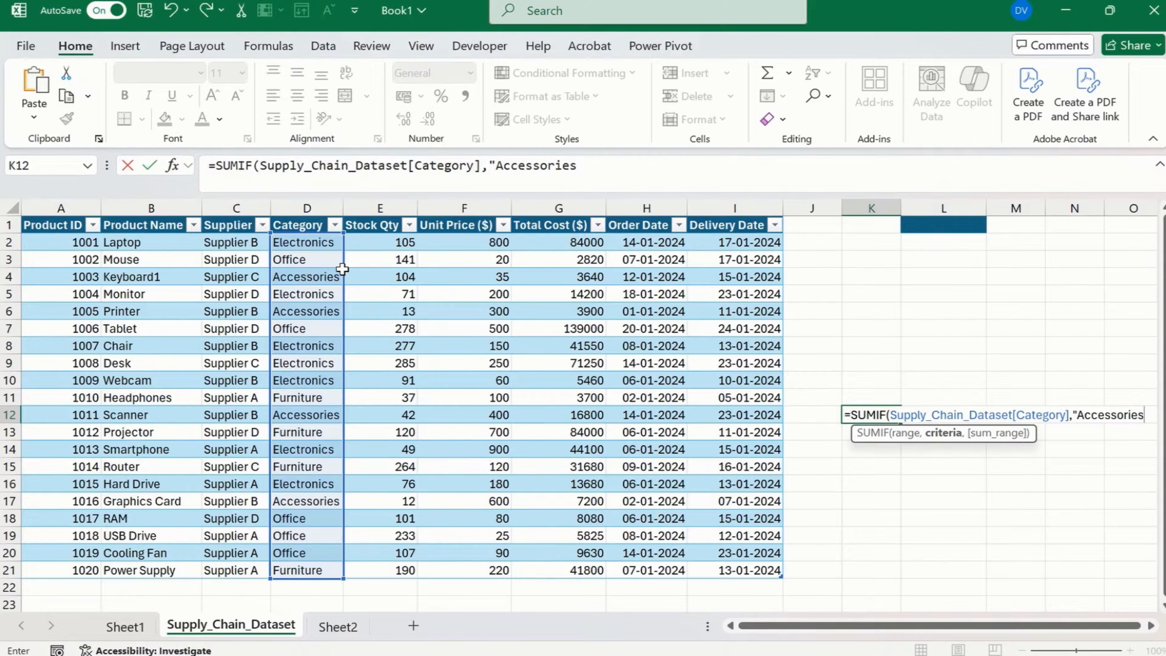
Set the SUMIF criteria to the text "Accessories".
left_click(594, 165)
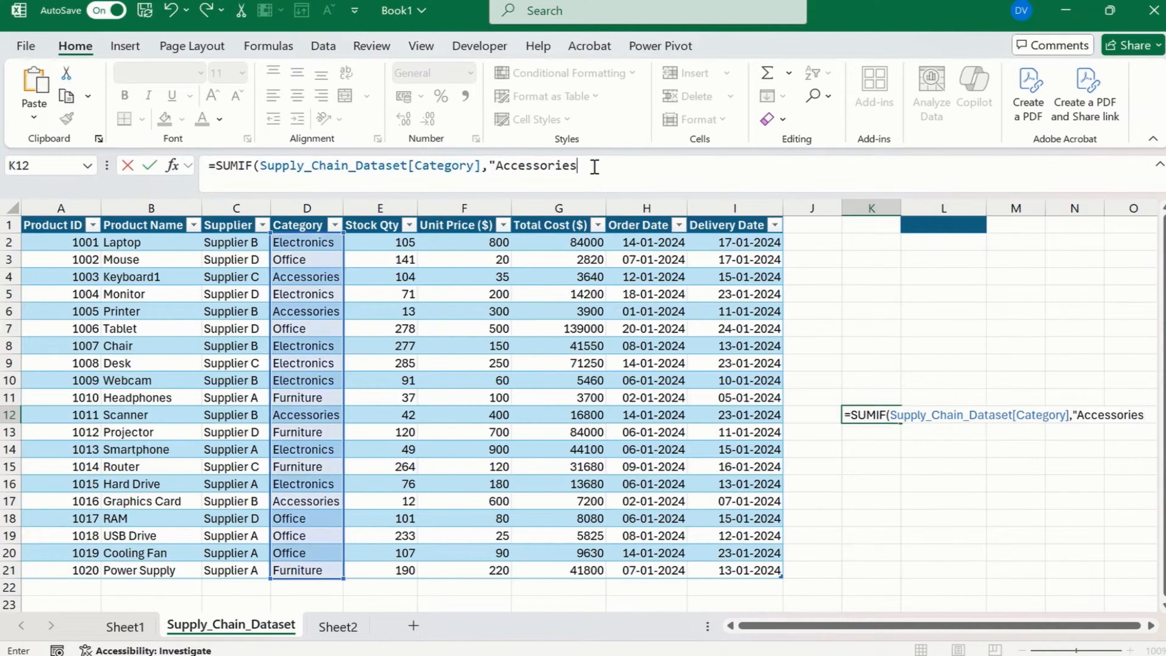
type("\"")
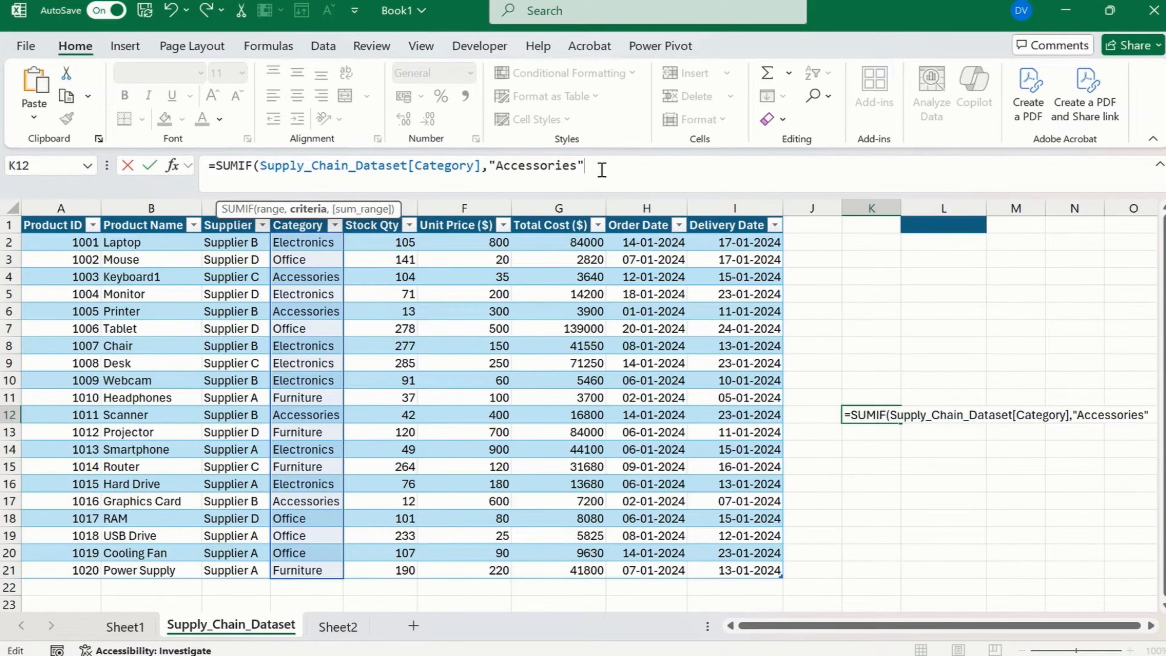
type(",")
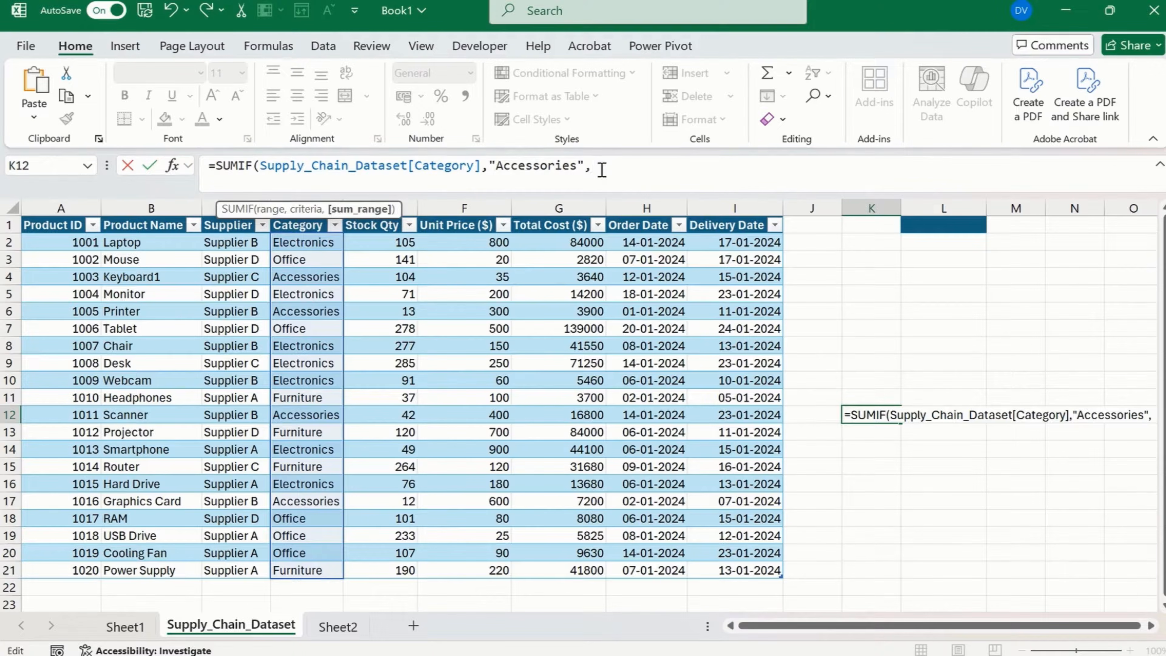
Set the SUMIF sum range to the Total Cost ($) data in G2:G21 and complete the formula.
left_click(562, 247)
key("ctrl+shift+Down")
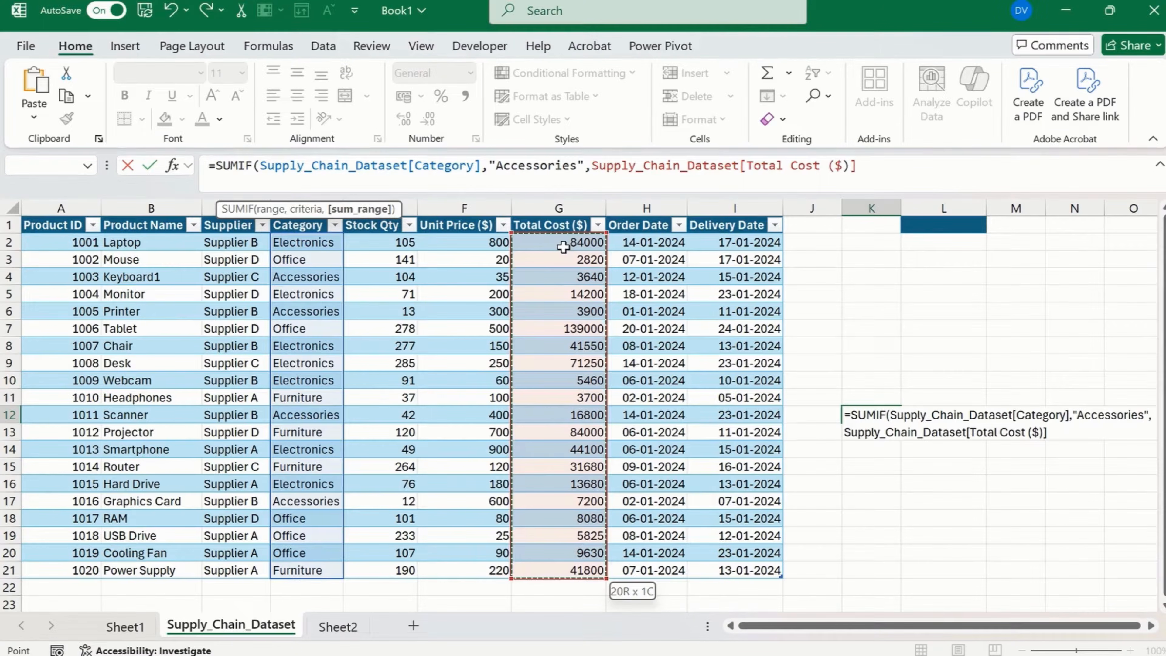
type(")")
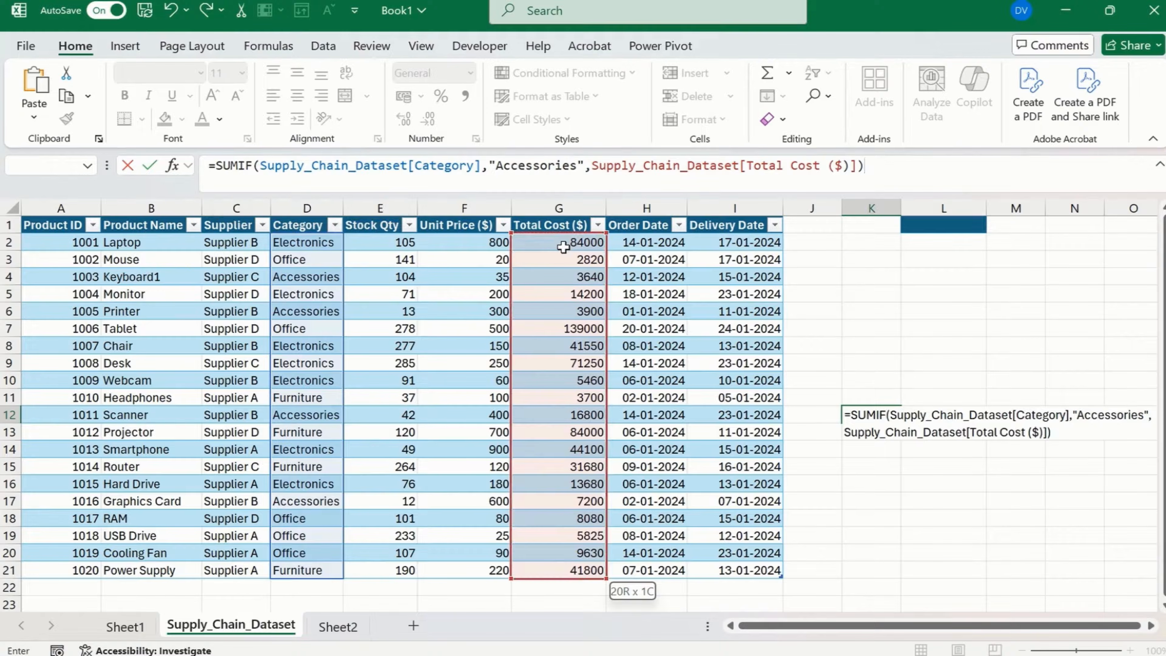
key("Return")
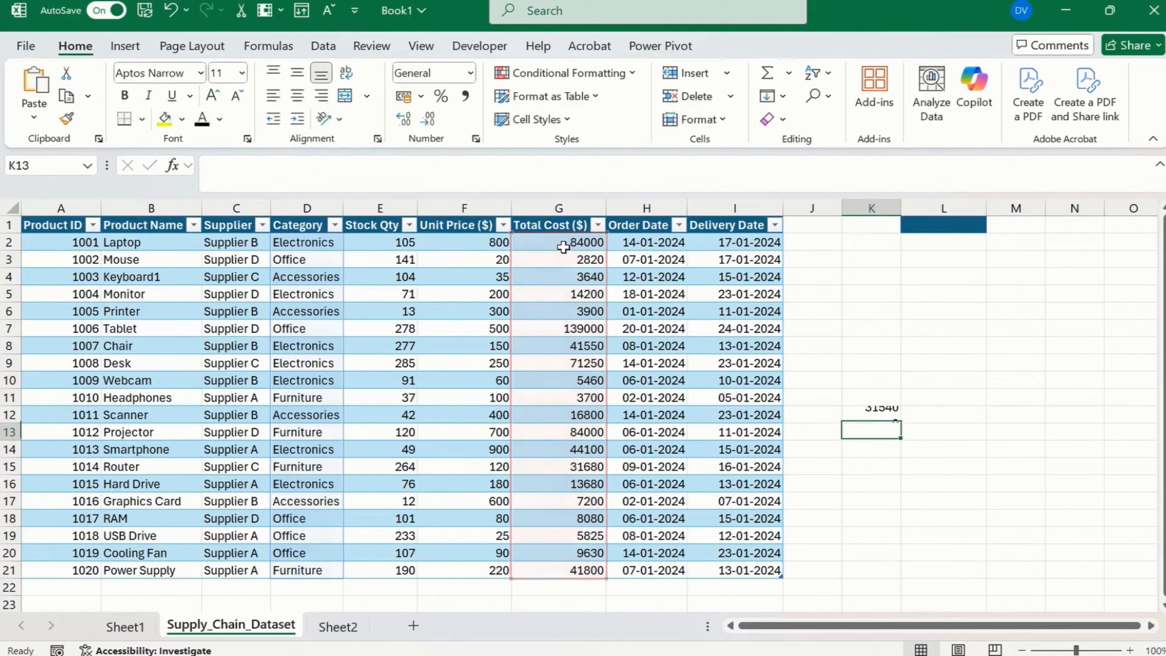
key("Up")
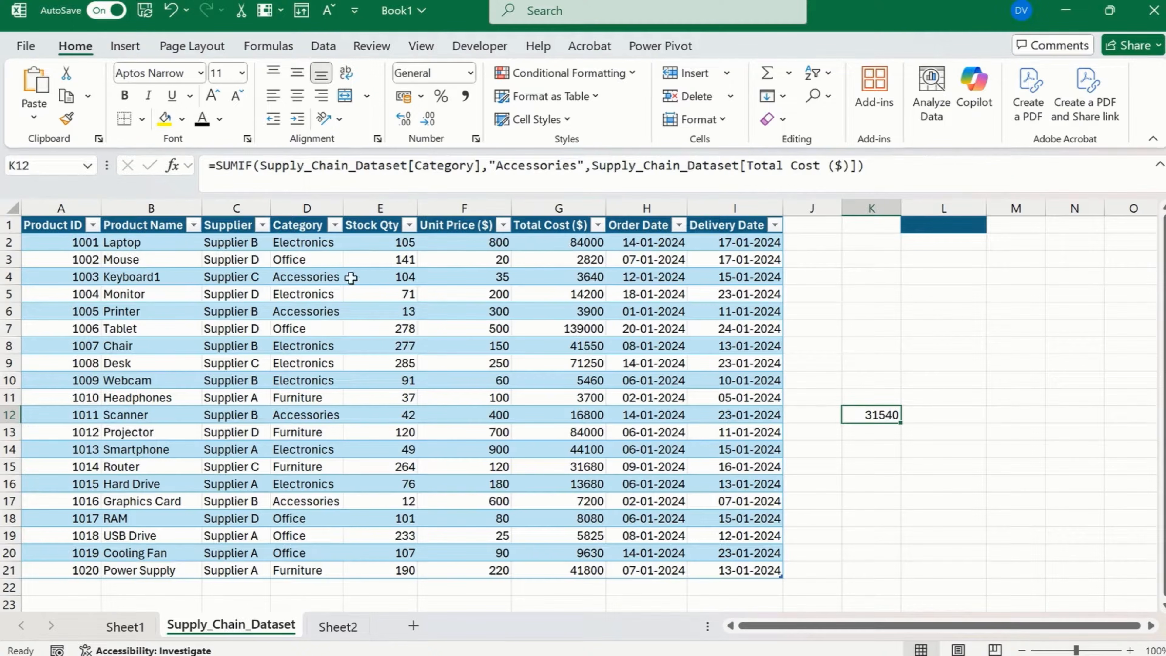
Clear the SUMIF formula from K12.
left_click(307, 280)
left_click(883, 415)
key("Delete")
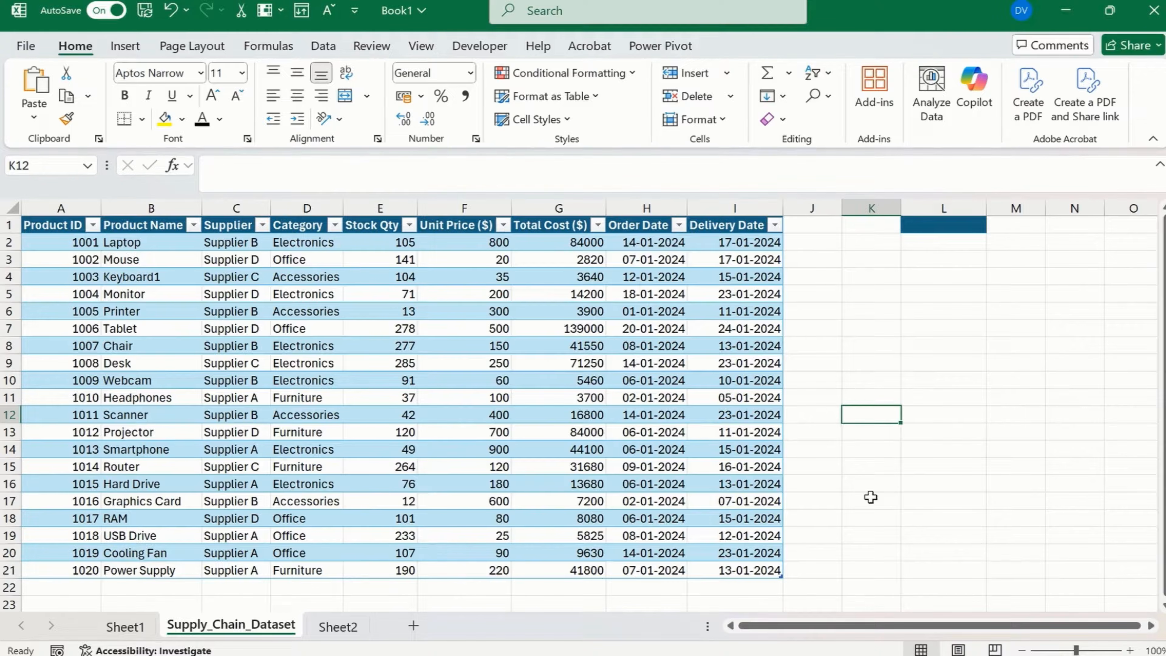
Start a SUMPRODUCT formula in K12 with the Category column data as the array to test.
type("=SUMPR")
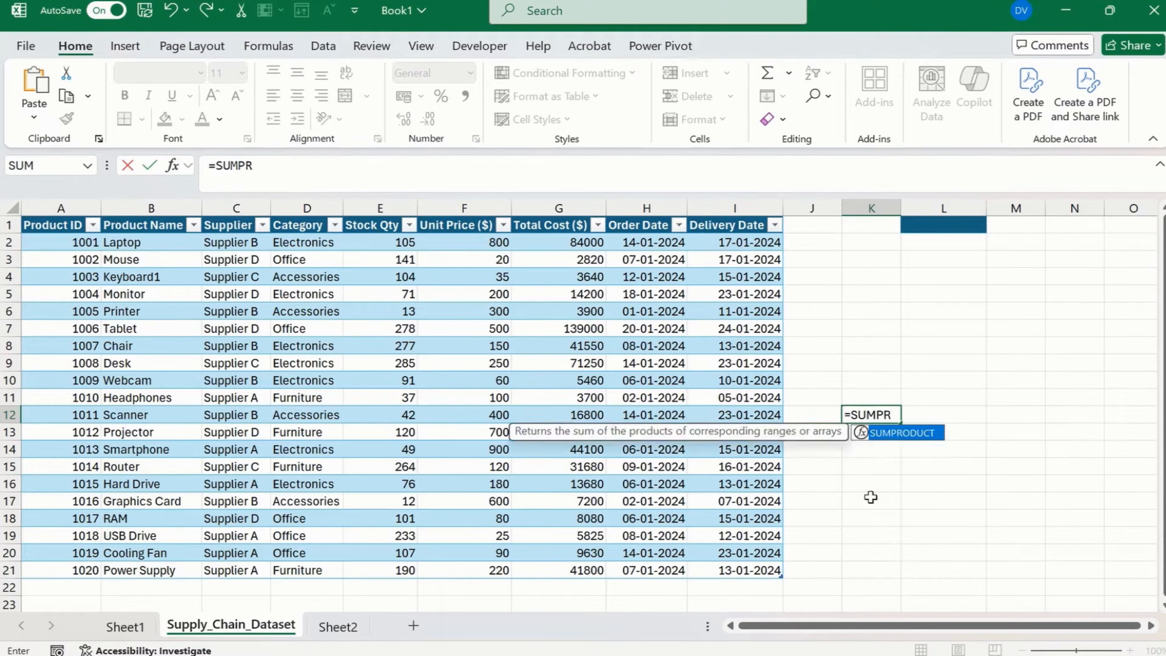
key("Tab")
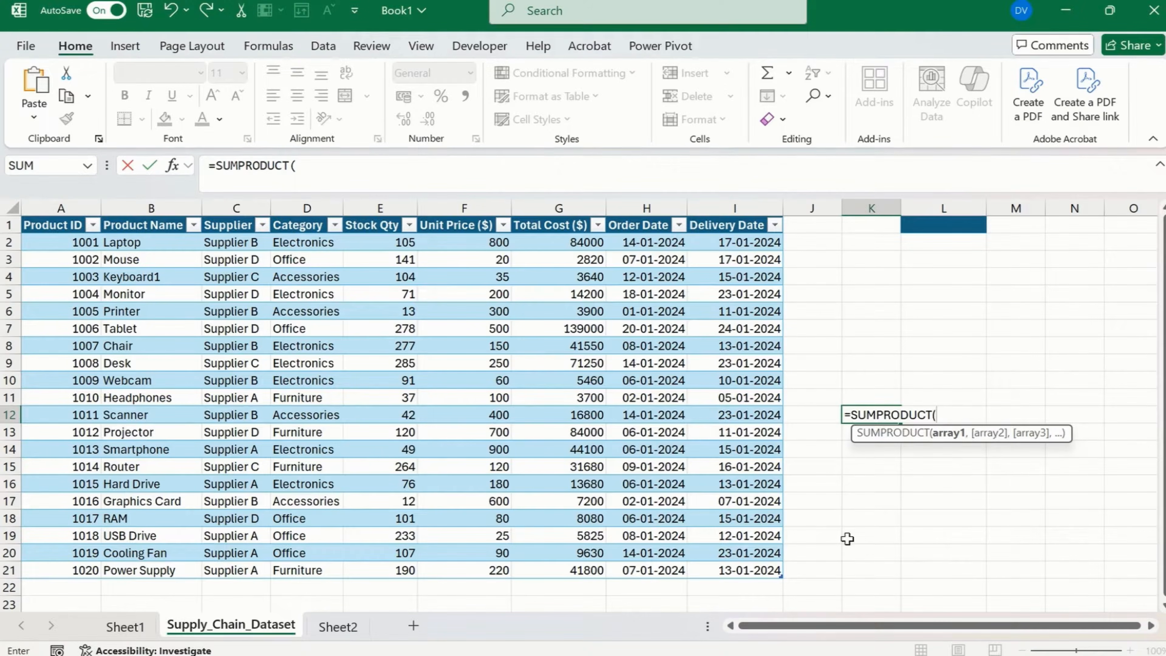
type("(")
key("Left")
key("Left")
key("Left")
key("Left")
key("Left")
key("Left")
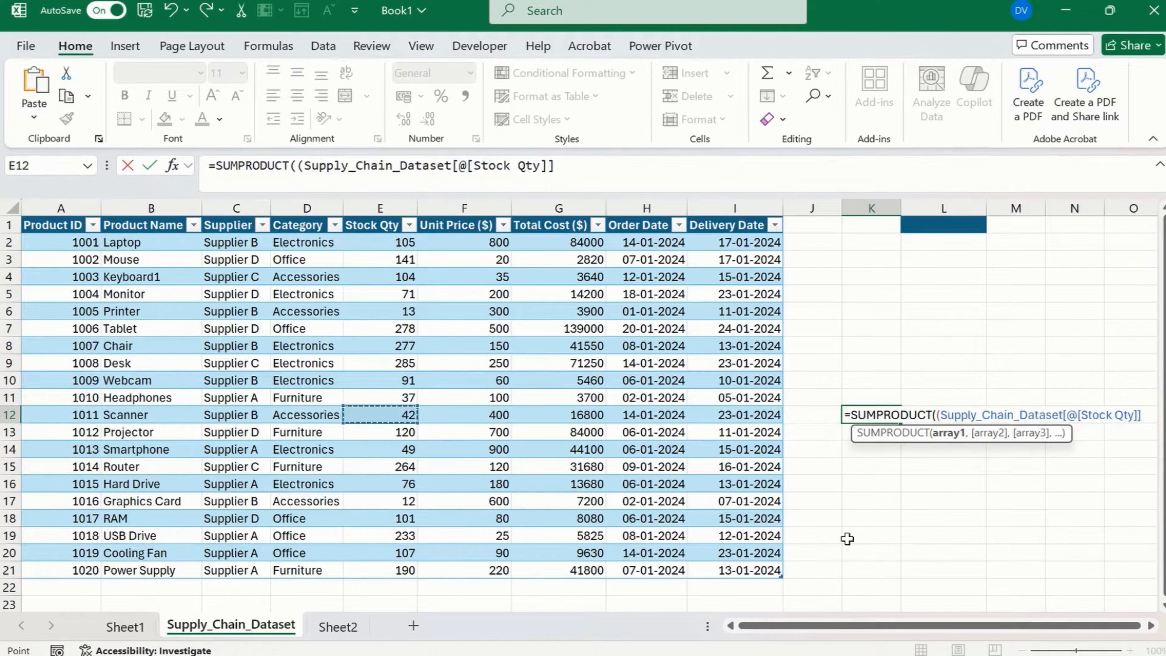
key("ctrl+Up")
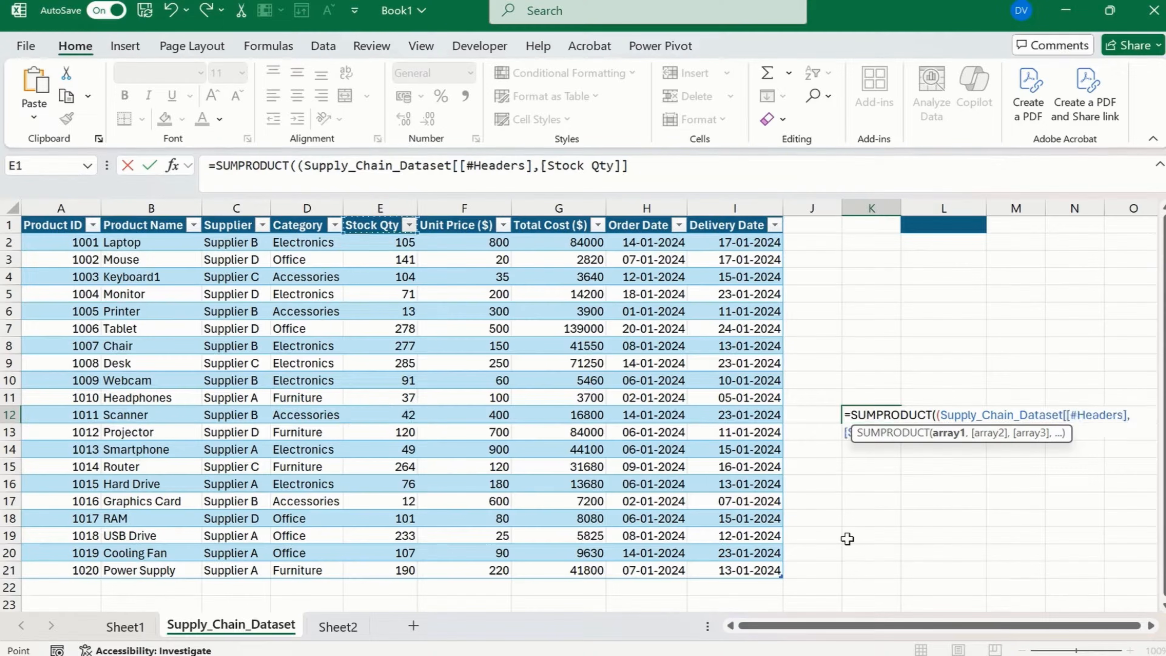
key("Left")
key("ctrl+shift+Down")
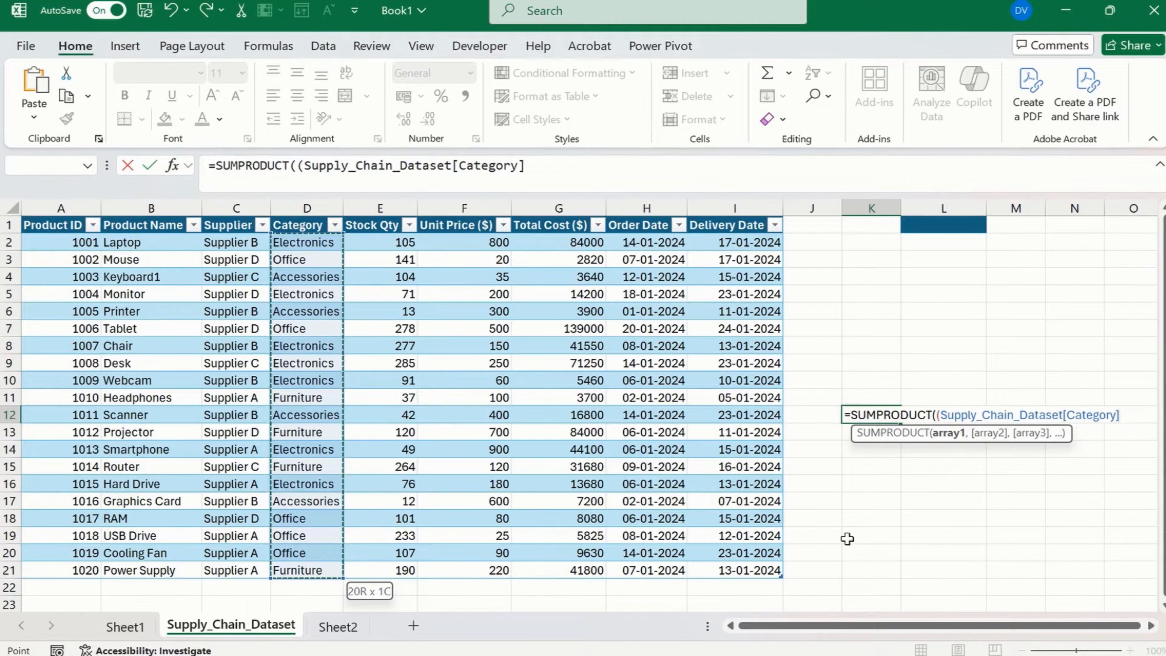
Set the SUMPRODUCT condition to Category equal to "Accessories", close its parenthesis and add the multiplication operator.
type("=")
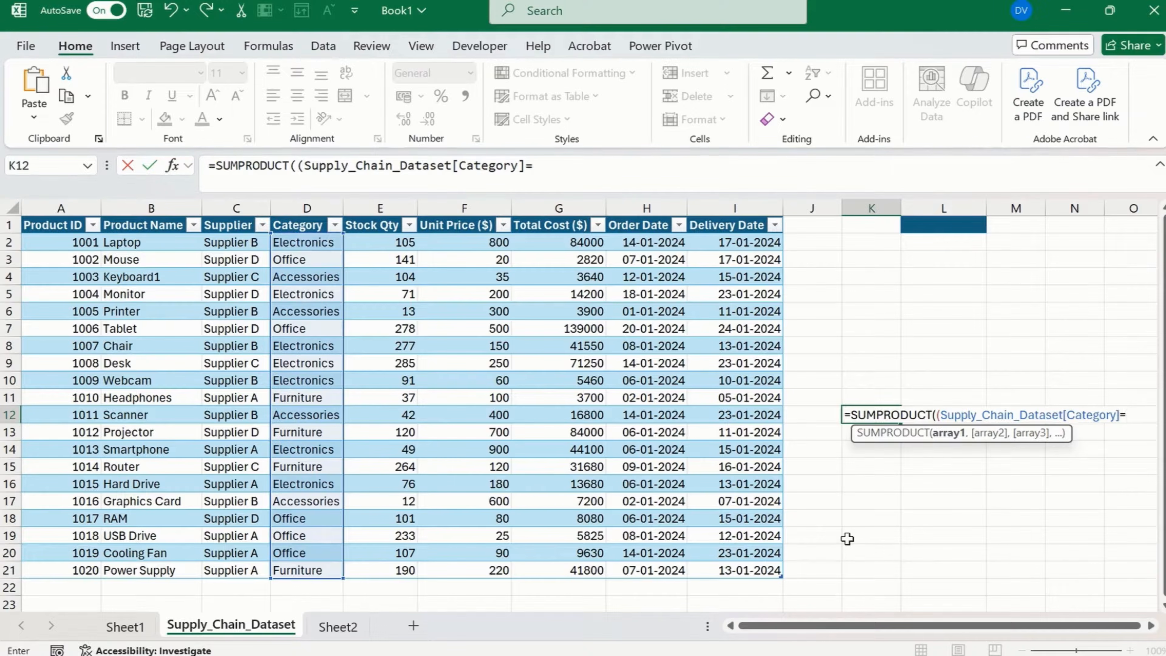
type("\"aCCESSORIES")
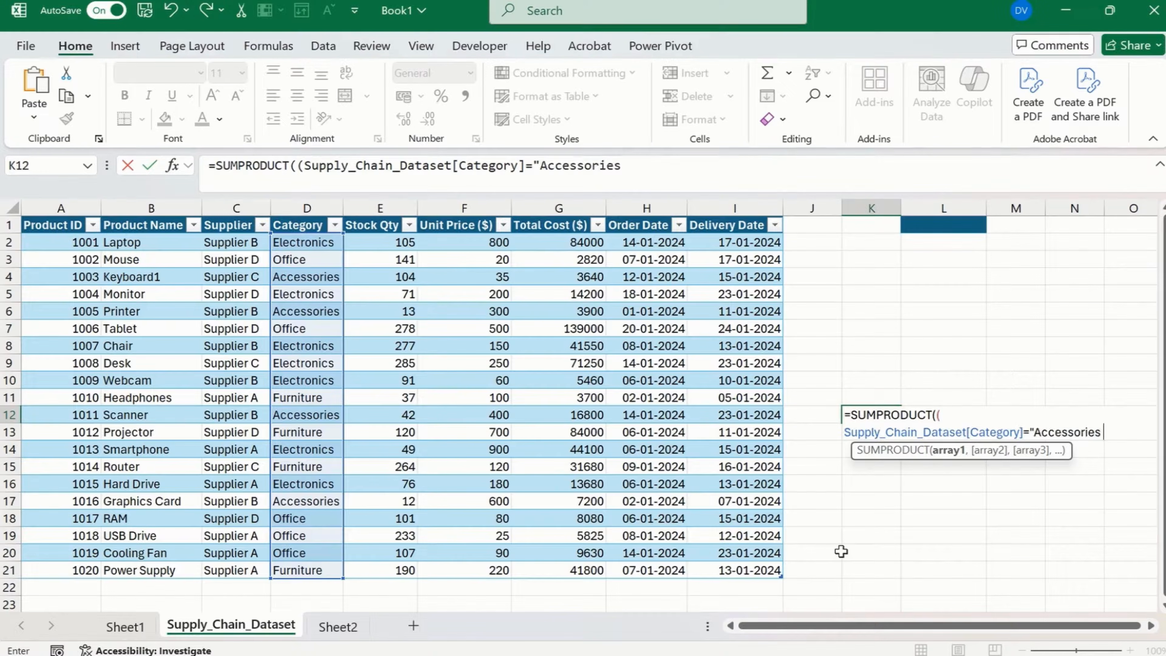
type("\")*")
Multiply the condition by the Total Cost ($) data from G2 down to the table's last row and complete the formula.
left_click(570, 248)
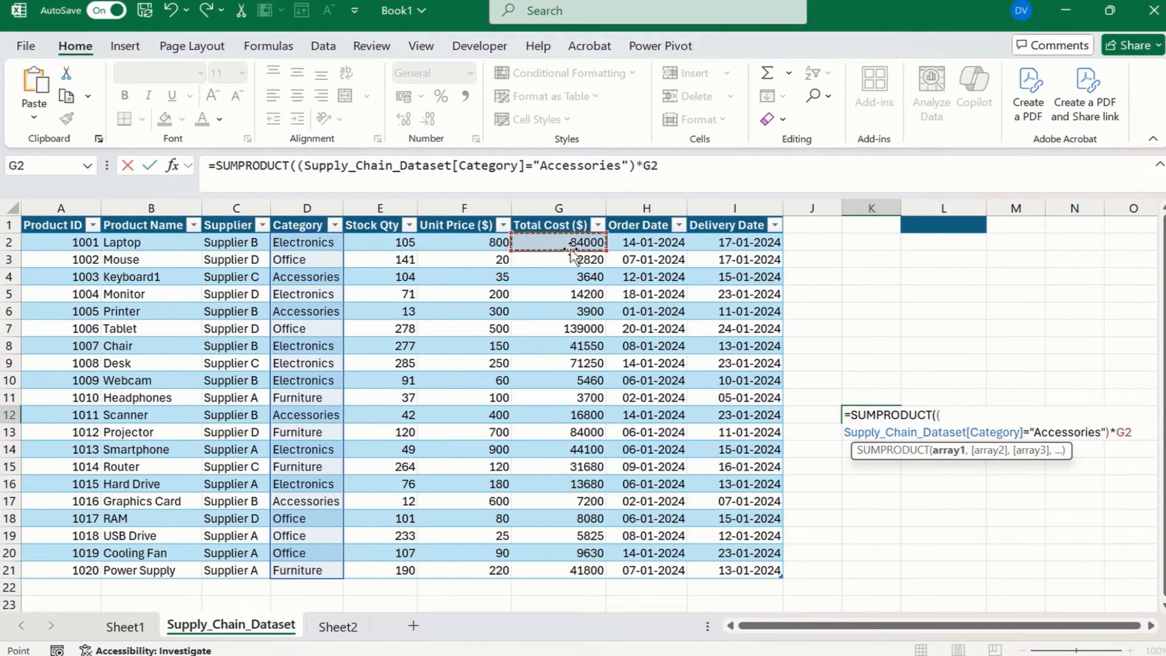
key("ctrl+shift+Down")
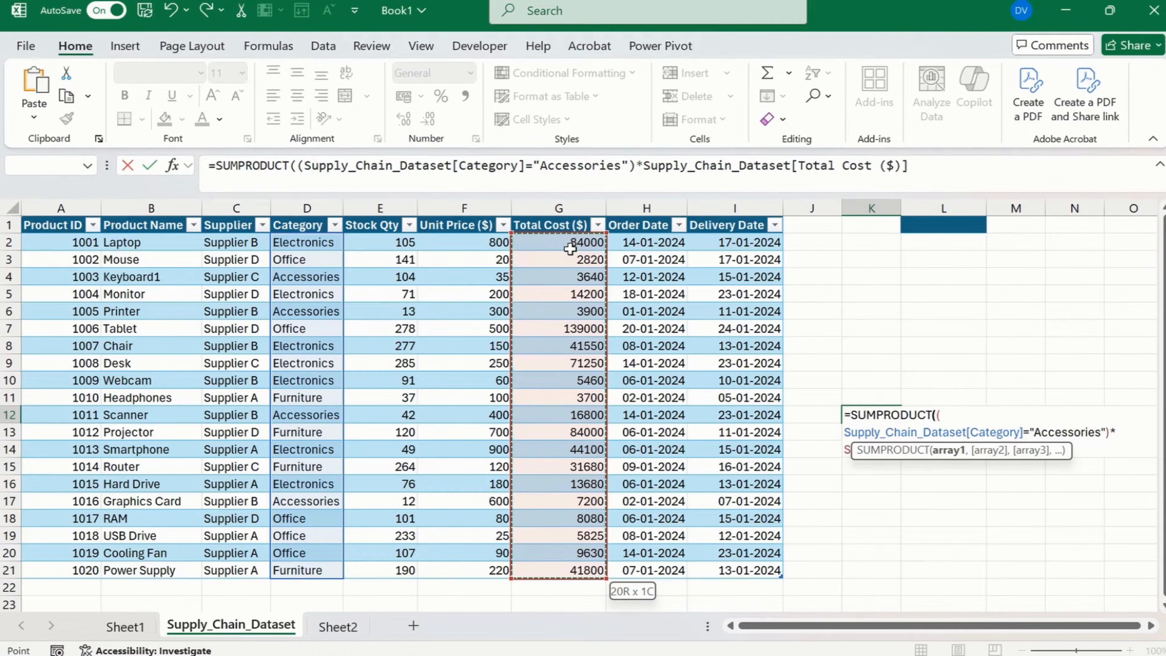
type(")")
key("Return")
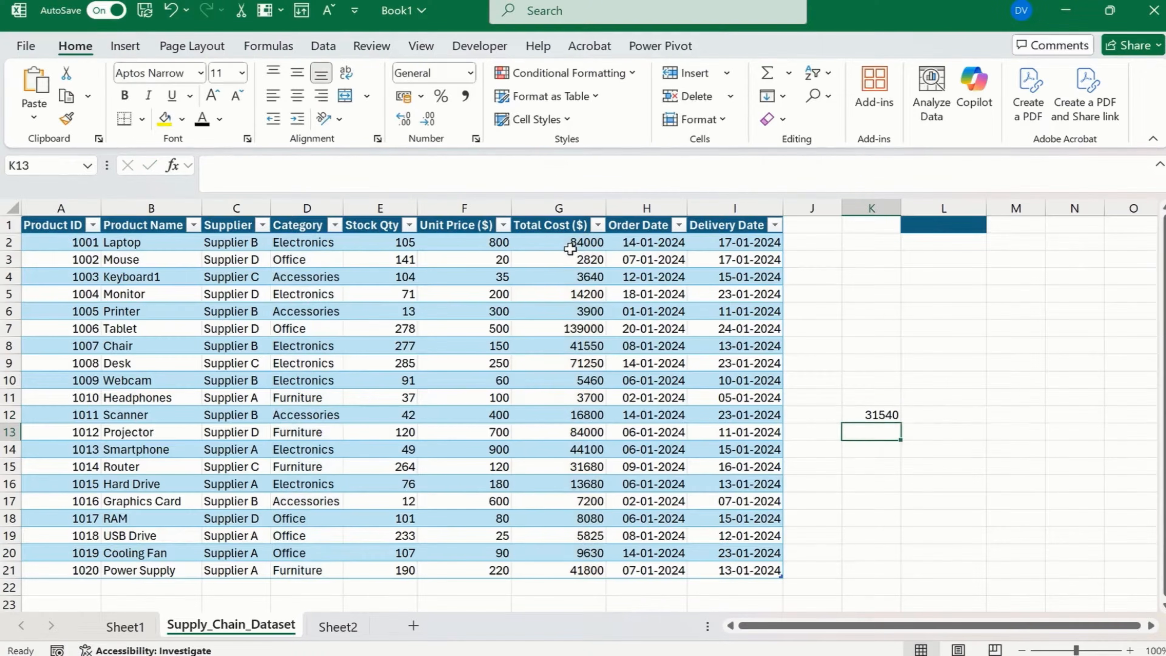
Clear the SUMPRODUCT formula from K12.
key("Up")
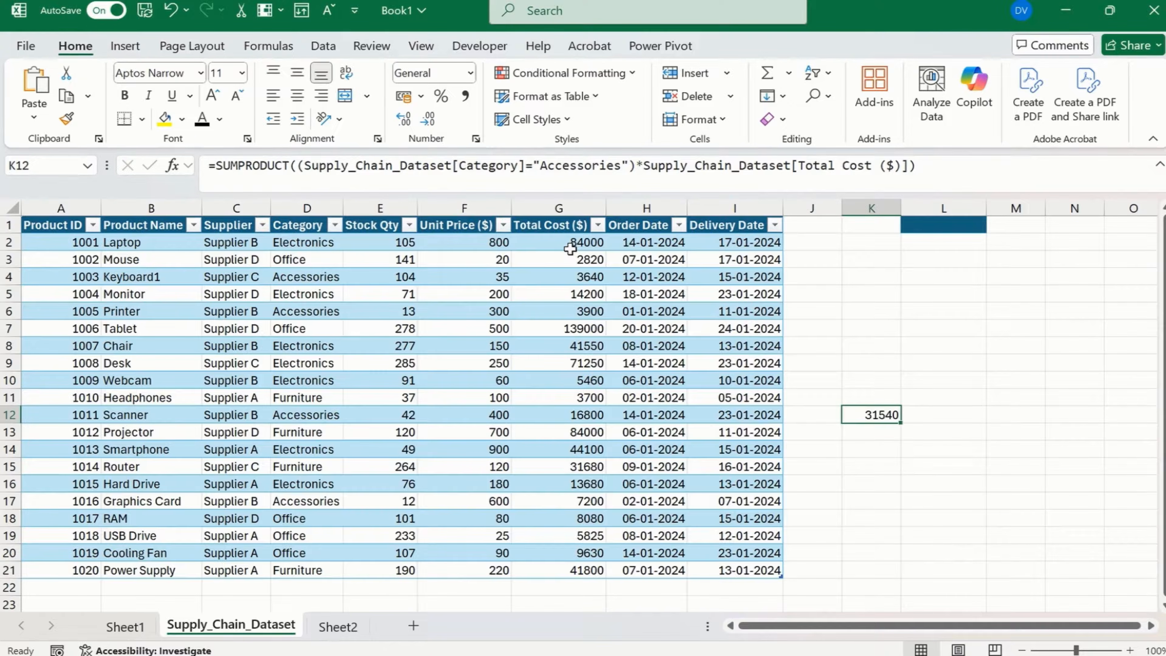
key("Delete")
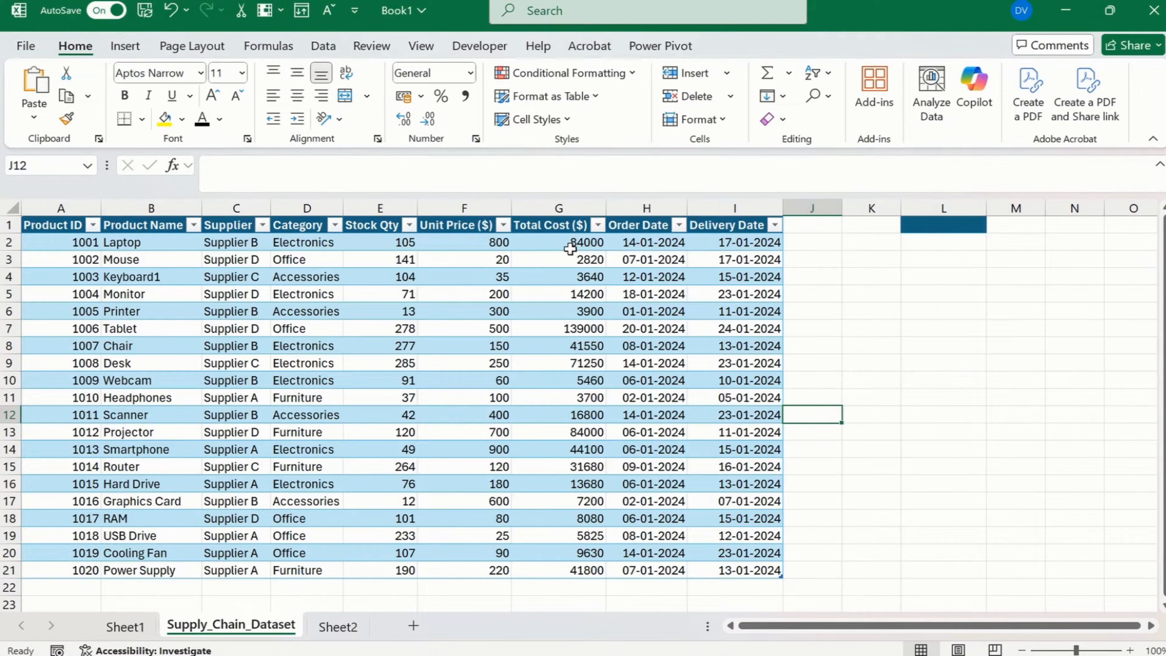
key("Right")
key("Right")
key("Left")
Start an IF formula in K12 that tests whether the first Stock Qty value, E2, is less than 50.
type("=")
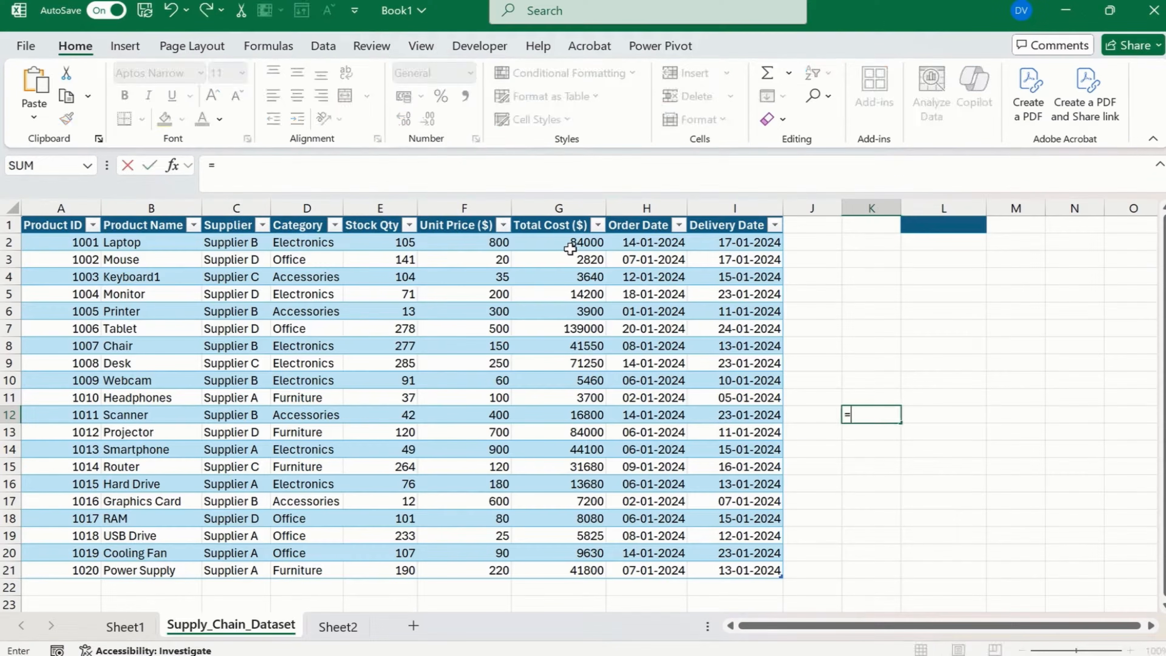
type("IF(")
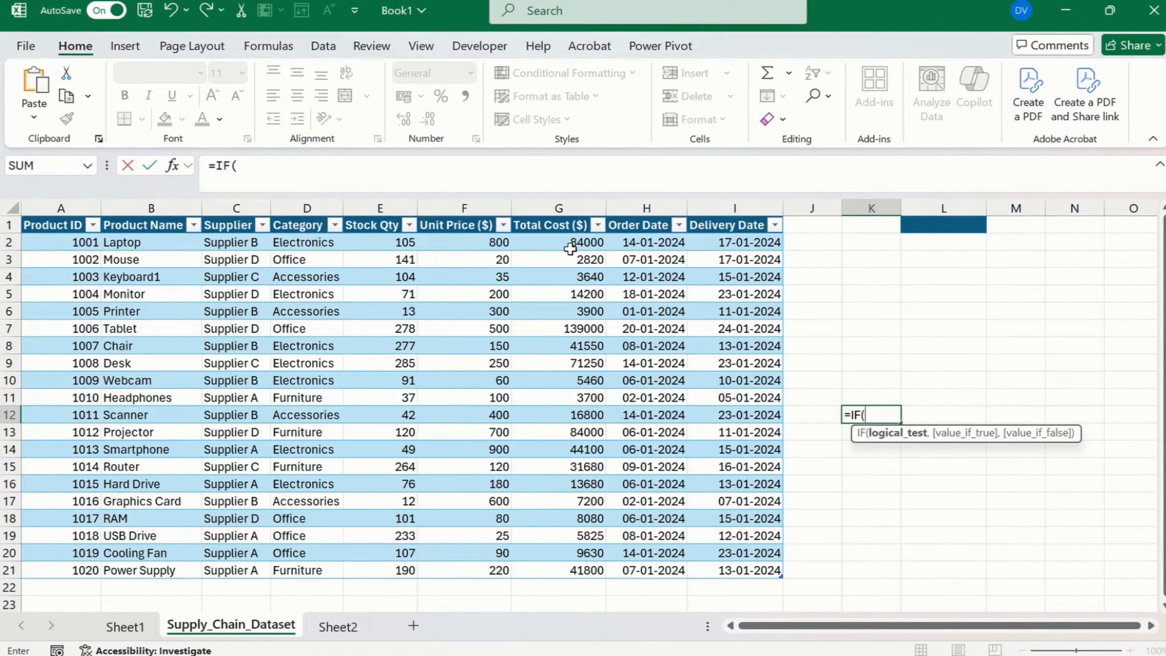
key("Left")
key("Left")
key("Left")
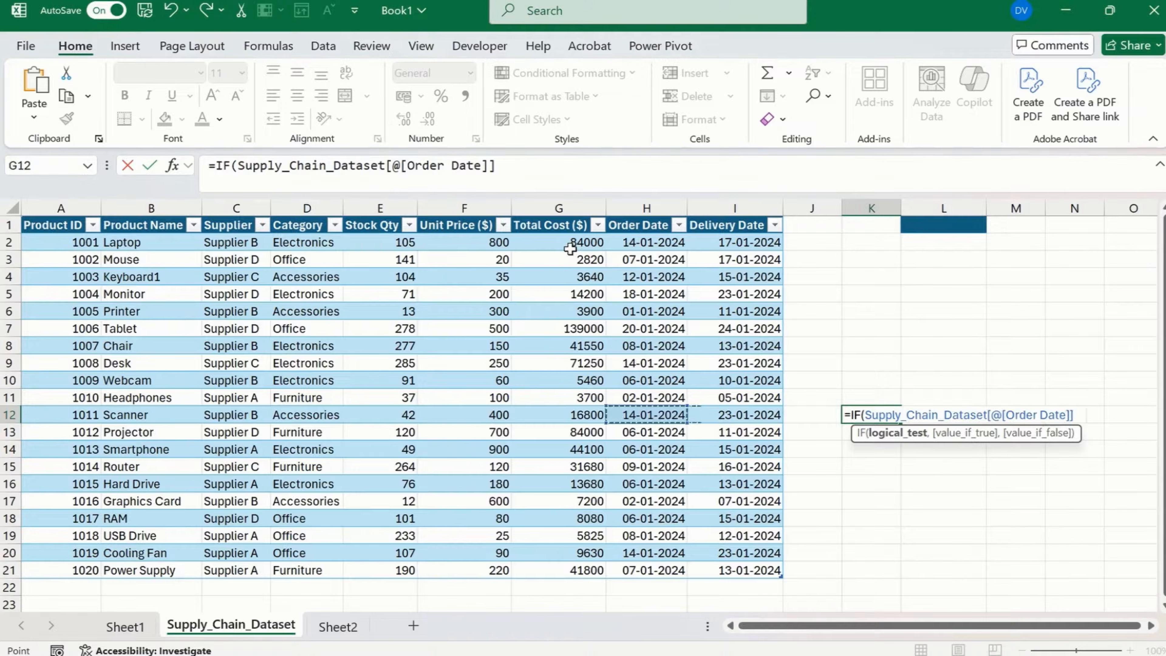
key("Left")
key("Left")
key("Left")
key("Left")
key("Right")
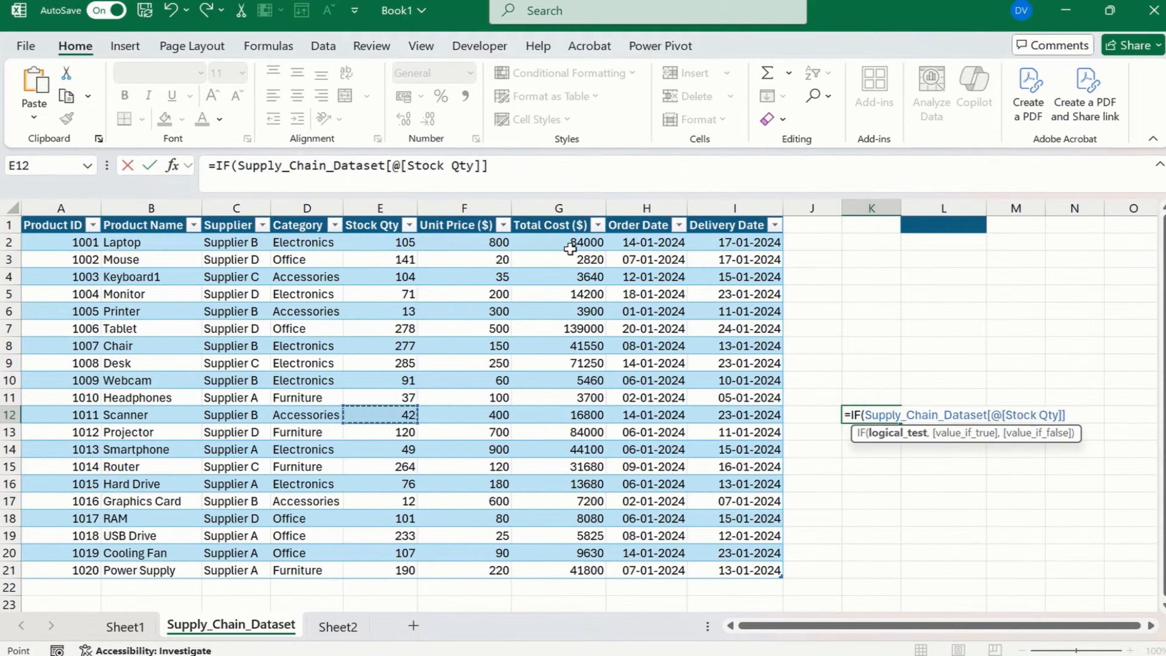
key("Up")
key("Up")
key("Up")
key("Up")
key("Up")
key("Up")
key("Up")
key("Up")
key("Up")
key("Up")
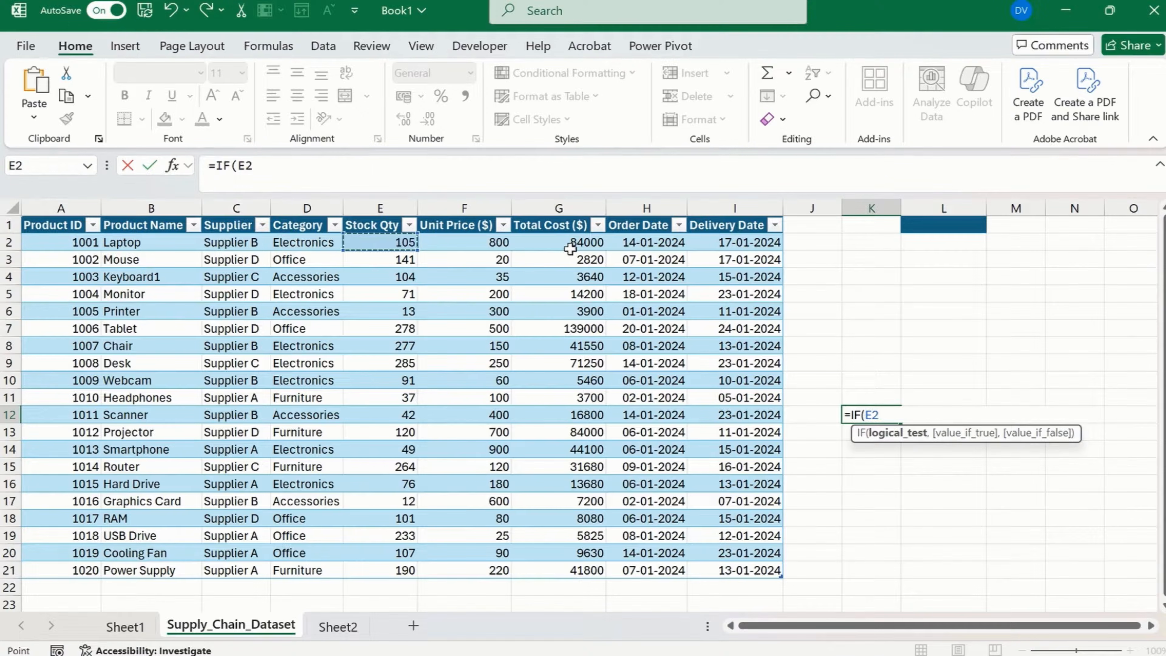
type("<50")
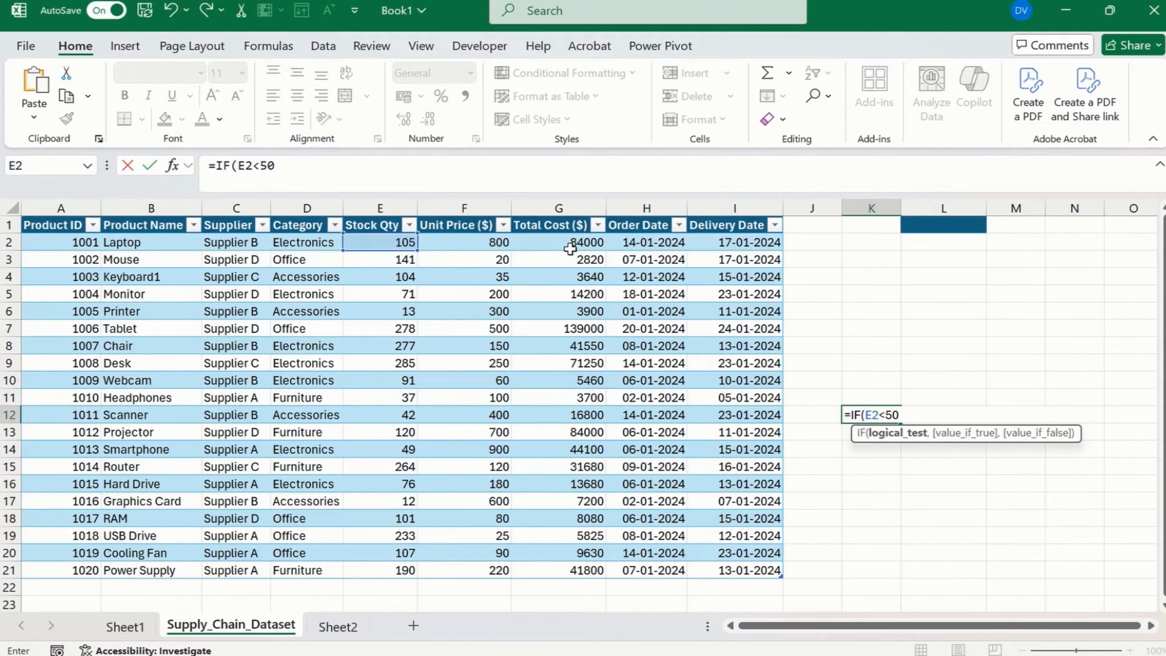
type(",")
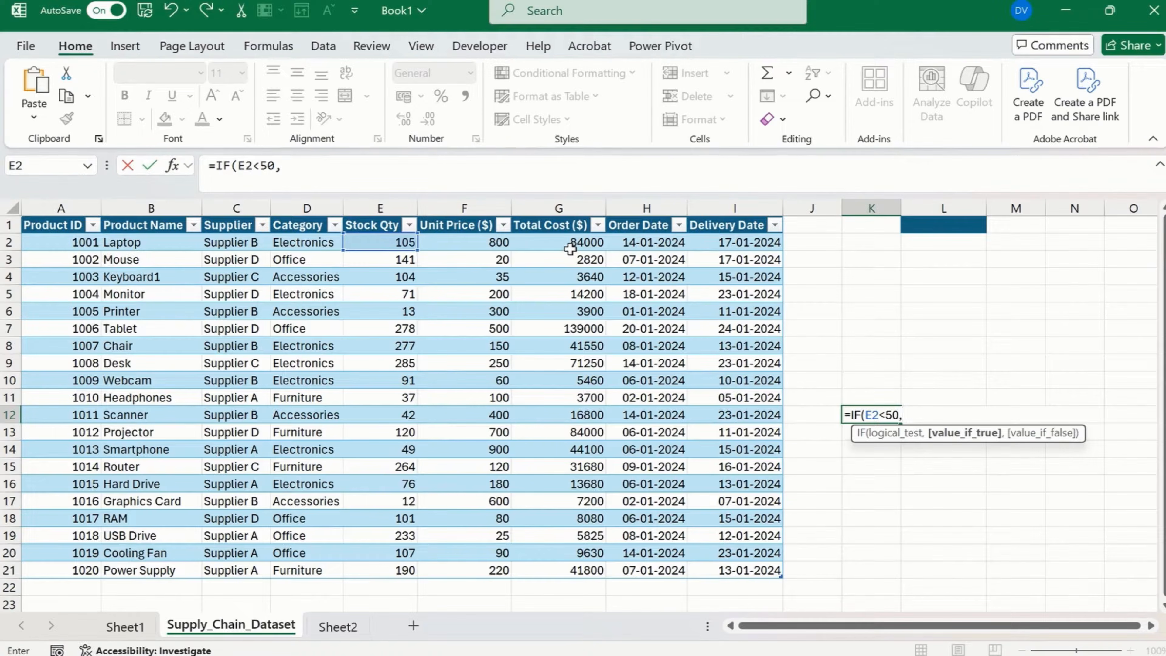
type("\"Reorder")
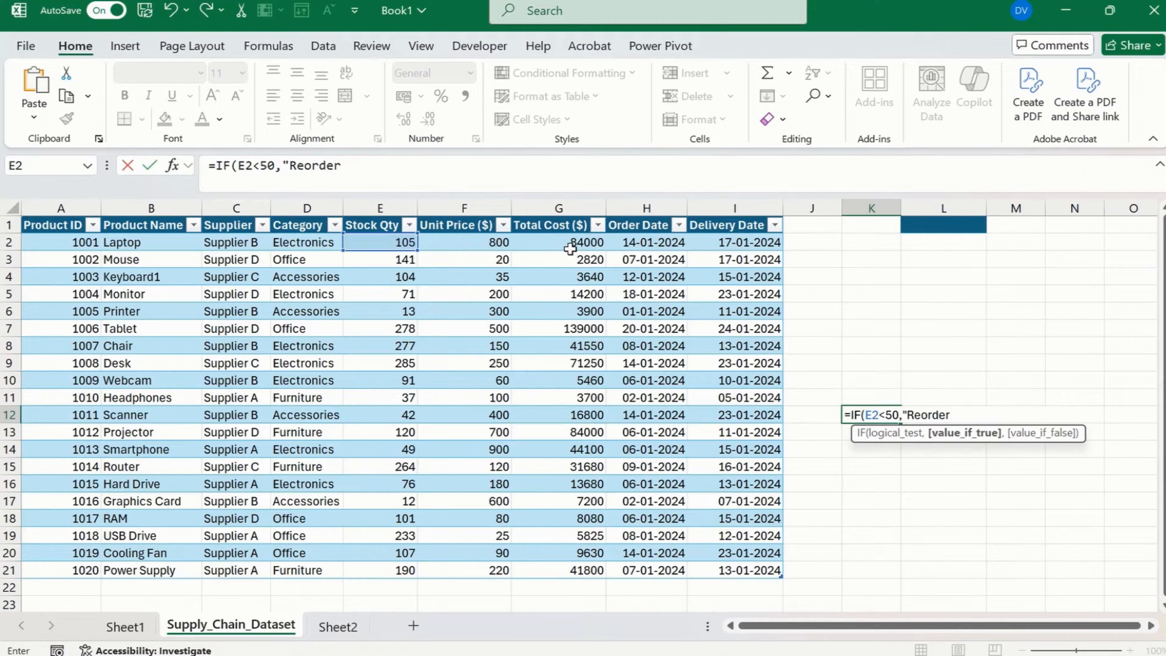
type(" Needed\"")
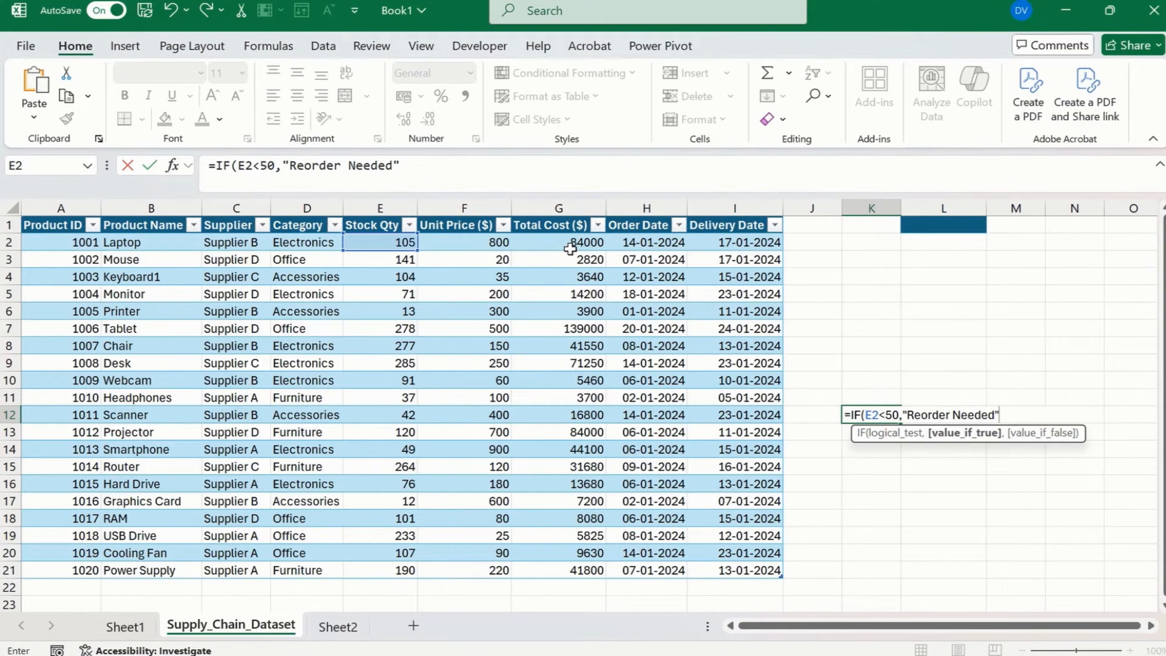
type(",")
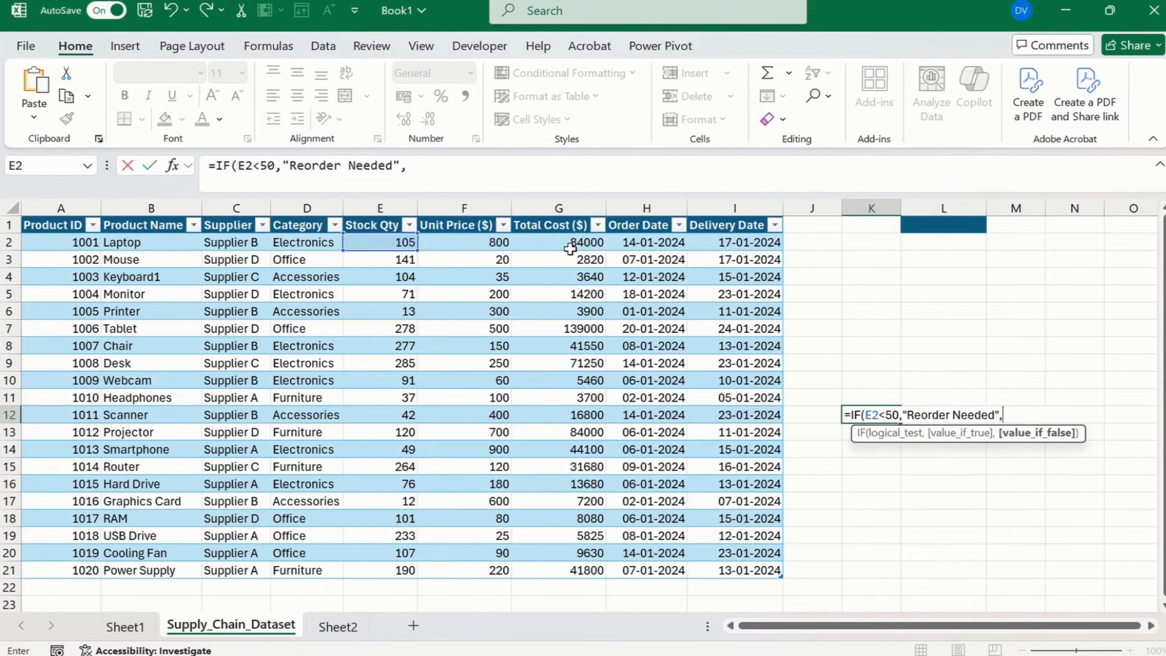
type("\"Sufficent")
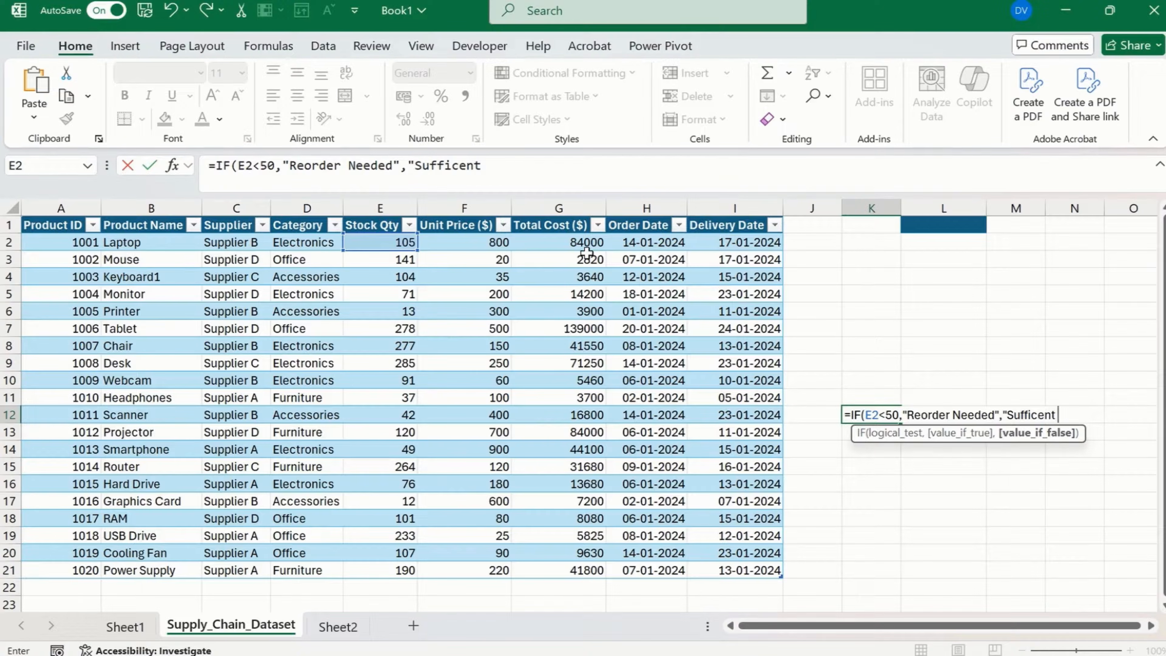
type(" Sot")
Set the IF formula's value if false to the text "Sufficent Stock" and complete the formula.
key("BackSpace")
type("tock\")")
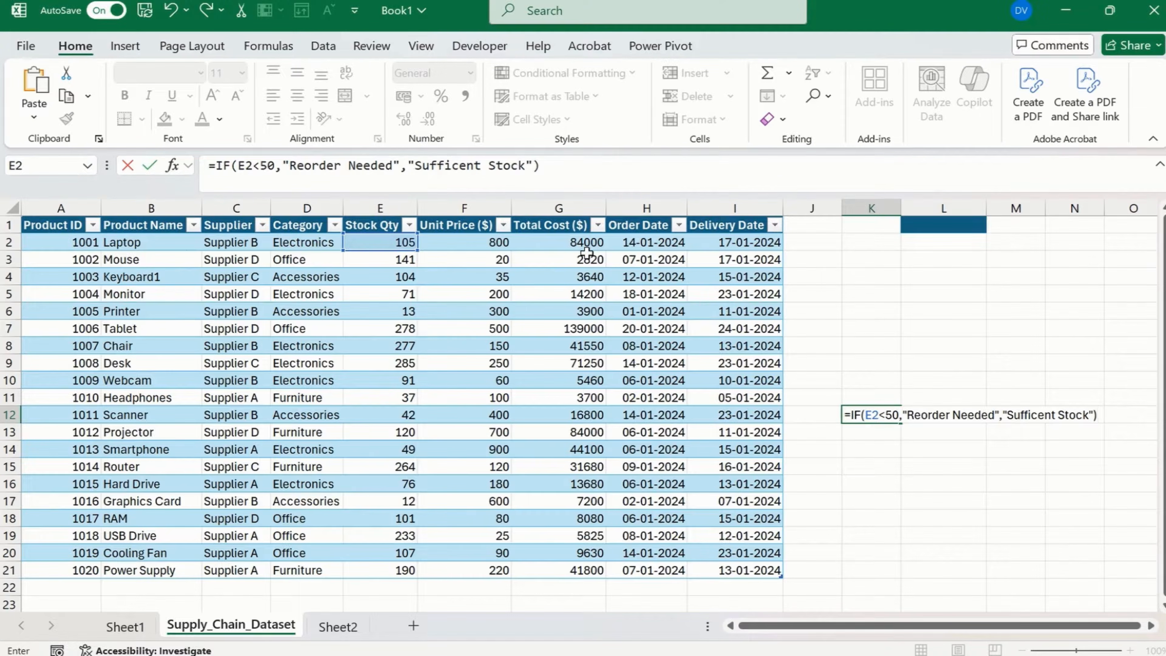
key("Return")
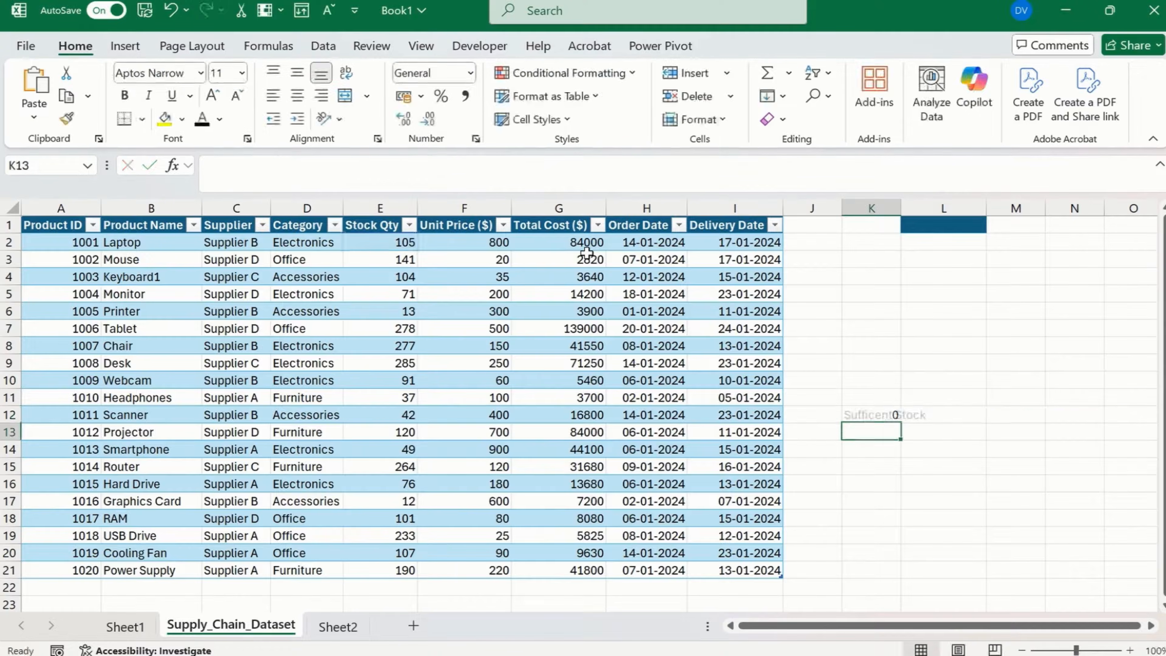
Move the IF formula from K12 to K2, keeping its reference to E2.
key("Up")
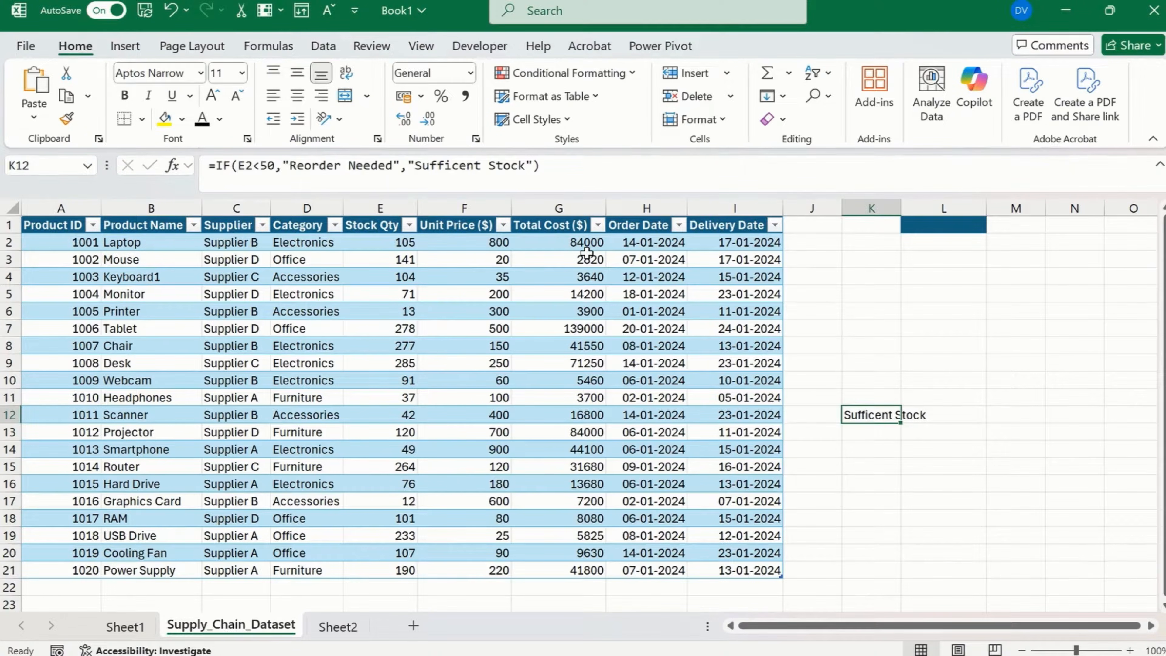
key("ctrl+c")
key("Up")
key("Up")
key("Up")
key("Up")
key("Up")
key("Up")
key("Up")
key("Up")
key("Up")
key("Up")
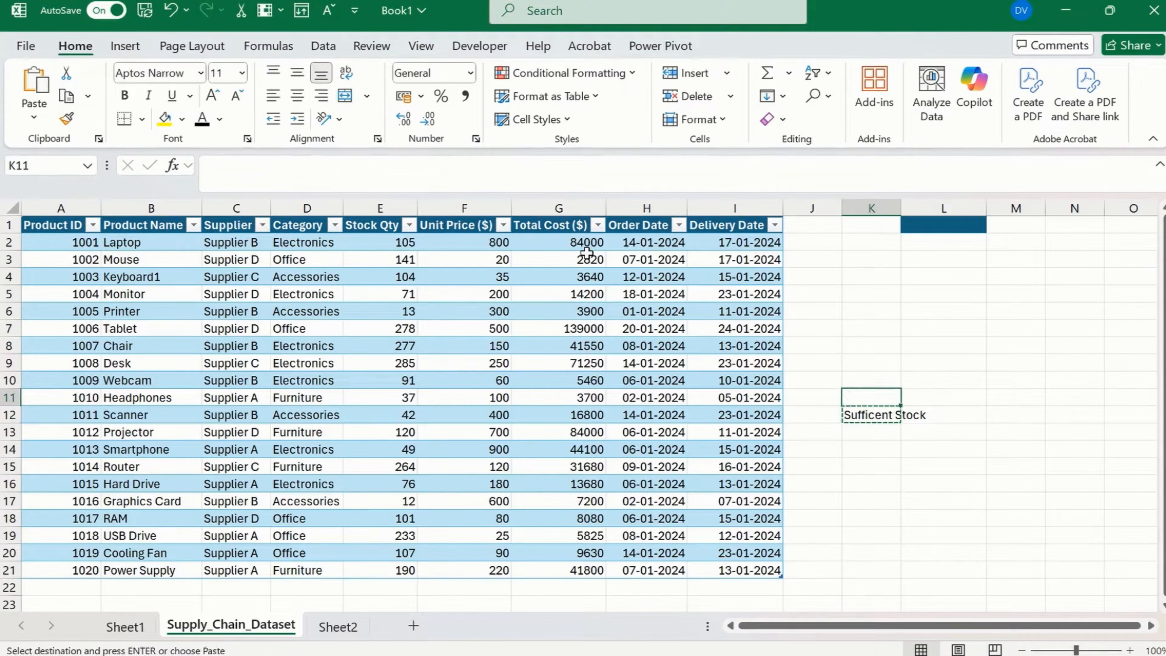
key("ctrl+v")
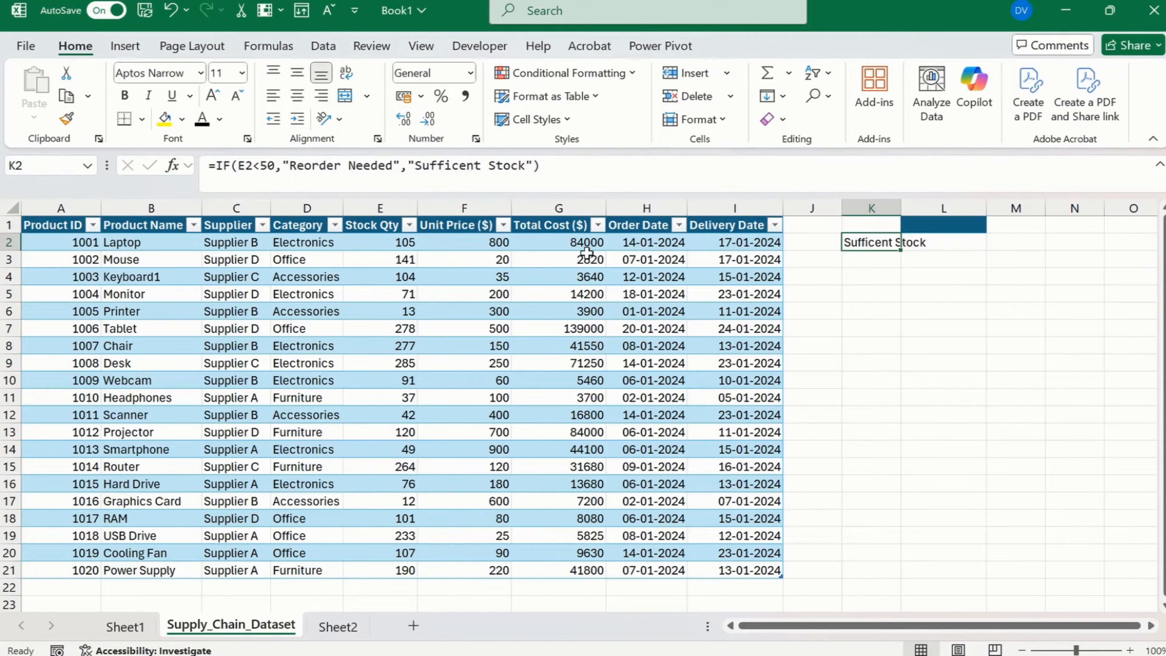
Fill the IF formula from K2 down to K21, the table's last row.
key("Down")
key("Left")
key("Left")
key("ctrl+Down")
key("Right")
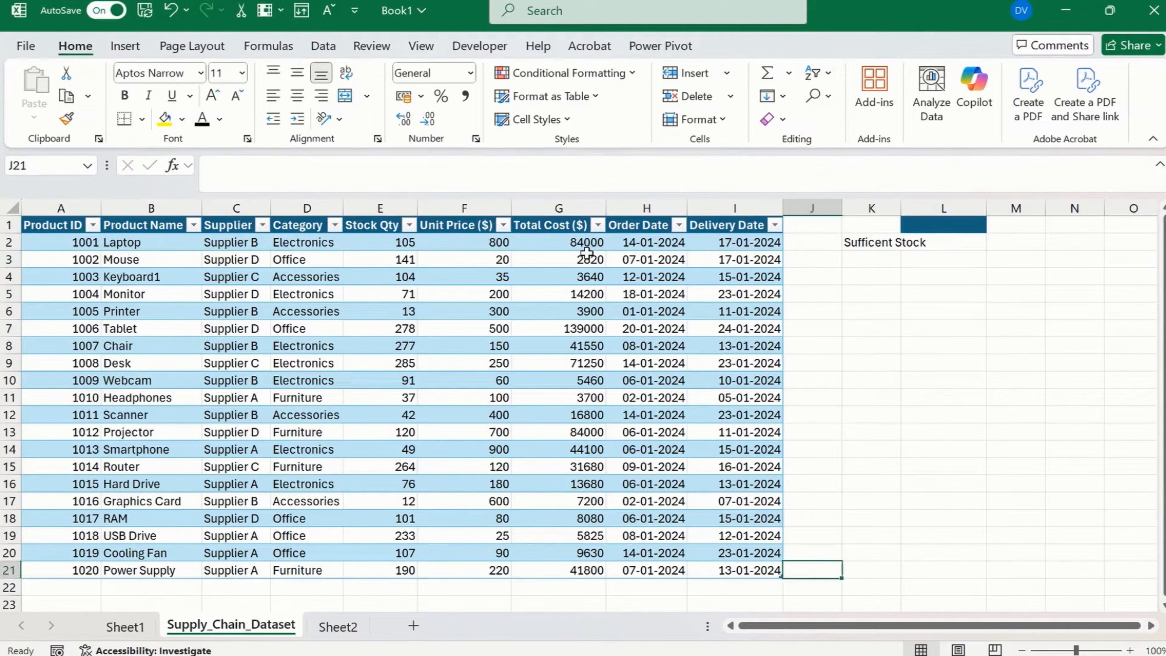
key("Right")
key("shift+Up")
key("shift+Up")
key("shift+Up")
key("shift+Up")
key("shift+Up")
key("shift+Up")
key("shift+Up")
key("shift+Up")
key("shift+Up")
key("shift+Up")
key("shift+Up")
key("shift+Up")
key("shift+Up")
key("shift+Up")
key("shift+Up")
key("shift+Up")
key("shift+Up")
key("shift+Up")
key("shift+Up")
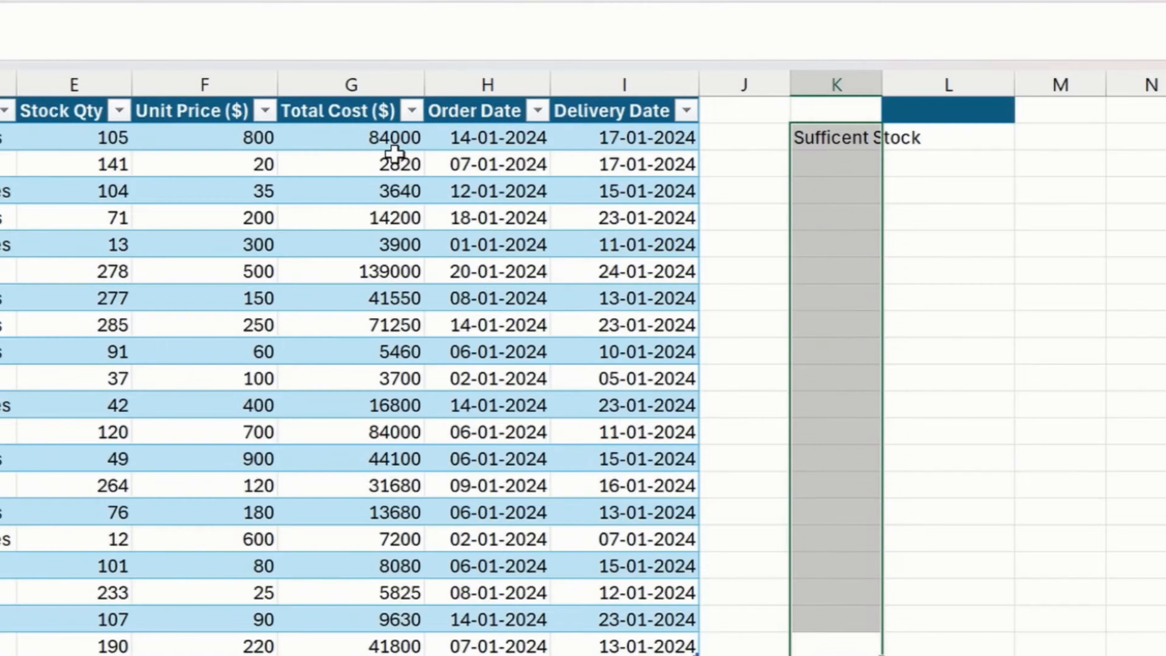
key("ctrl+d")
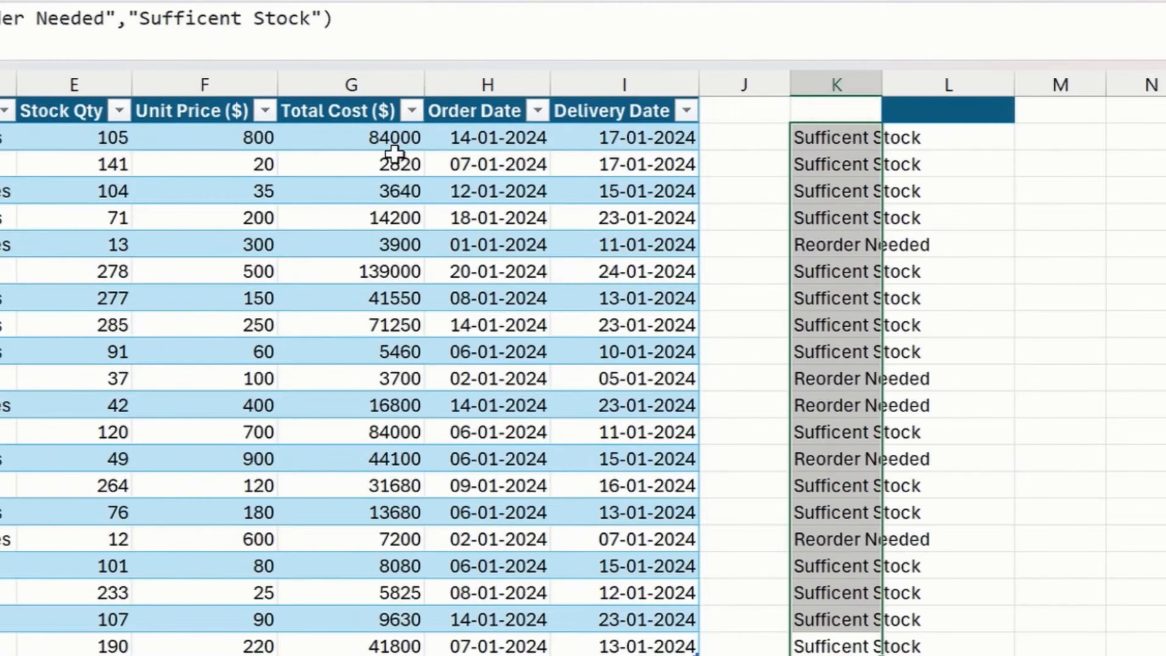
Delete column L, which contains the leftover blue header cell.
right_click(951, 85)
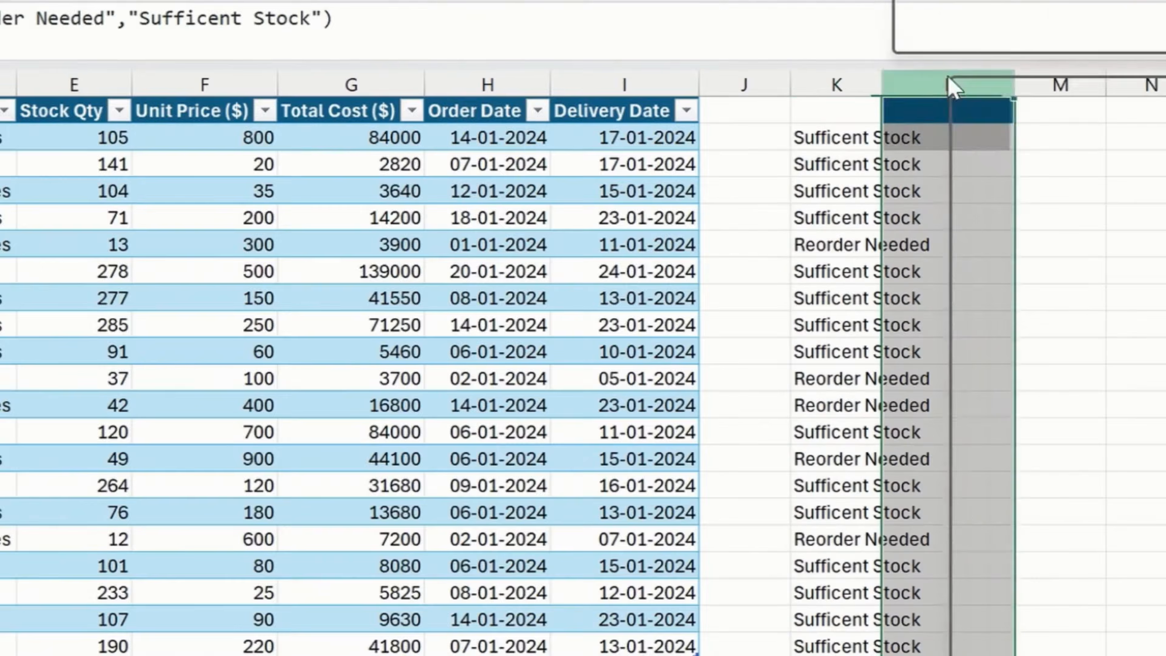
left_click(1037, 442)
left_click(932, 242)
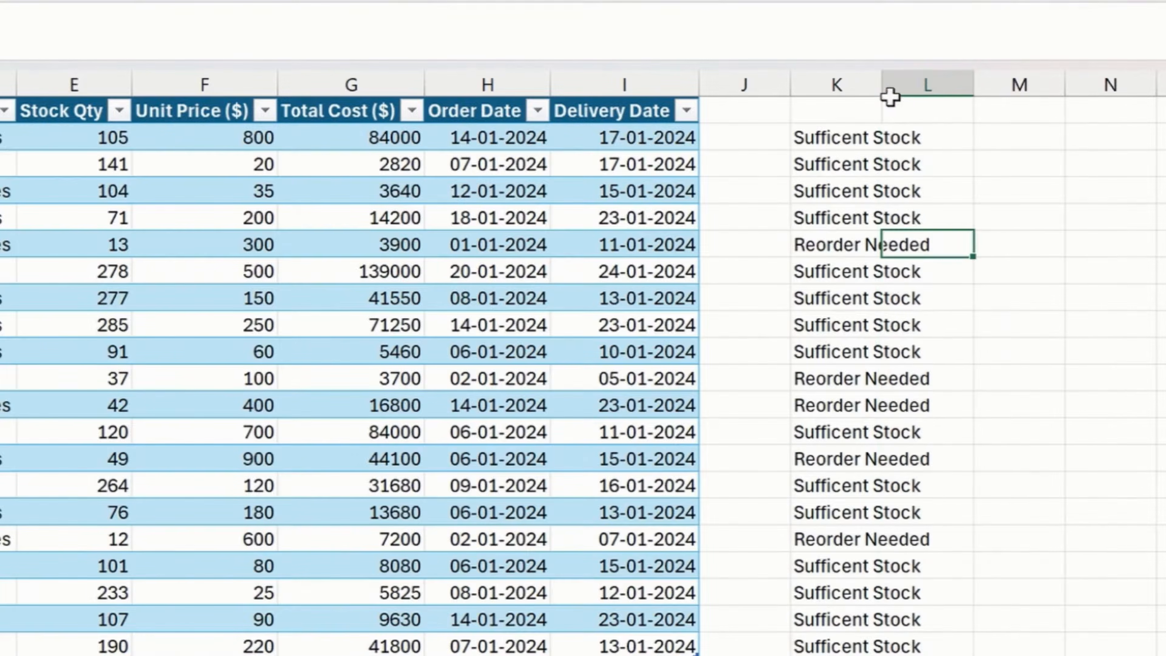
Autofit column K to its stock status text and select row 6 to check the Printer entry.
double_click(889, 87)
left_click(868, 138)
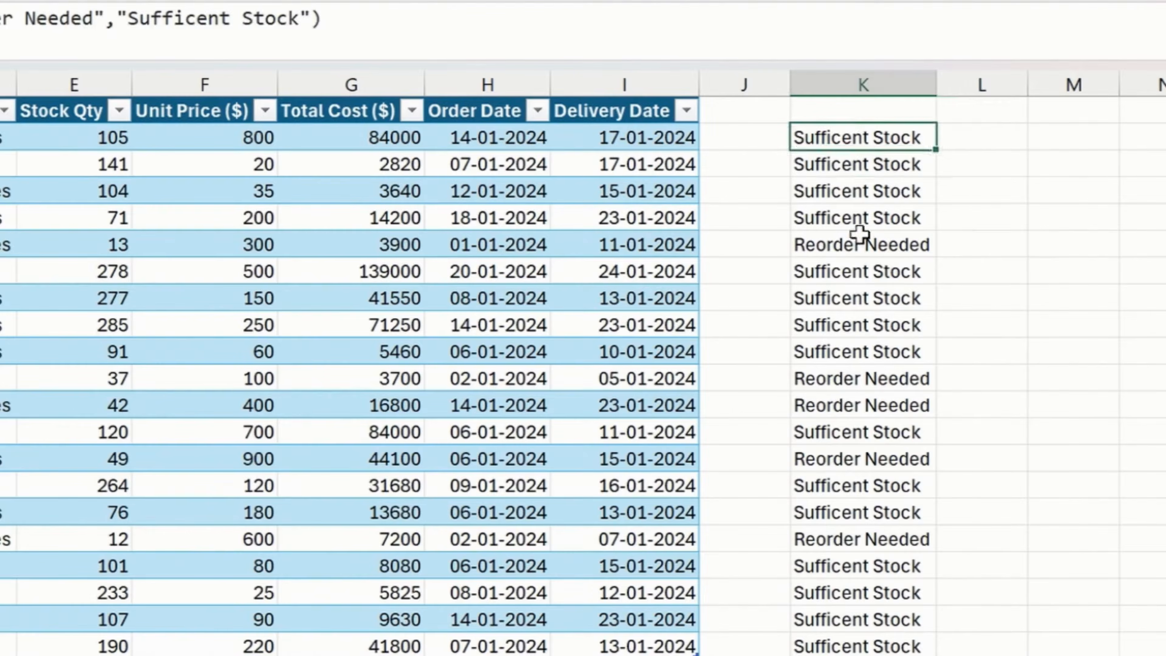
left_click(858, 245)
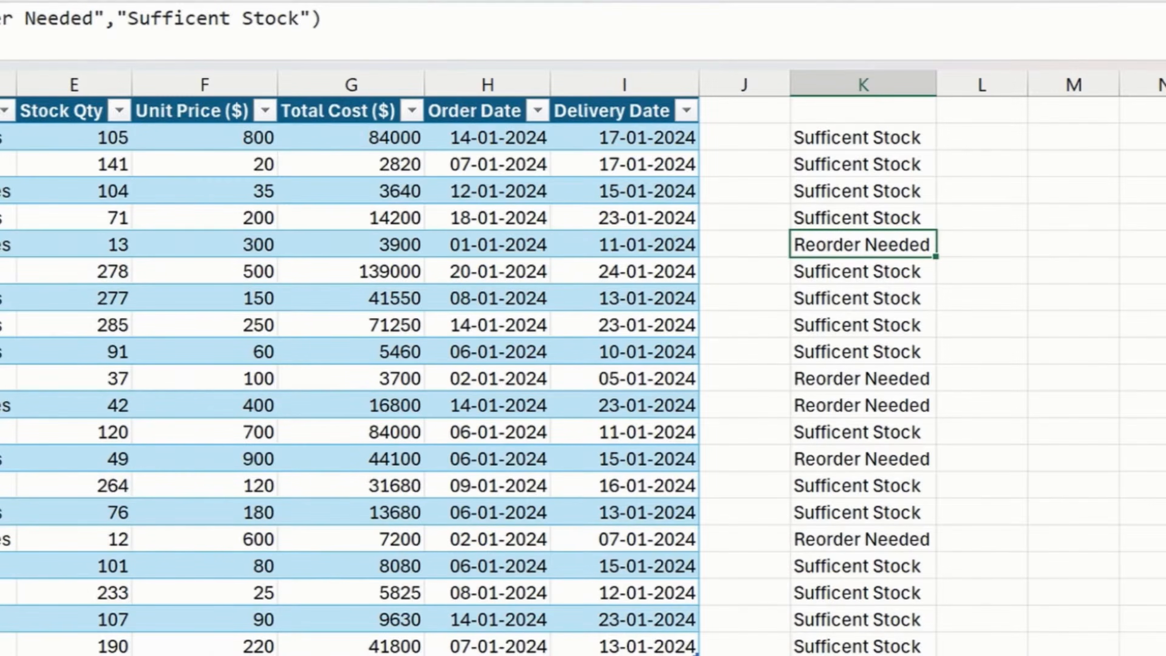
left_click(9, 311)
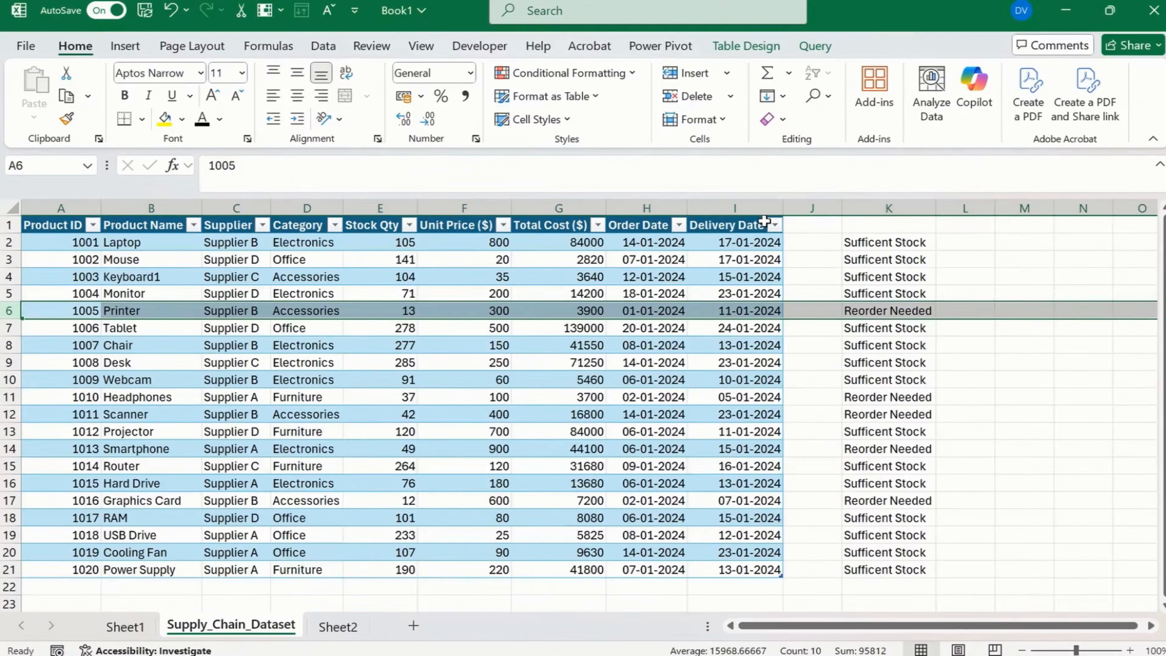
Add the header STATUS in cell K1 above the stock status results.
left_click(877, 227)
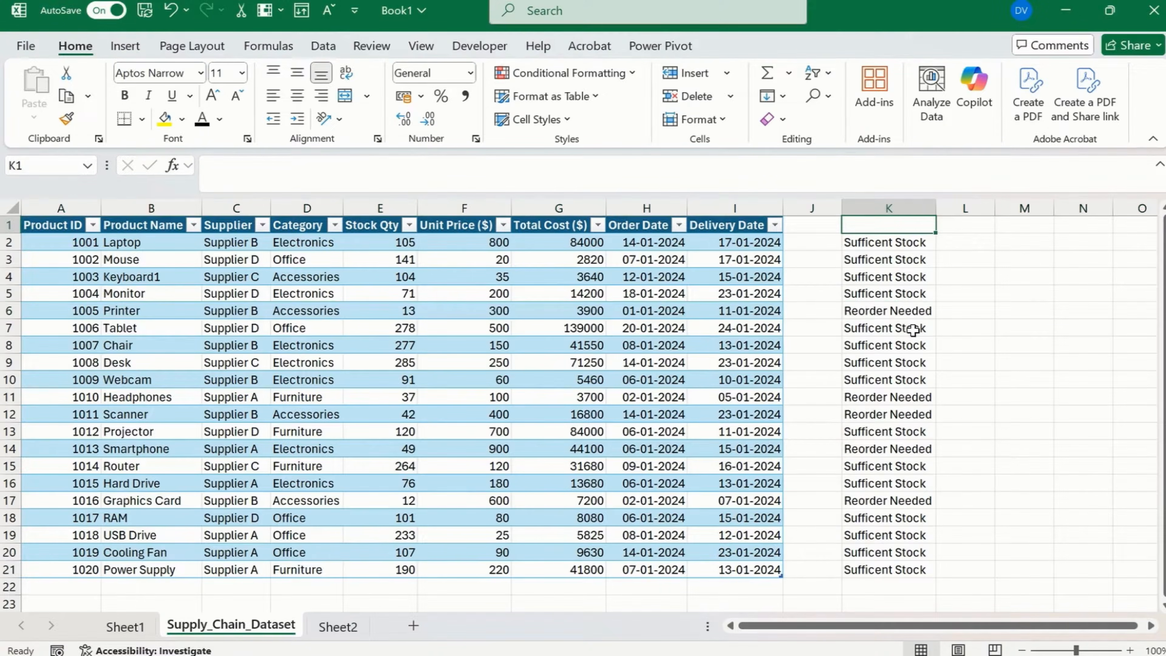
type("STtaus")
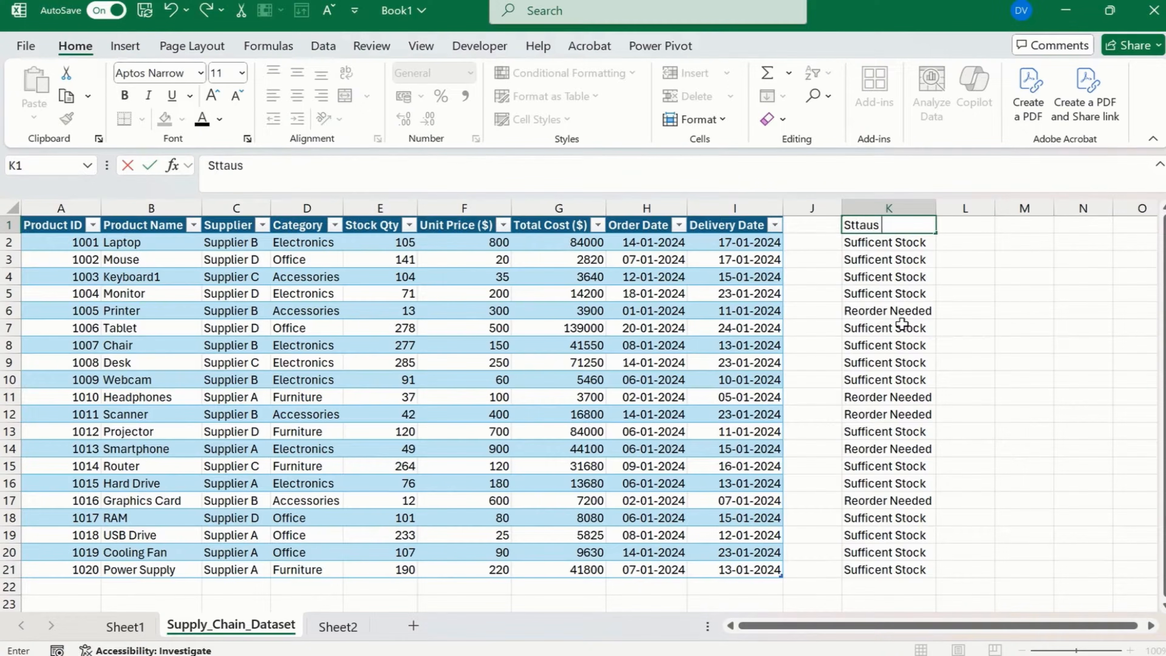
key("BackSpace")
key("BackSpace")
key("BackSpace")
type("TAT")
key("Return")
key("Up")
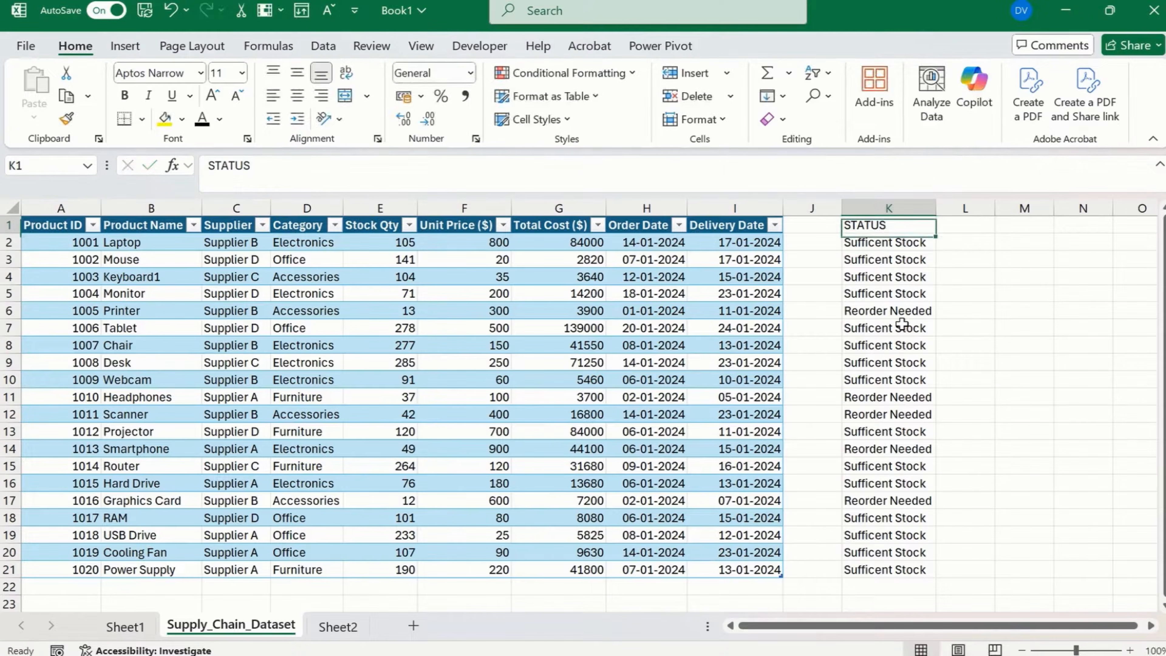
left_click(9, 225)
key("alt+d")
key("f")
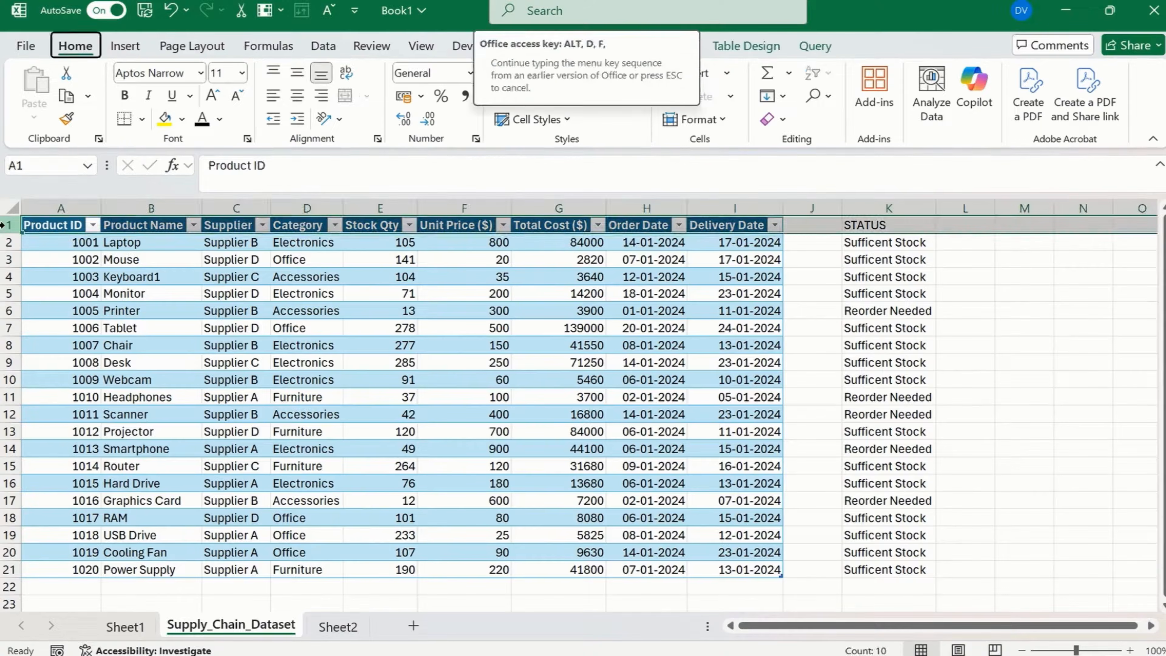
key("Escape")
type("f")
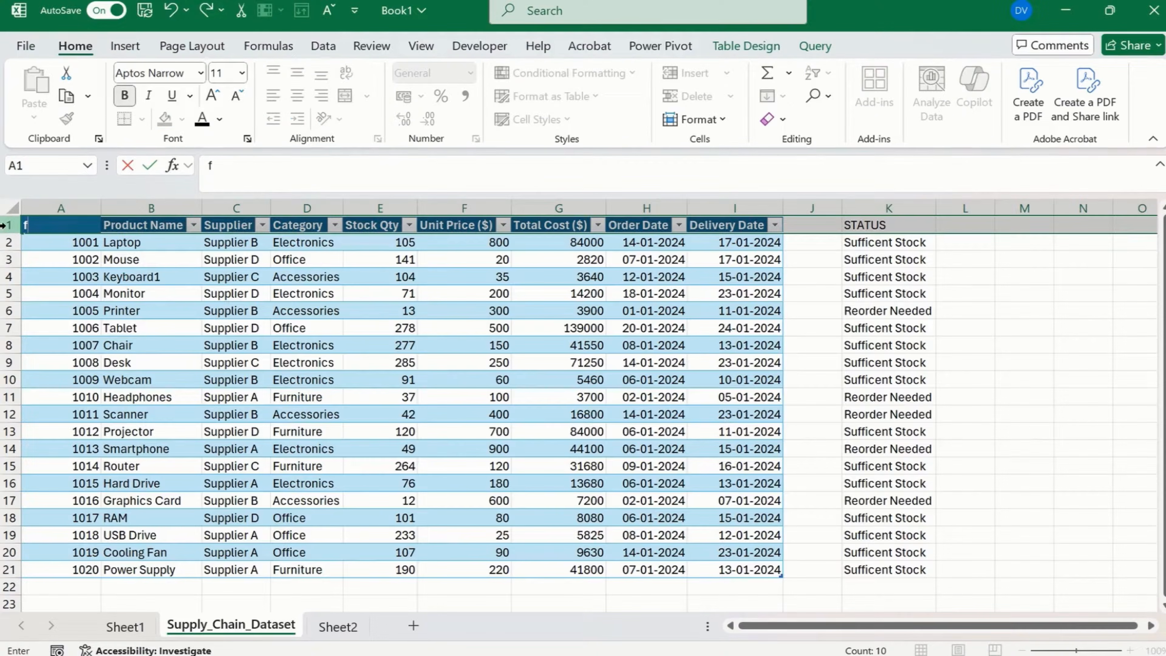
key("Escape")
key("alt+d")
key("f")
key("Escape")
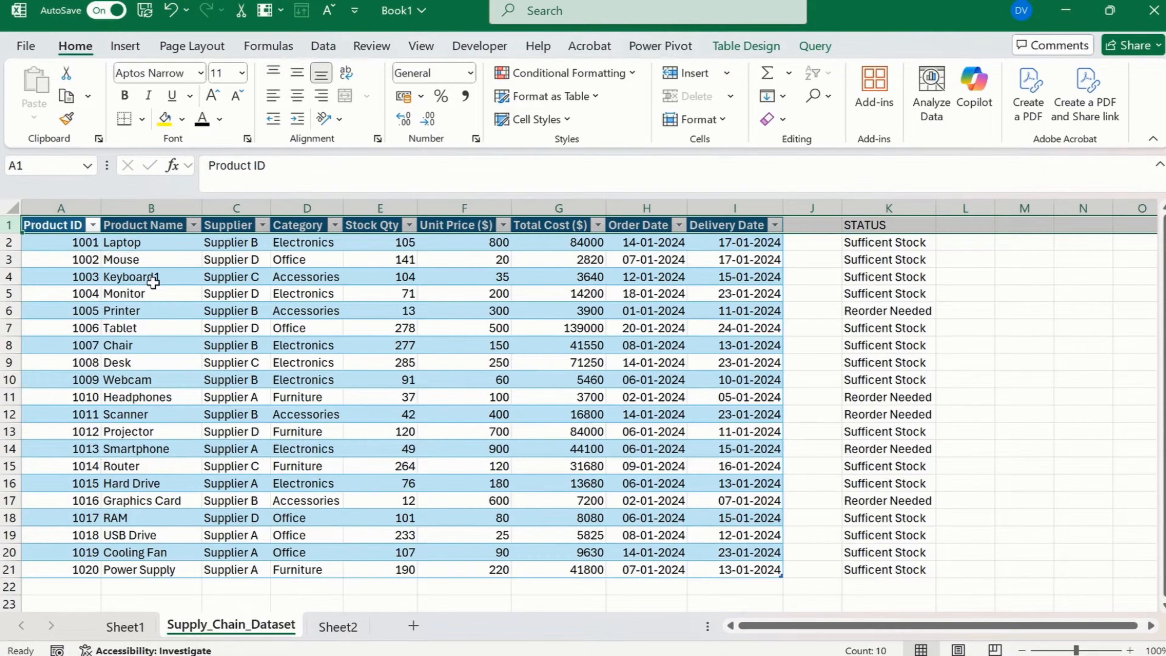
left_click(376, 327)
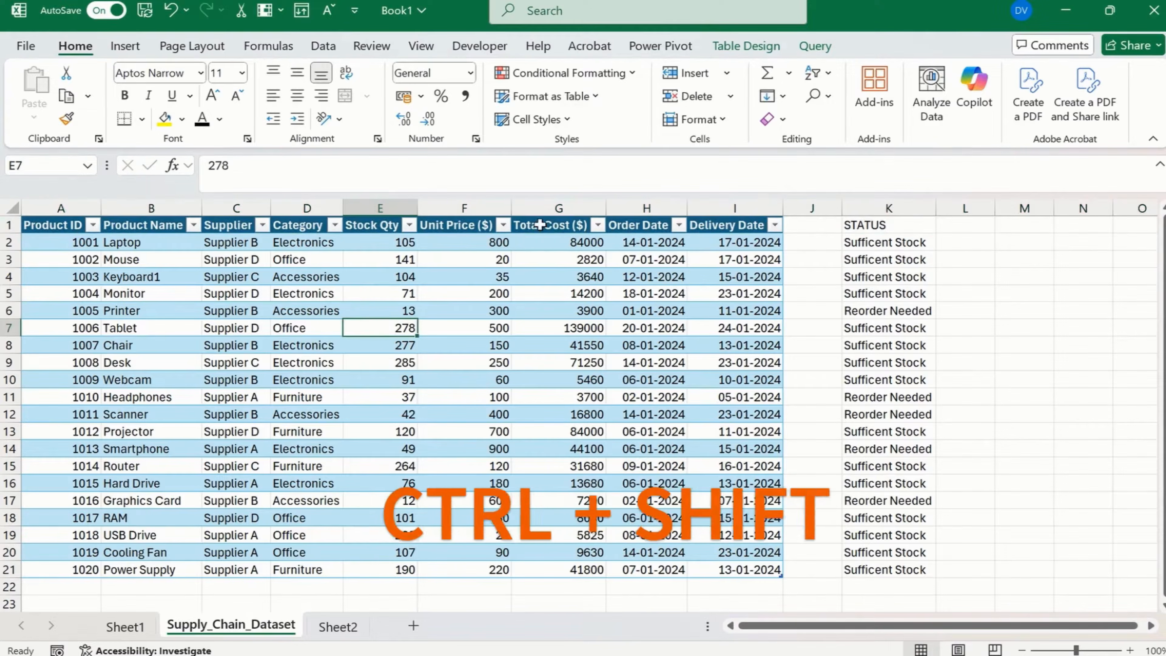
left_click(539, 224)
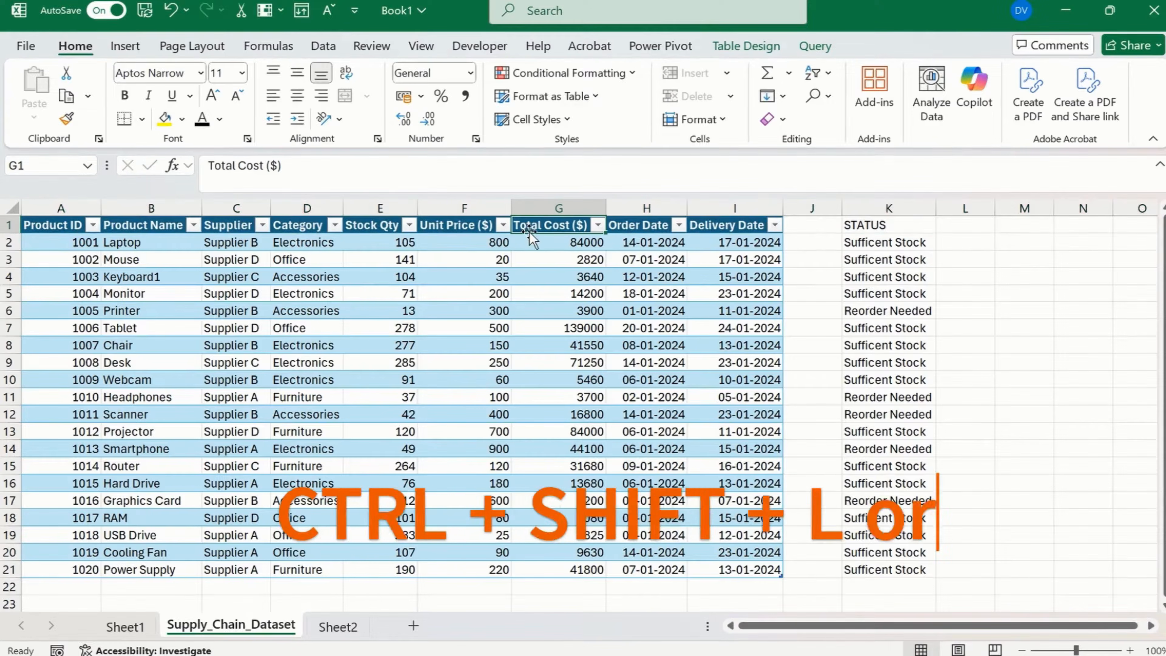
Switch the table's header filters off and back on.
left_click(282, 48)
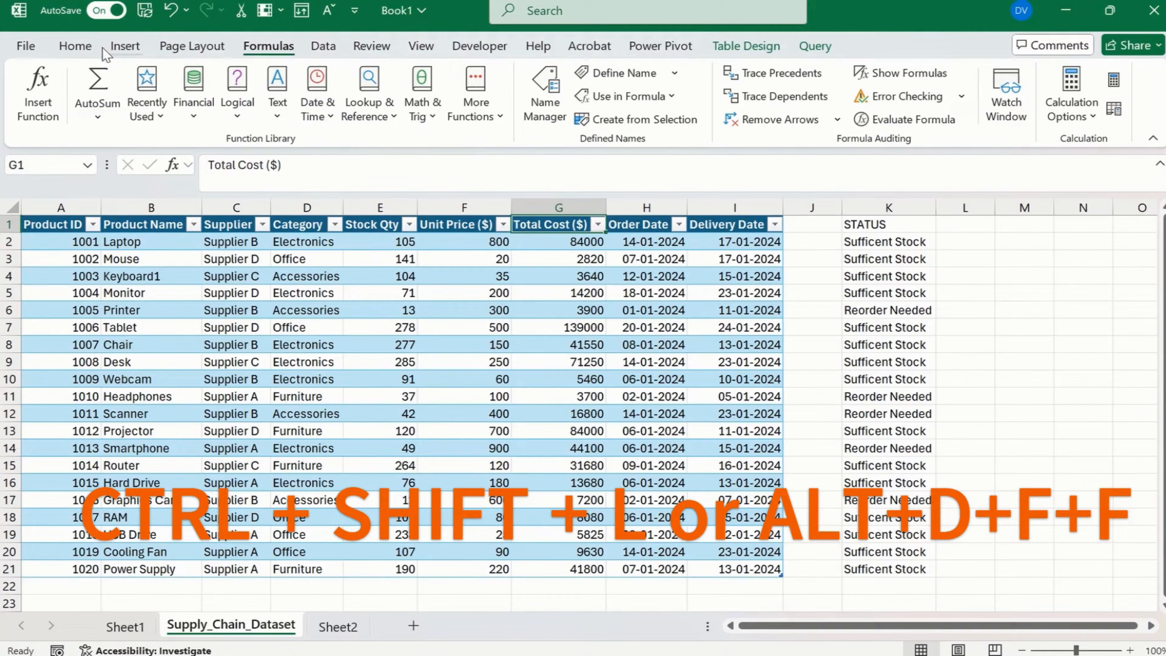
left_click(75, 46)
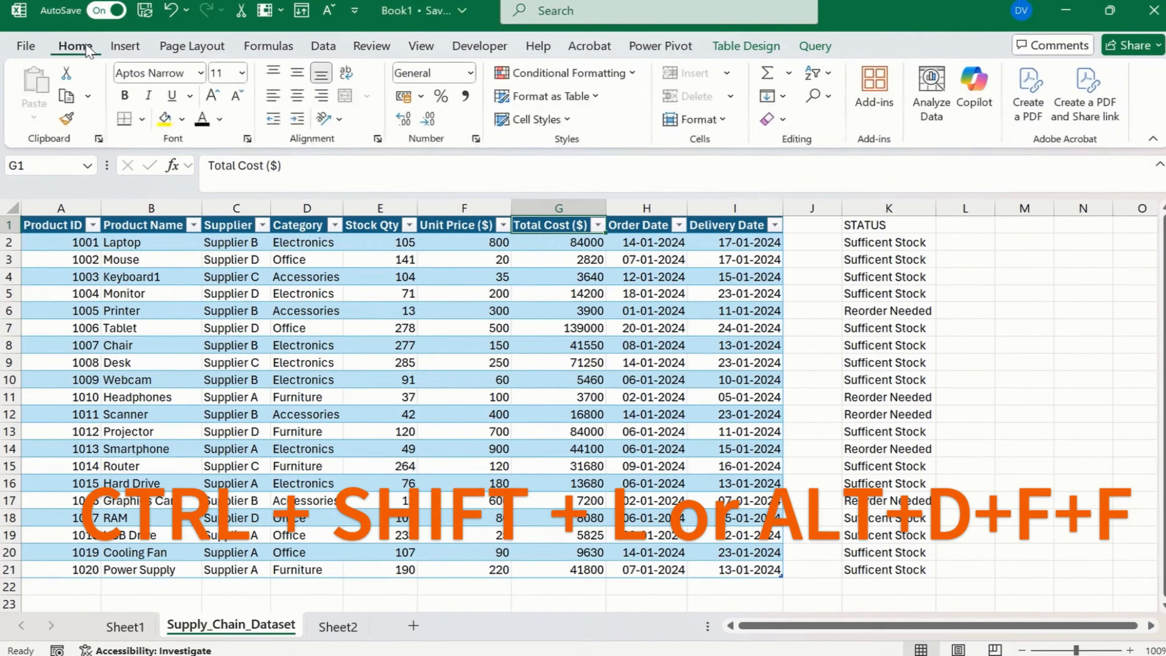
left_click(817, 74)
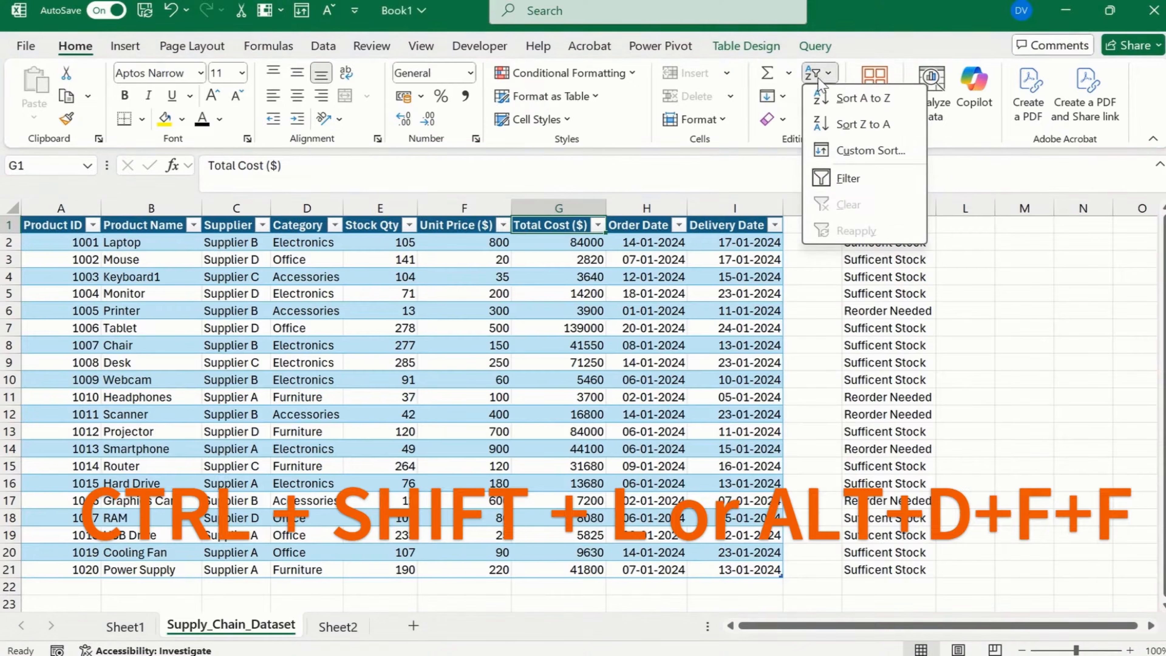
left_click(869, 176)
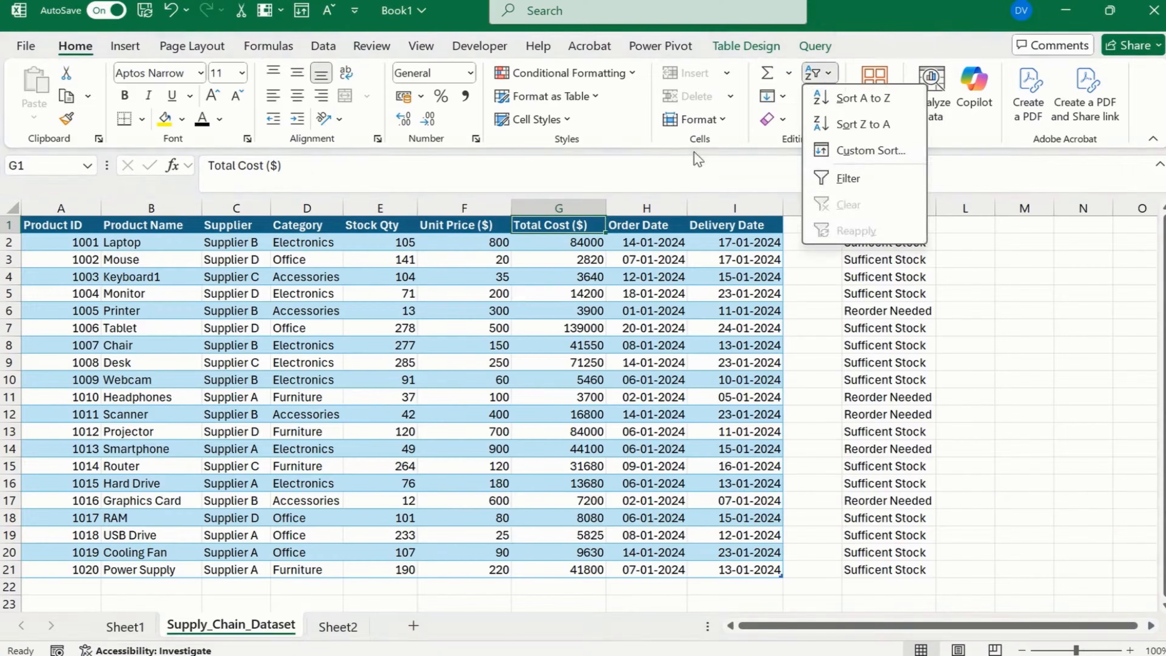
left_click(846, 179)
left_click_drag(867, 230, 53, 224)
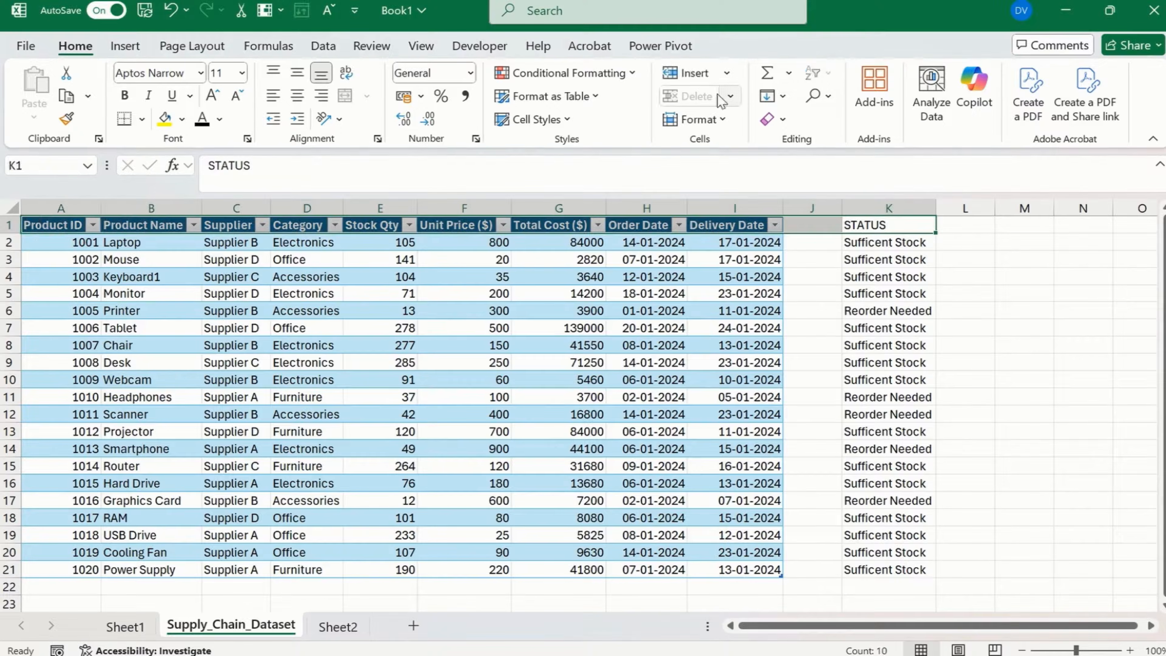
left_click(905, 243)
Turn off the table's header filters and apply a filter to the STATUS header in K1 instead.
left_click(744, 225)
left_click(818, 72)
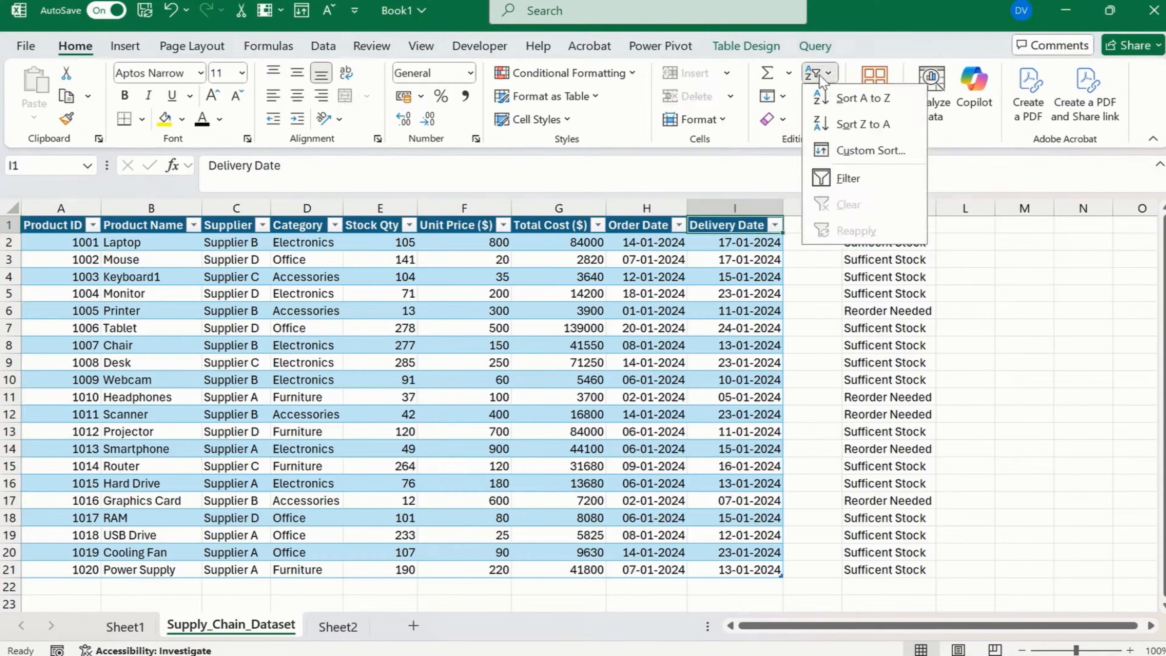
left_click(880, 173)
left_click(883, 258)
left_click(885, 226)
key("alt+d")
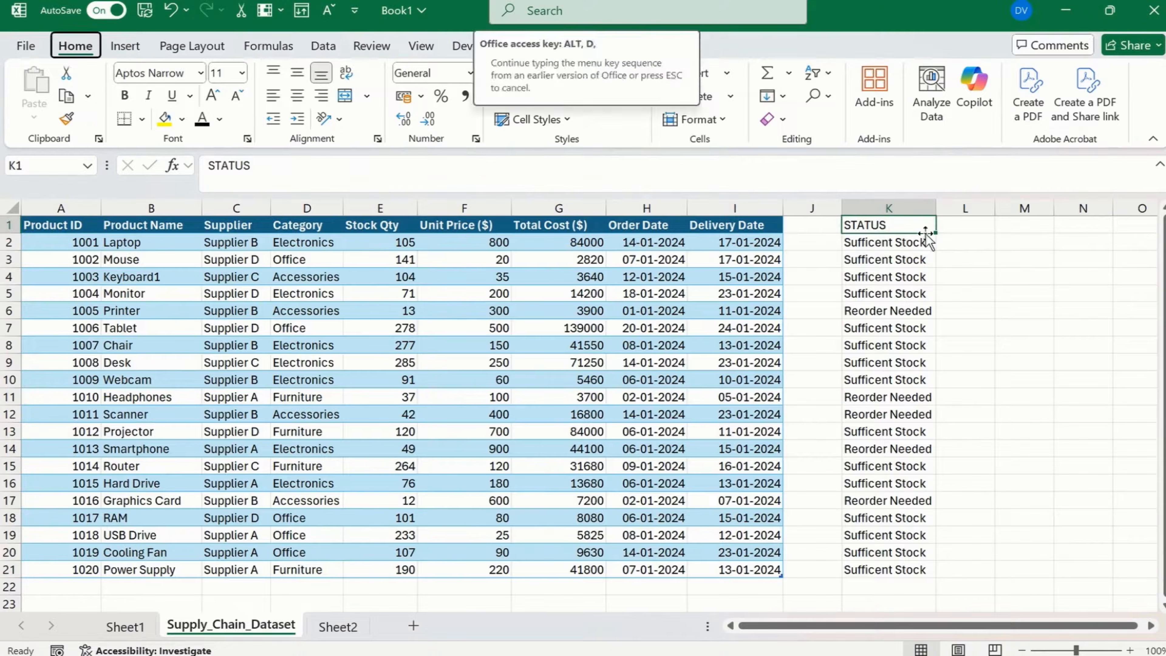
key("f")
key("f")
Filter the STATUS column to only Reorder Needed and check the stock quantities of those products.
left_click(927, 225)
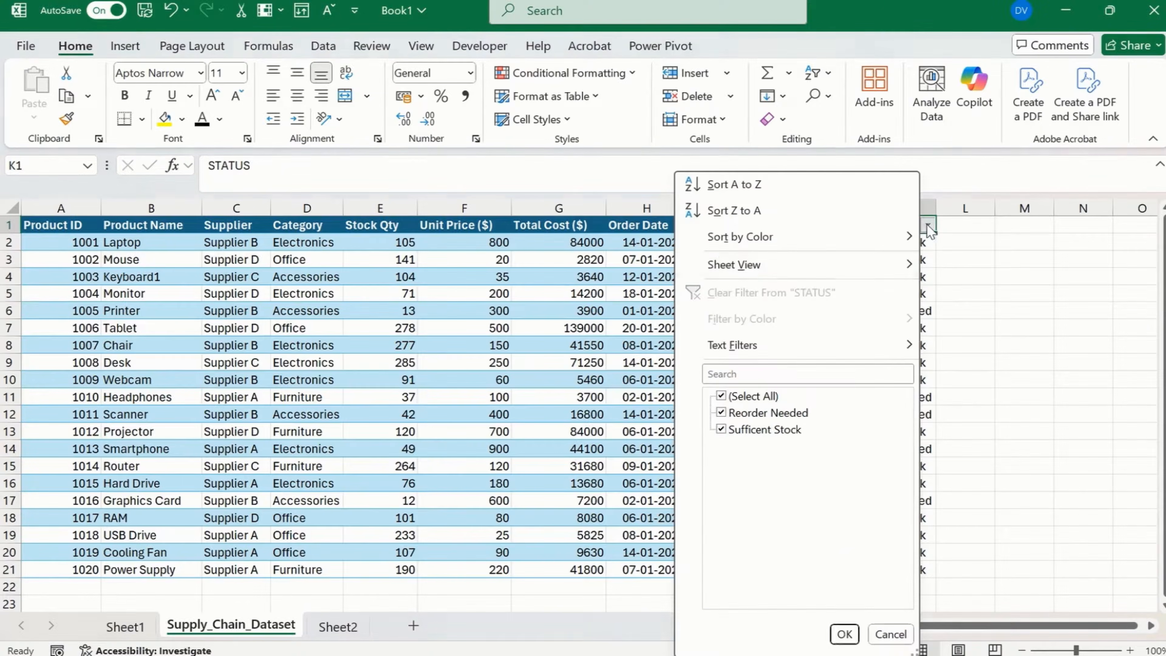
left_click(759, 430)
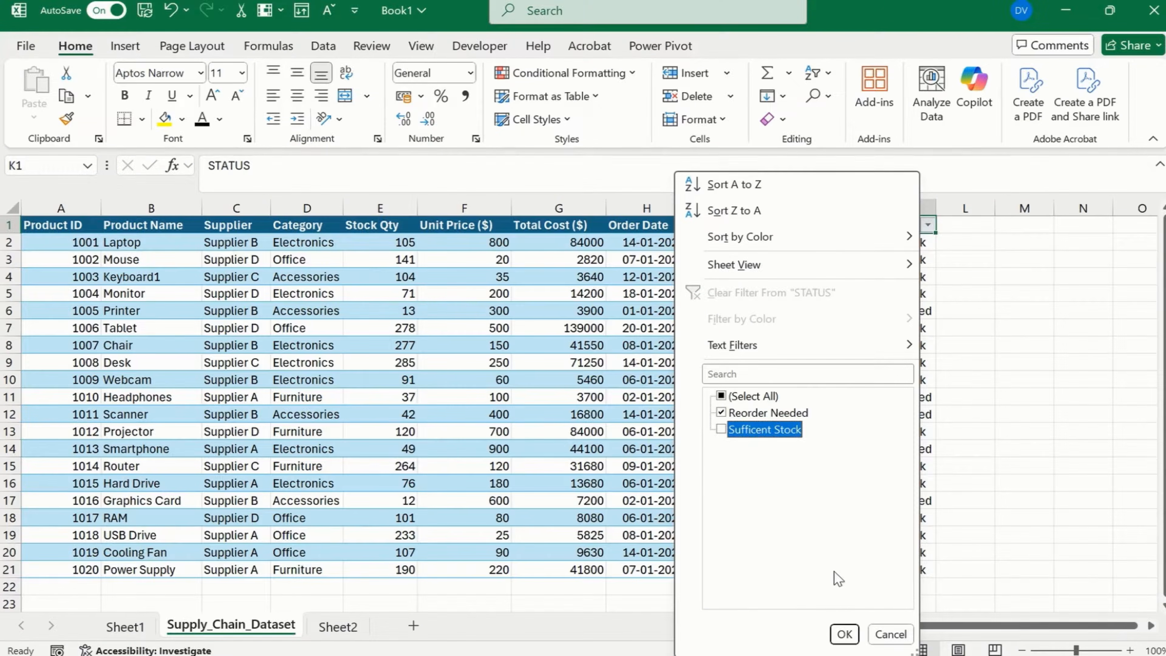
left_click(844, 633)
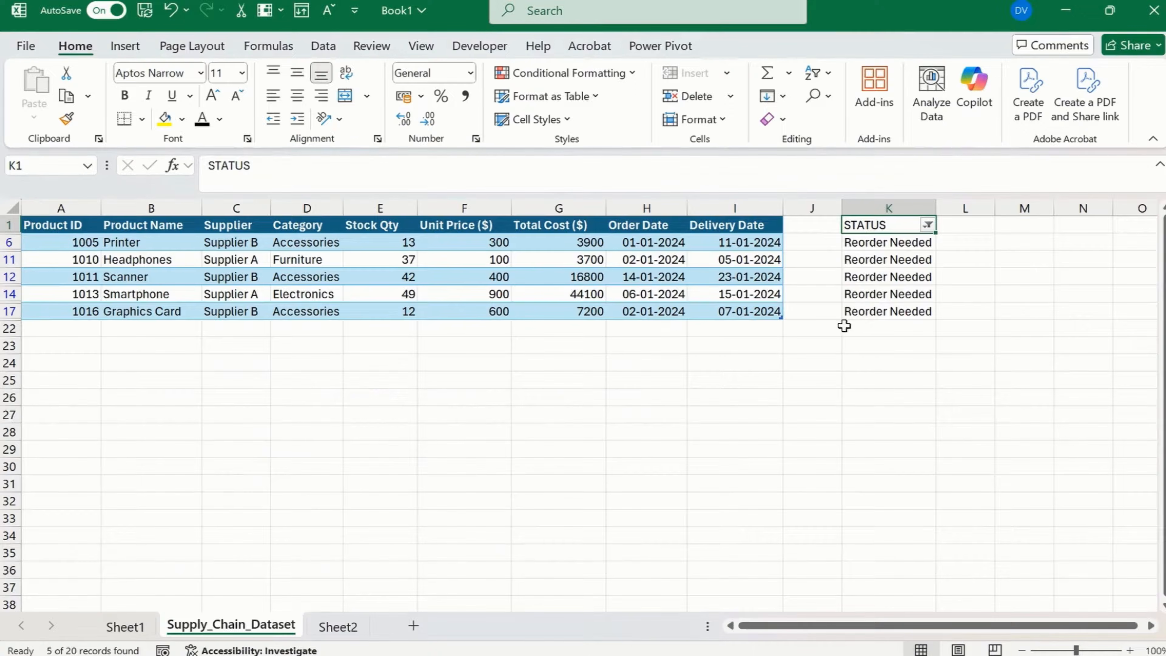
left_click(396, 249)
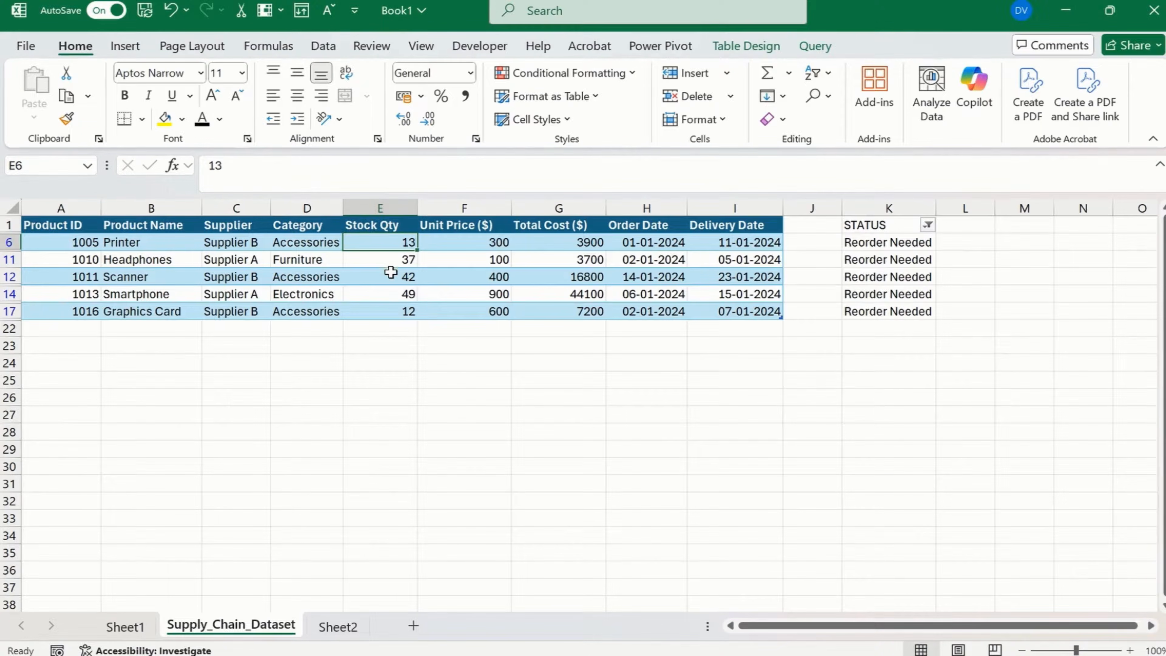
Select all values in the STATUS filter again so every product is listed.
left_click(928, 224)
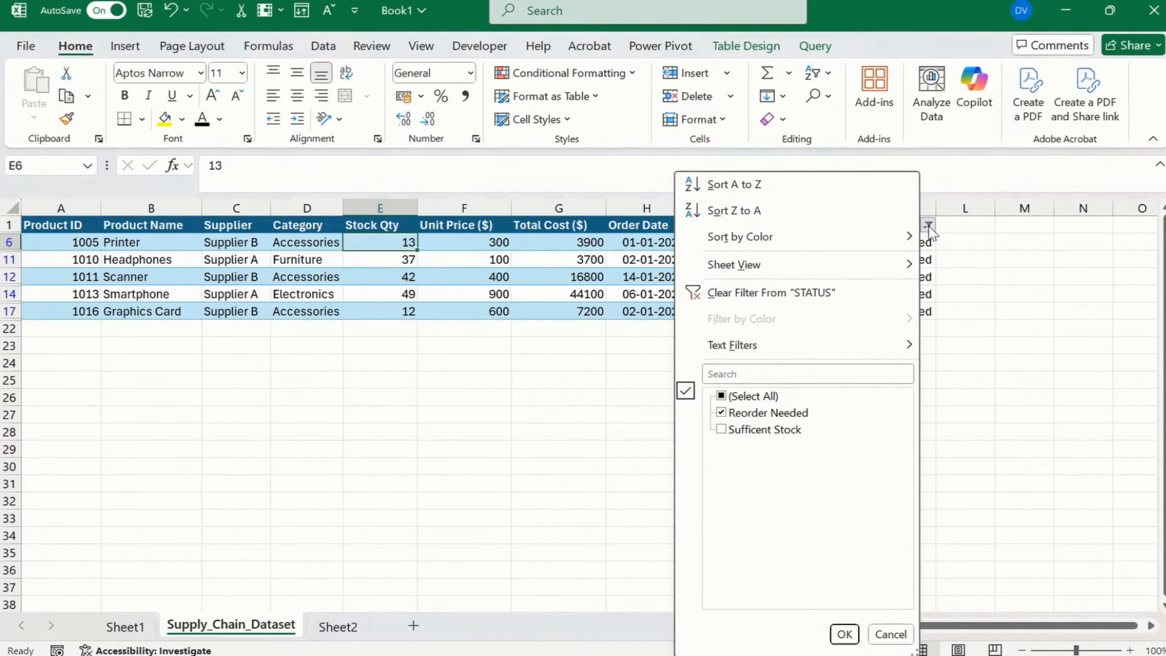
left_click(734, 396)
left_click(845, 633)
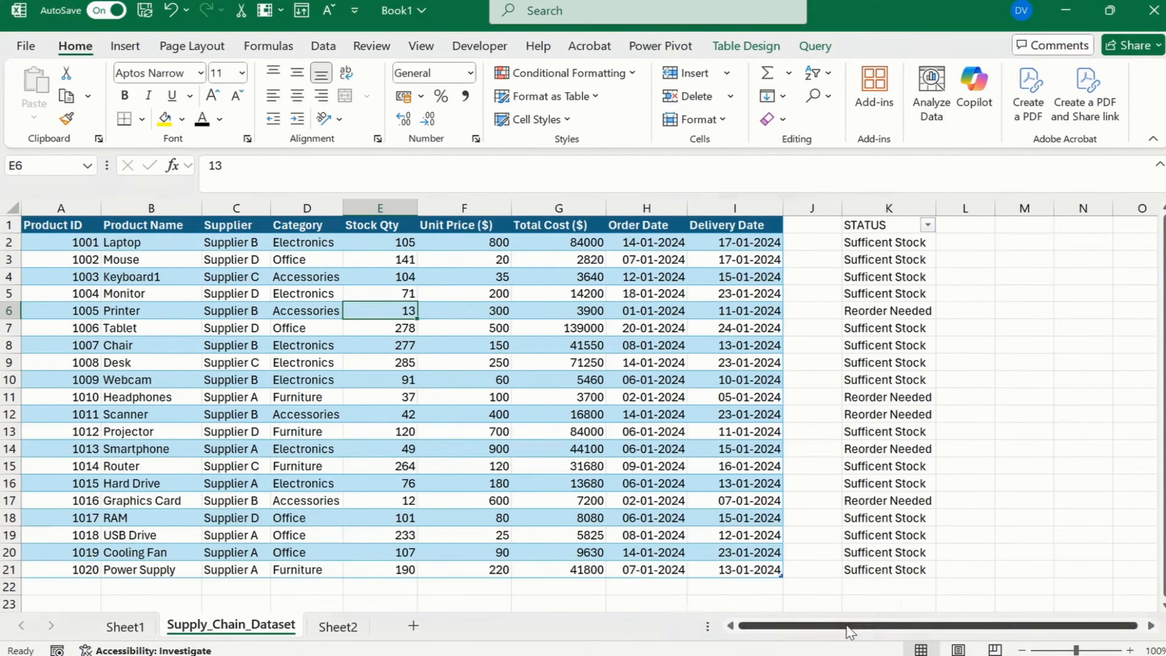
left_click(895, 271)
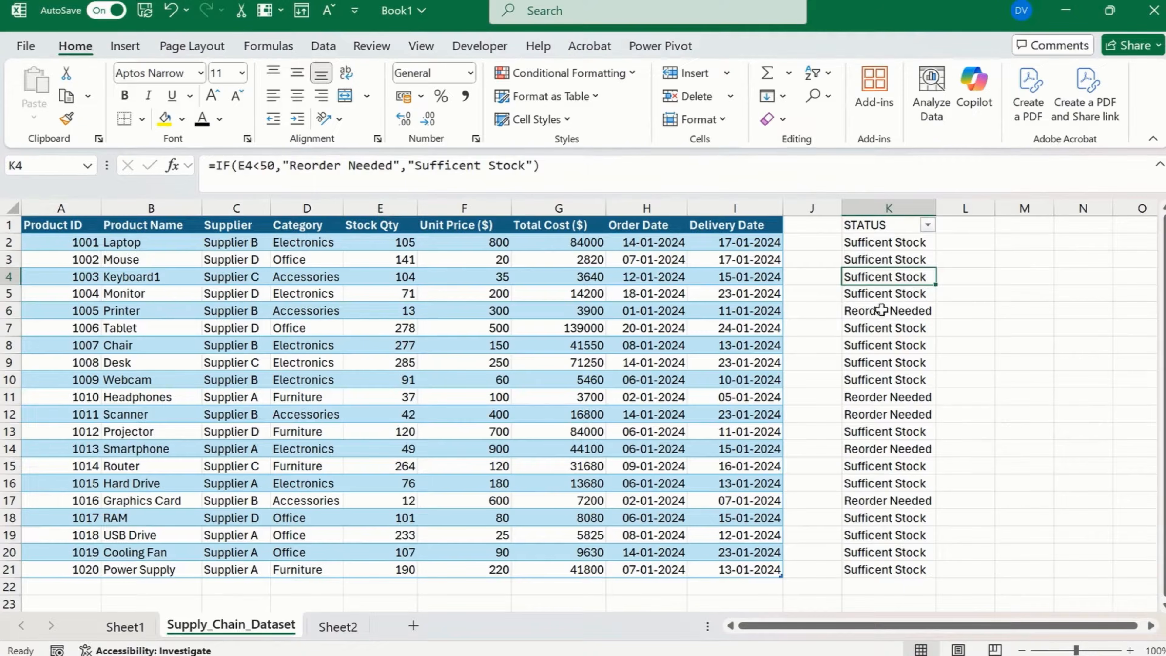
left_click(968, 313)
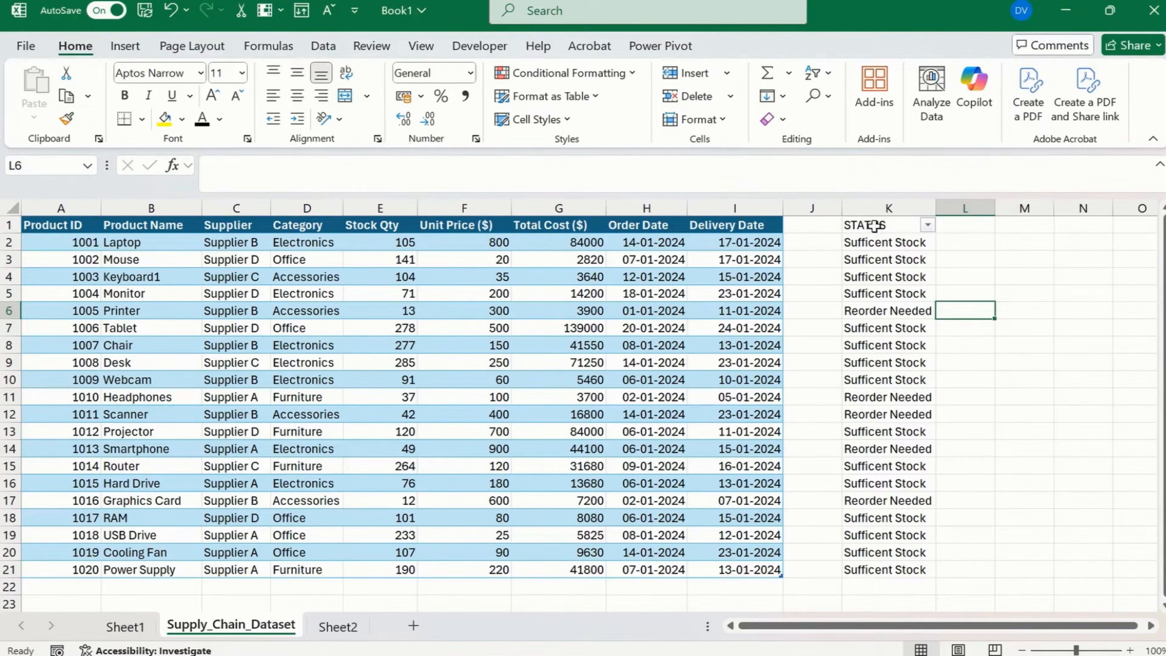
Start a new conditional formatting rule for K1:K21 using the rule type Format only cells that contain.
left_click(885, 225)
key("ctrl+space")
left_click(874, 298)
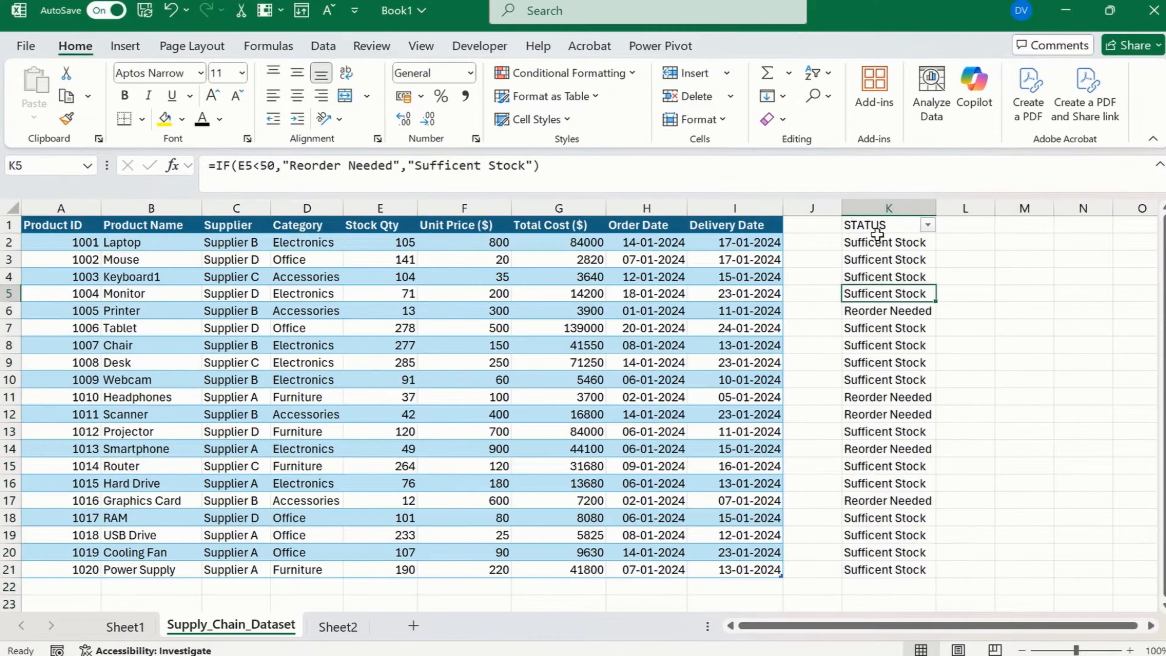
left_click(886, 226)
left_click_drag(886, 226, 896, 570)
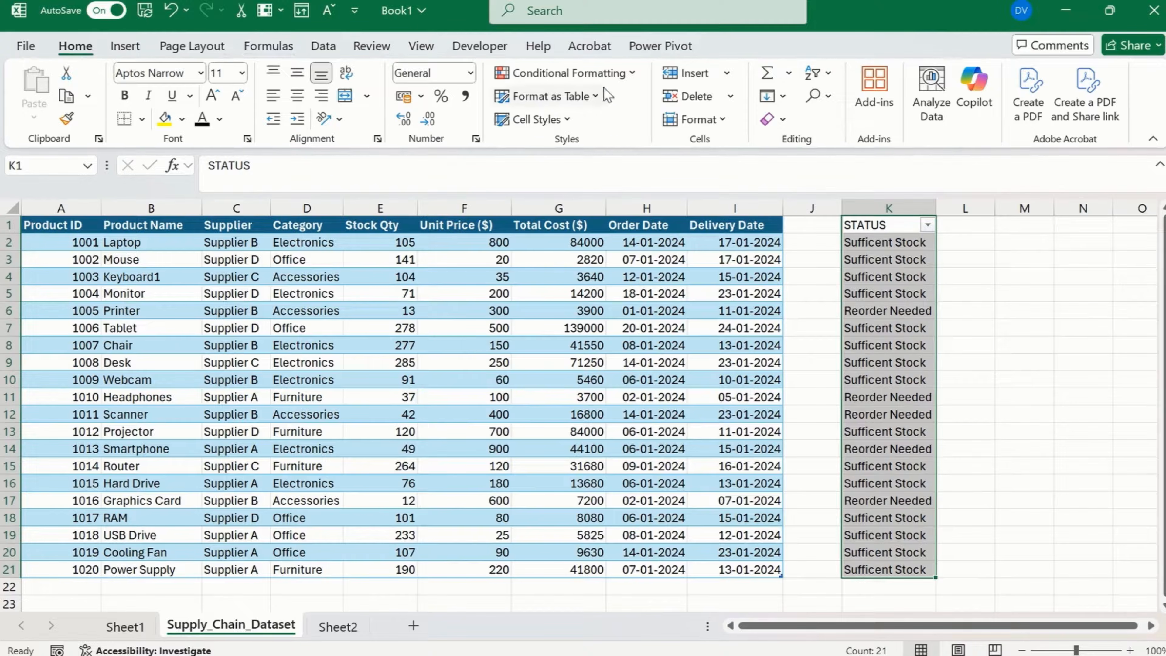
left_click(609, 78)
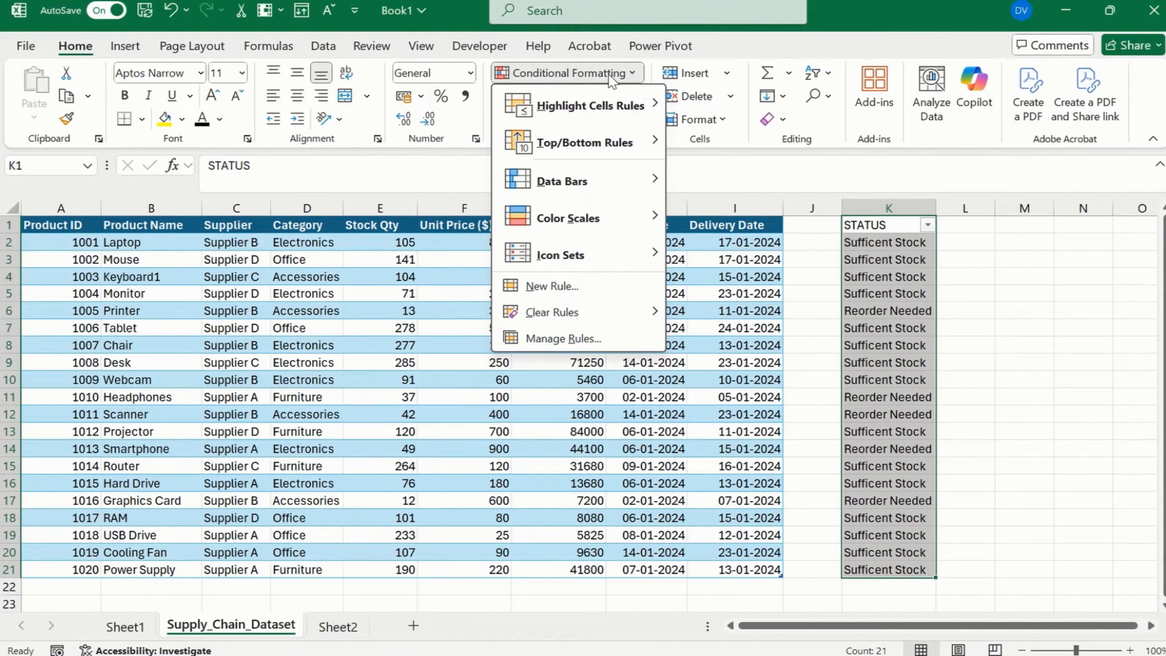
left_click(568, 287)
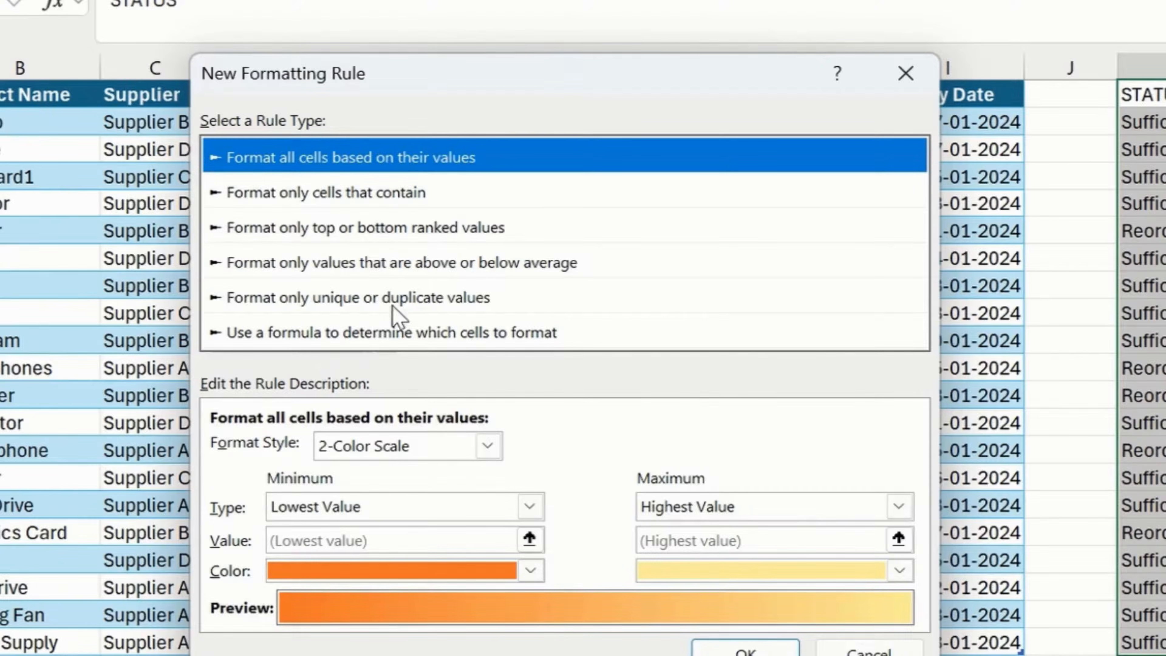
left_click(386, 353)
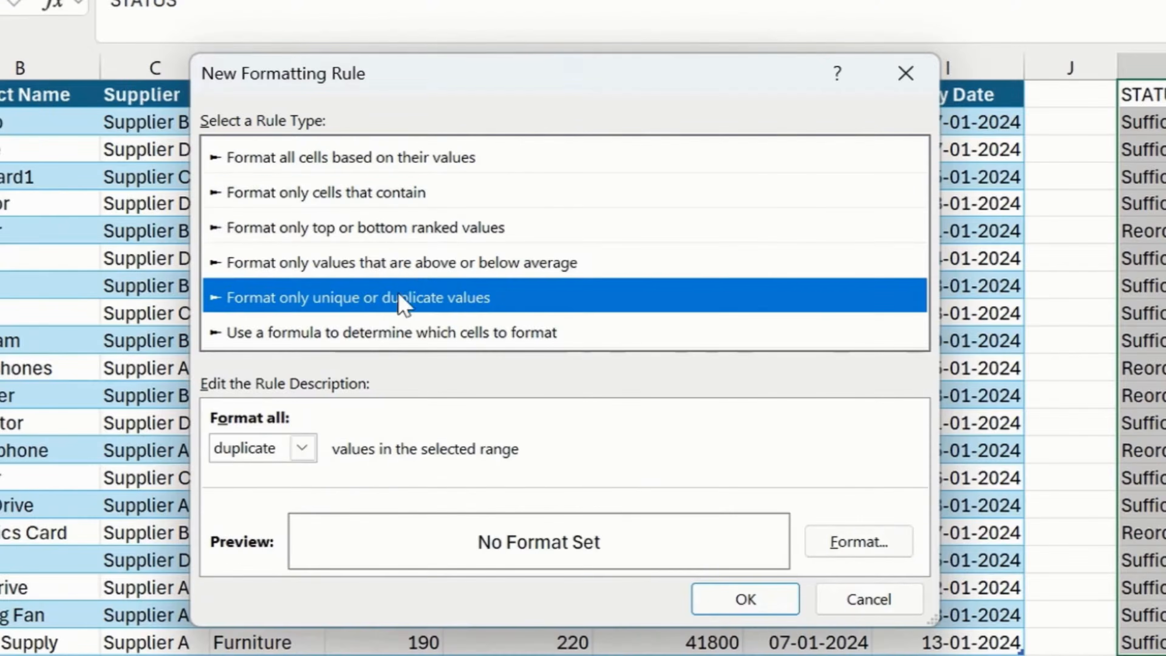
left_click(390, 310)
left_click(385, 203)
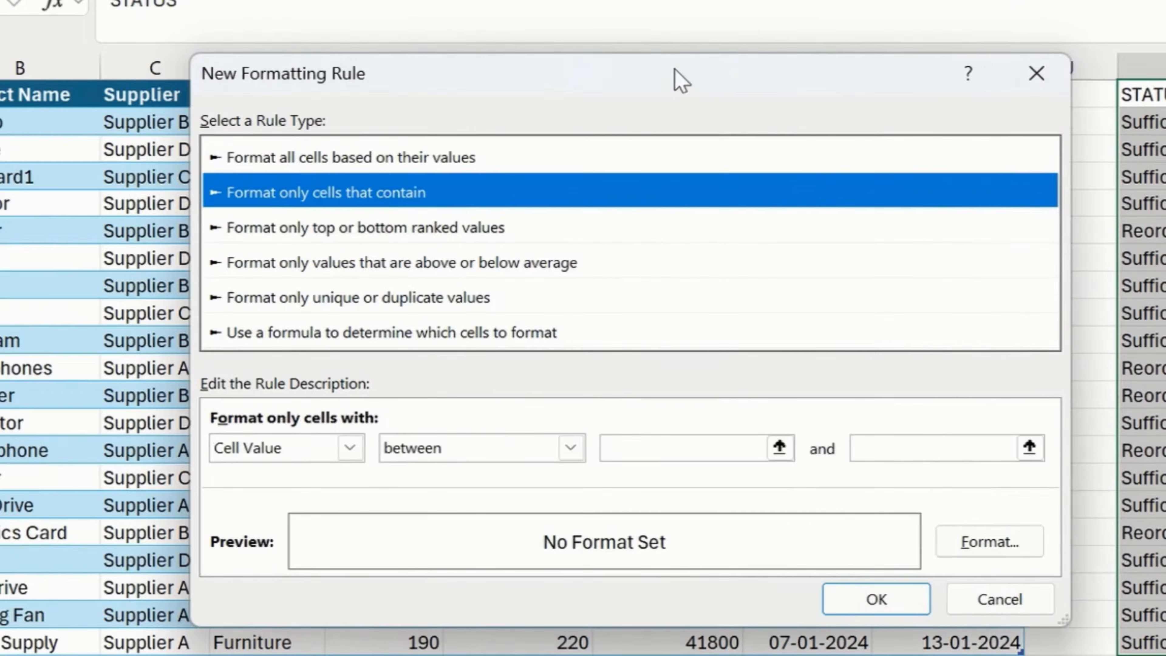
Set the rule to format cells with Specific Text containing "Sufficent Stock".
left_click_drag(677, 77, 346, 43)
left_click(14, 407)
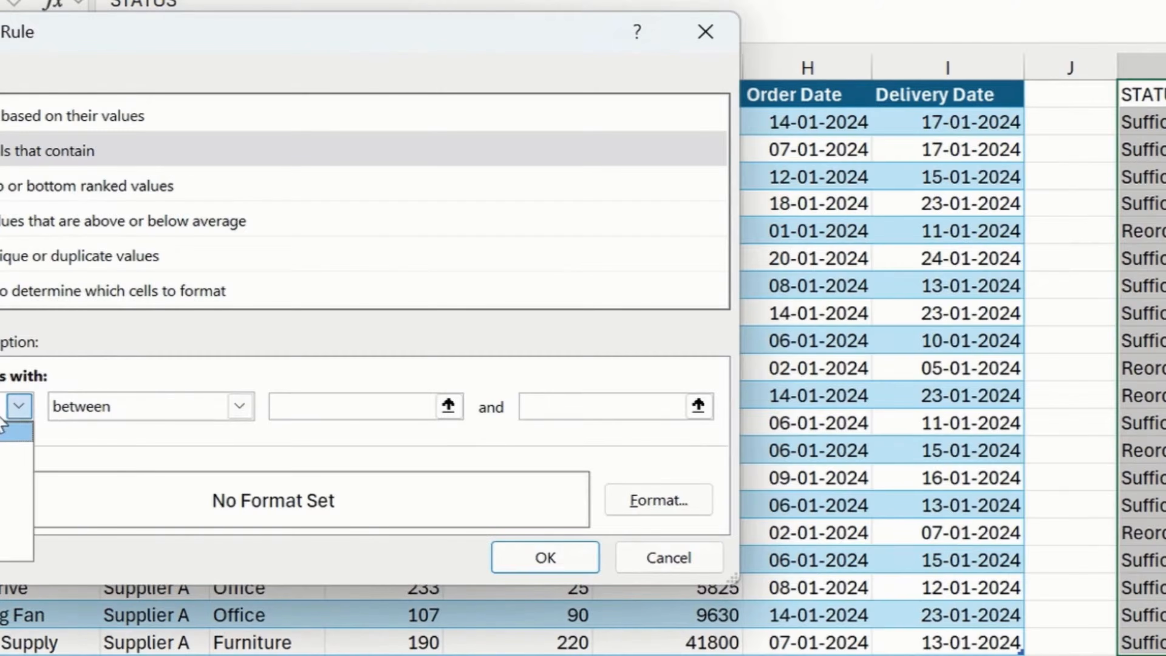
left_click(133, 489)
left_click(453, 453)
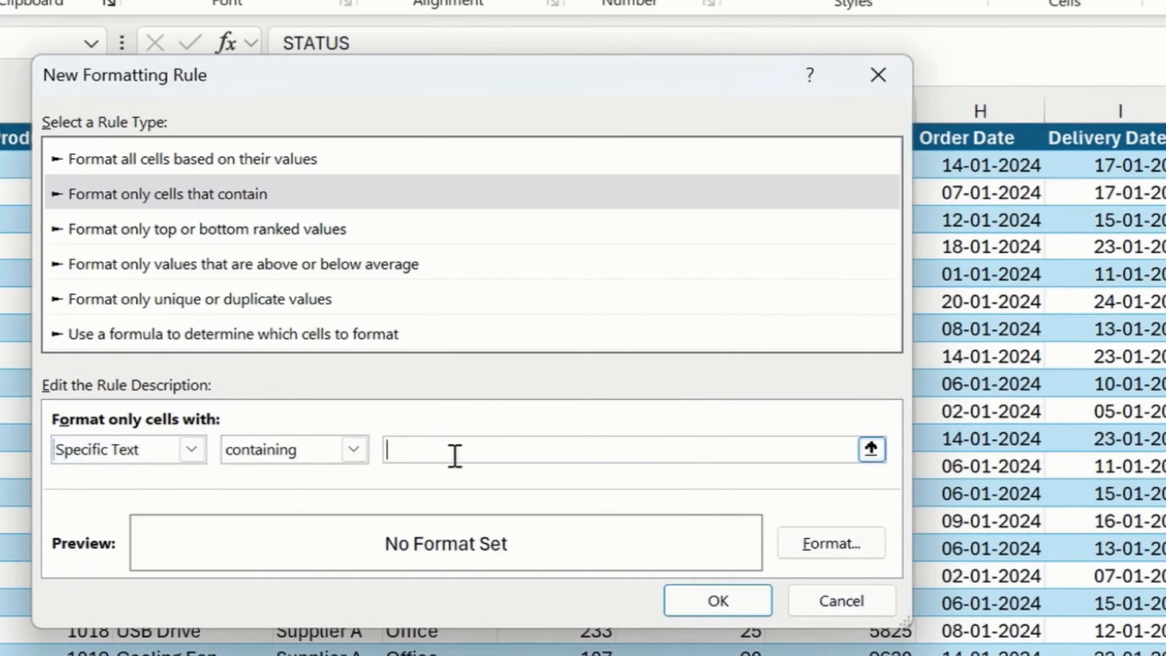
type("S")
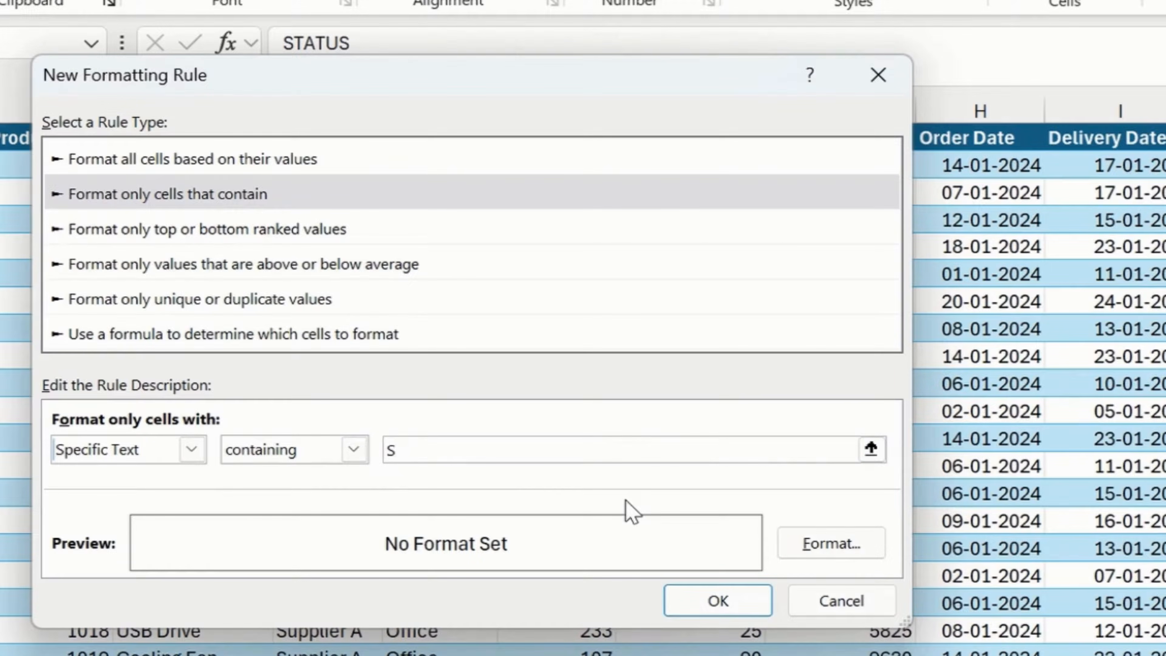
type("ufficen")
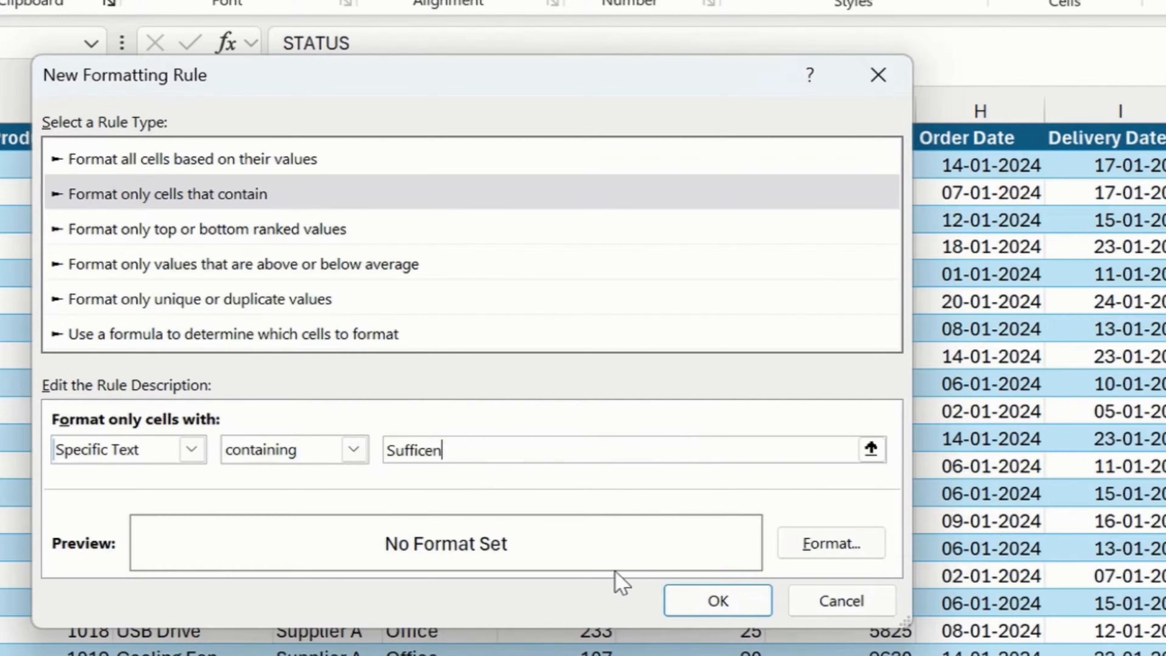
type("t Stock")
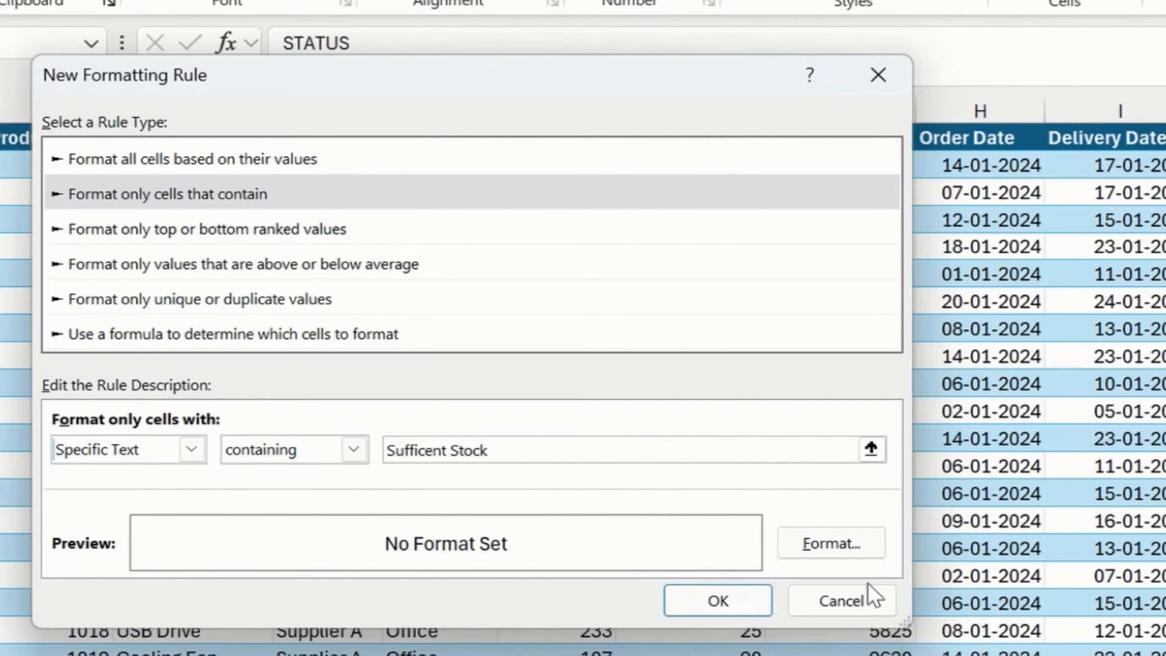
Give the Sufficent Stock rule a light green fill and apply it to the STATUS column.
left_click(874, 547)
left_click(671, 46)
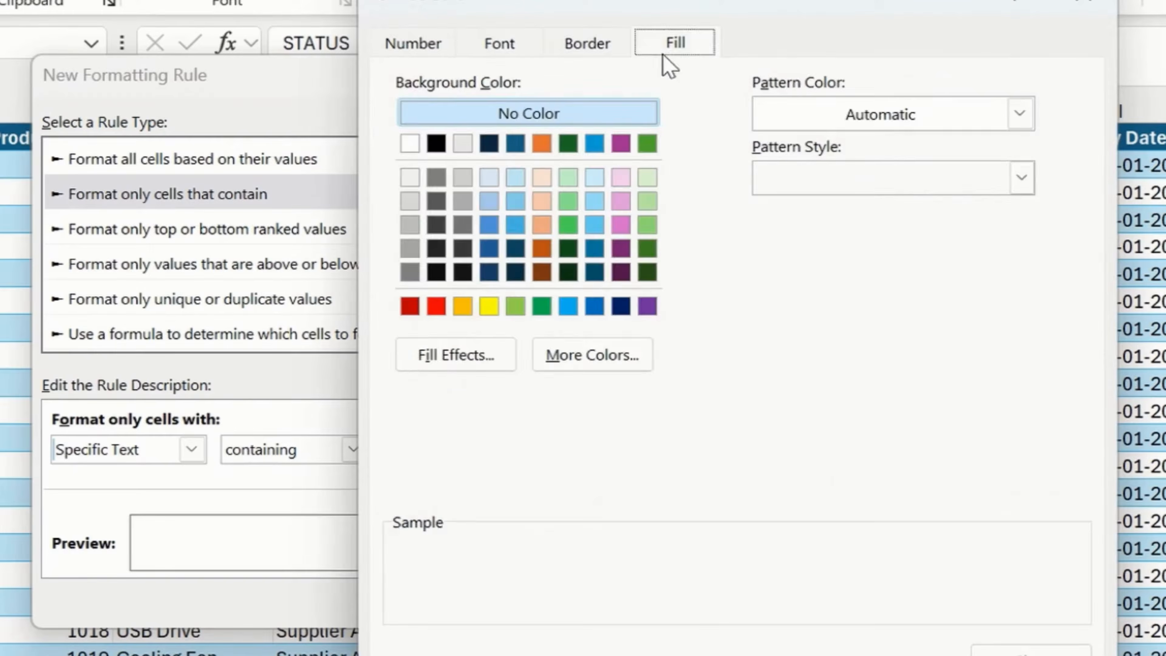
left_click(648, 201)
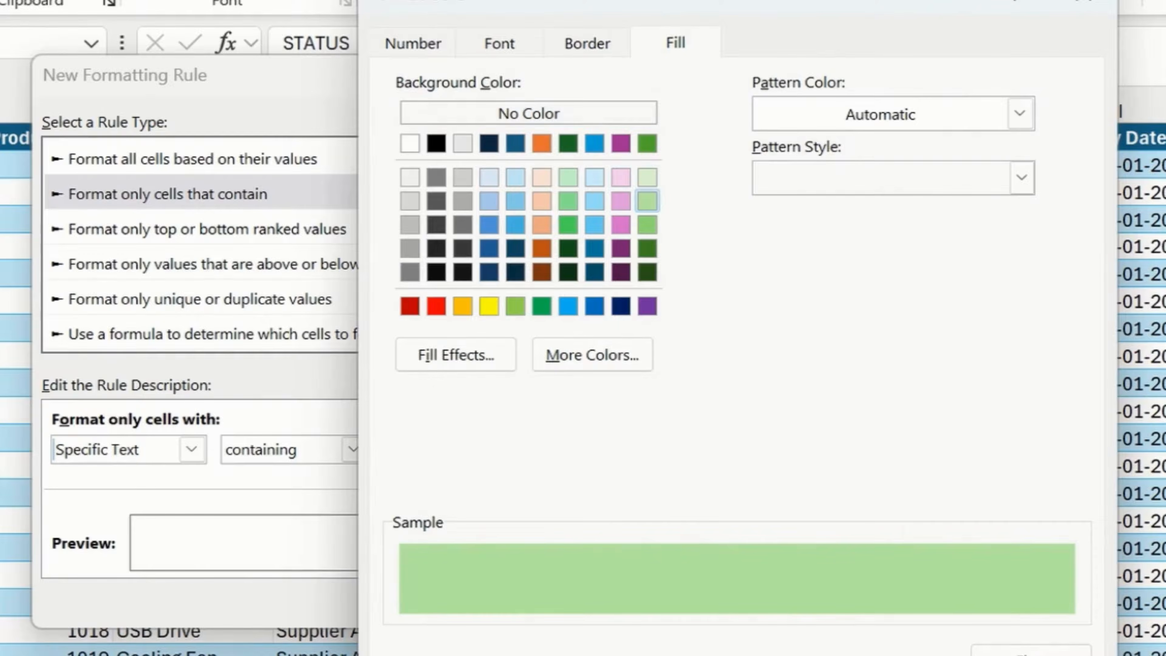
key("Return")
left_click(730, 598)
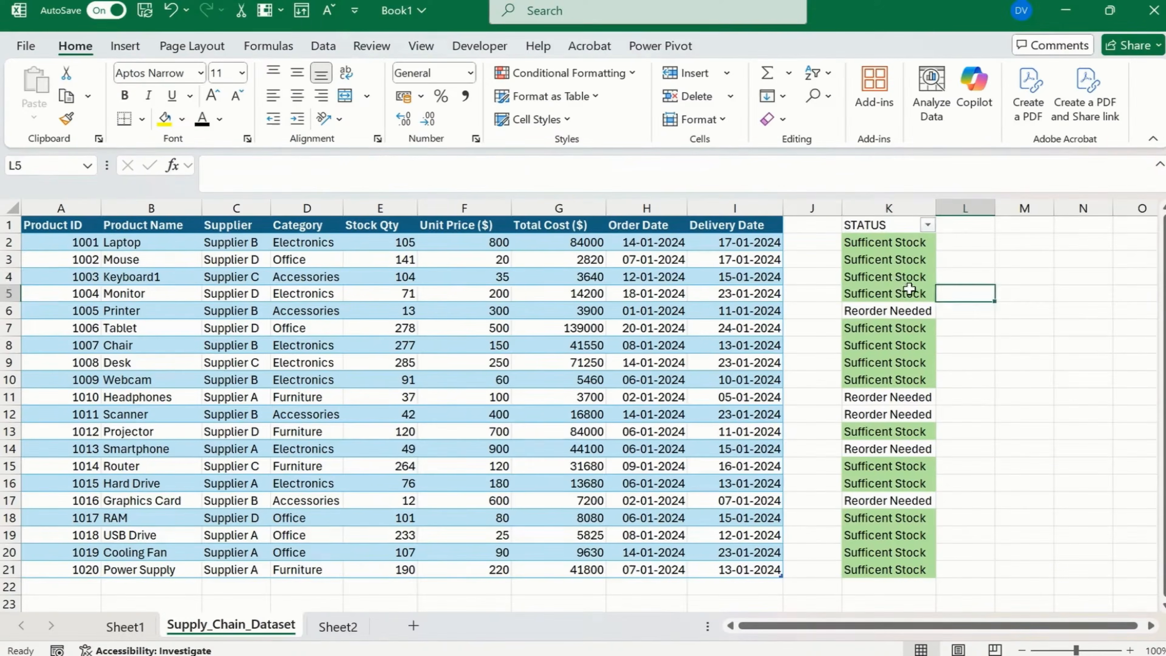
Copy the text Reorder Needed from the IF formula in K6 without changing the formula.
left_click(898, 278)
left_click(898, 311)
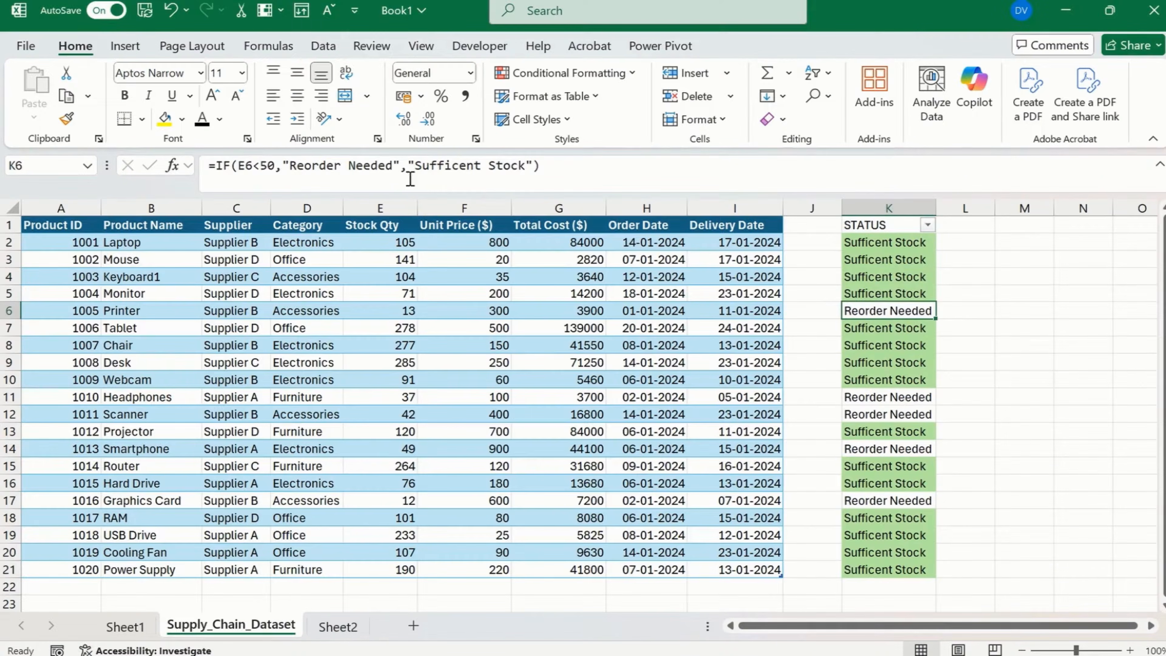
left_click_drag(392, 167, 289, 166)
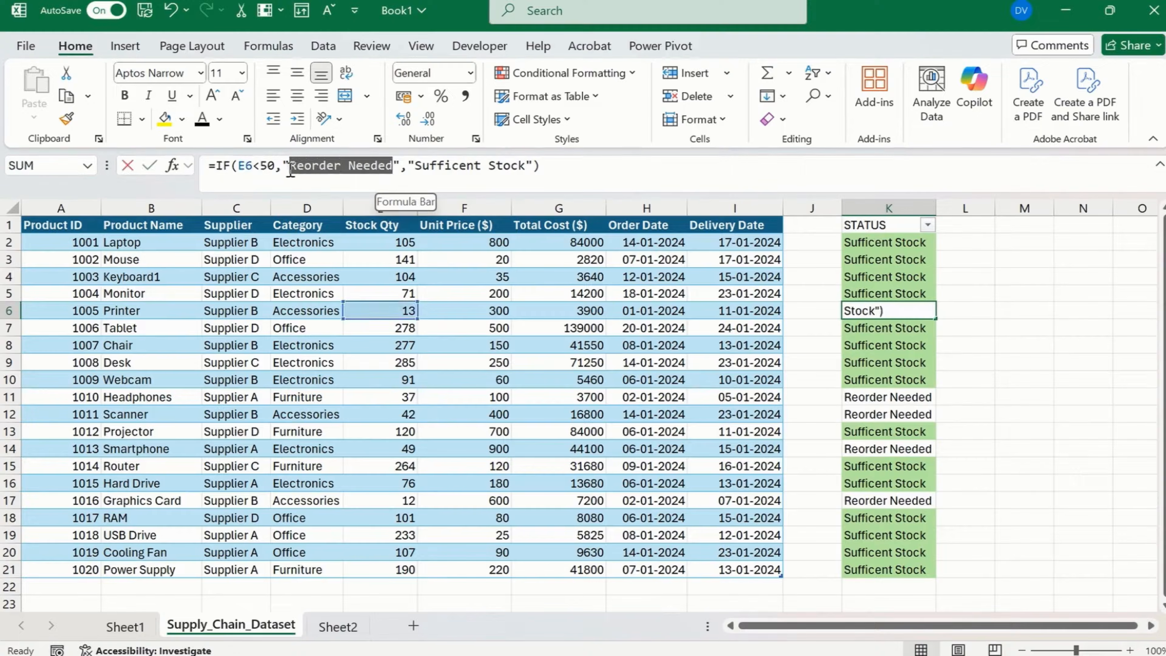
key("Return")
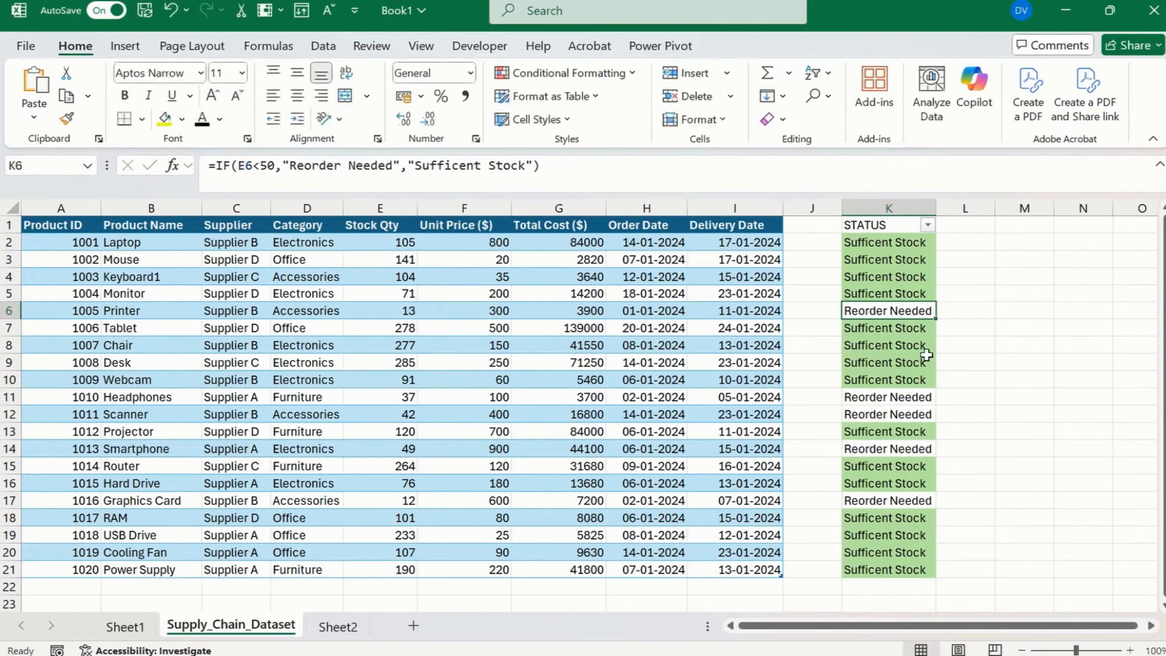
left_click(1002, 294)
Start another conditional formatting rule for K1:K21 using the rule type Format only cells that contain.
left_click(890, 225)
left_click(895, 578, "shift")
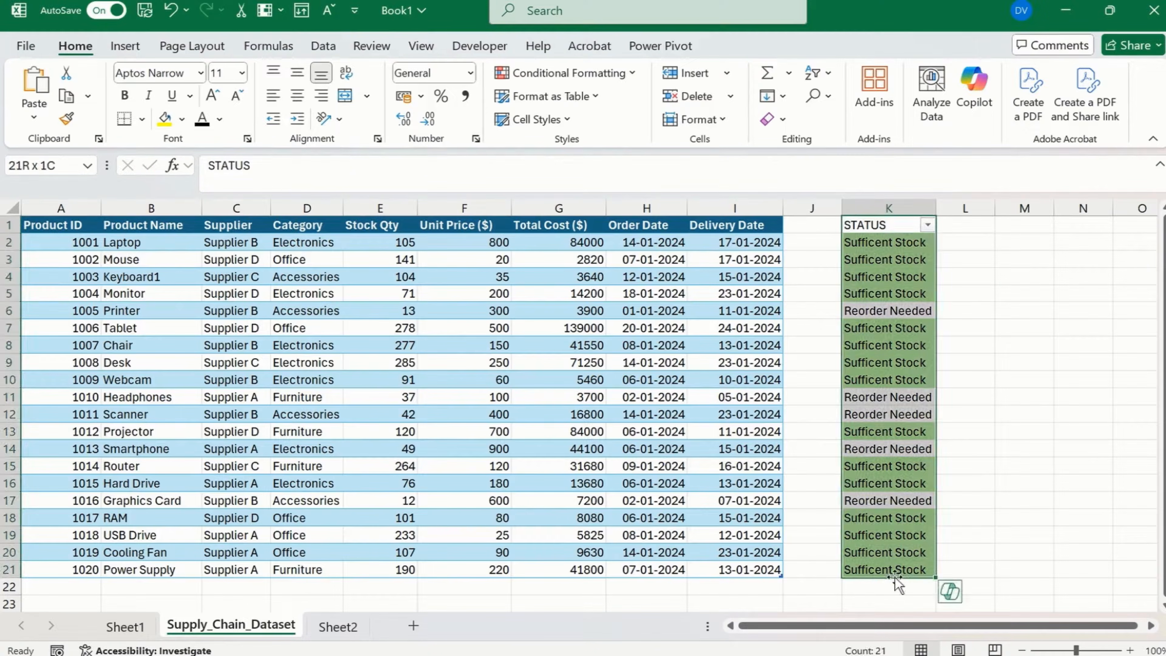
left_click(569, 72)
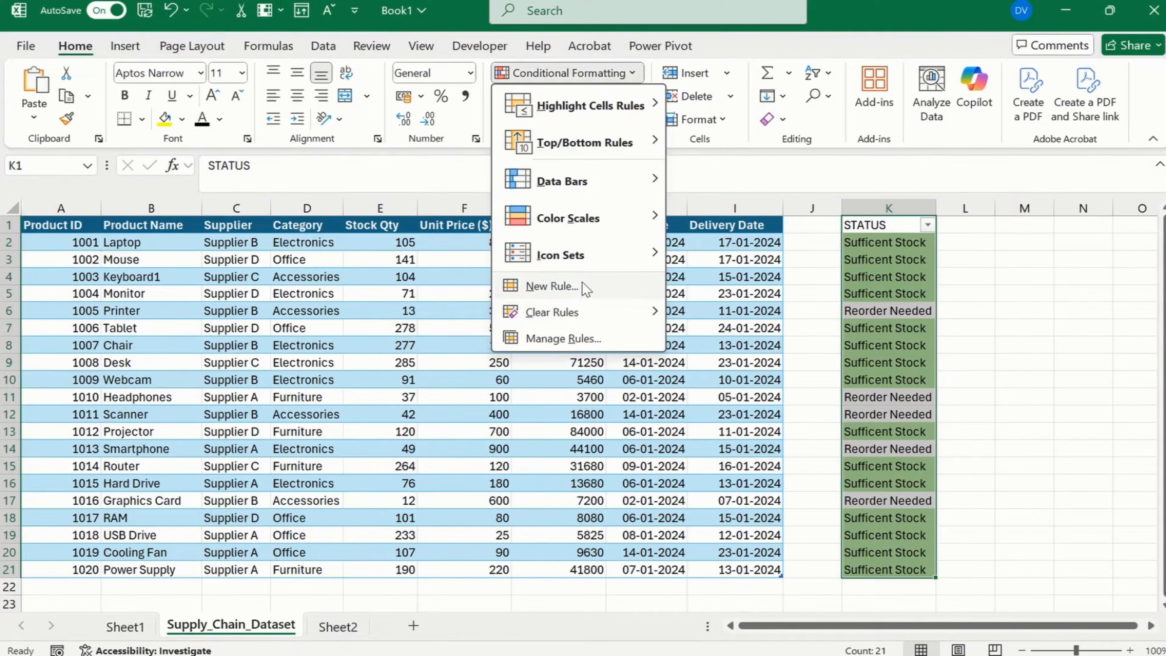
left_click(560, 285)
left_click(185, 243)
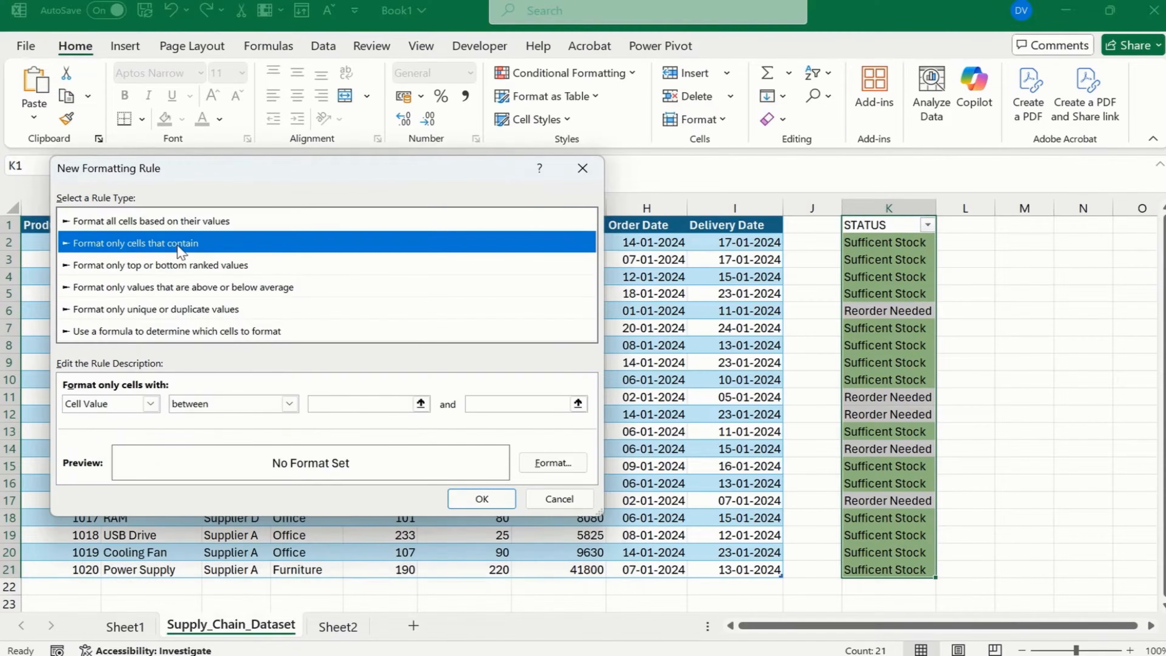
Set the rule to format cells with Specific Text containing "Reorder Needed".
left_click(136, 404)
left_click(110, 434)
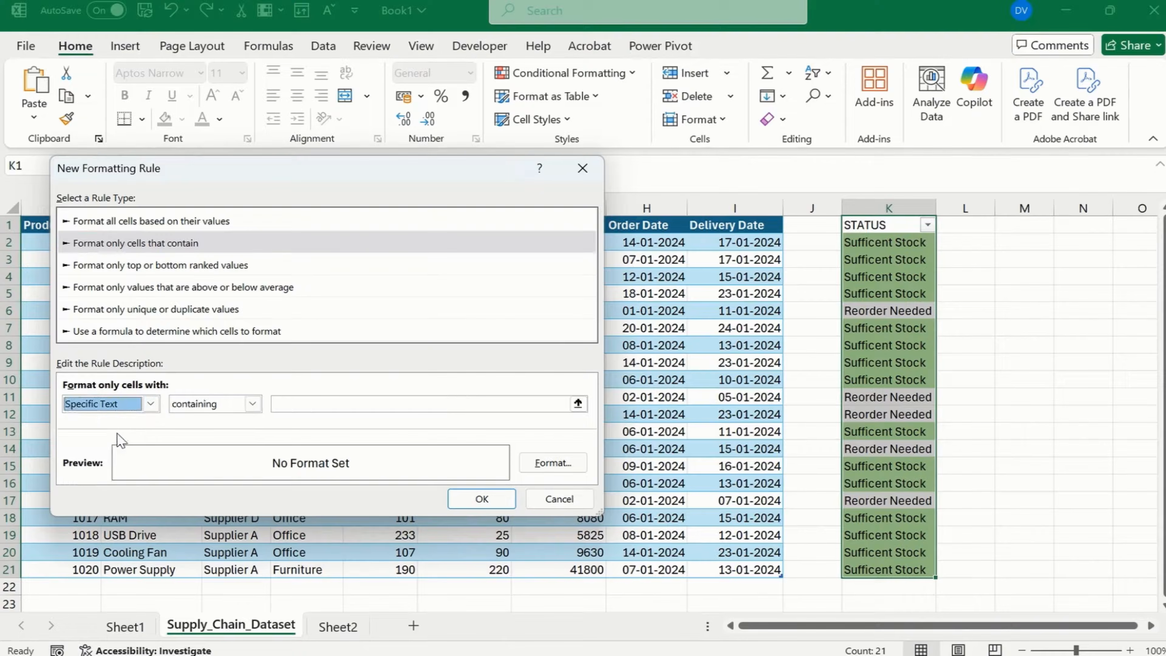
left_click(313, 406)
type("Reorder Needed")
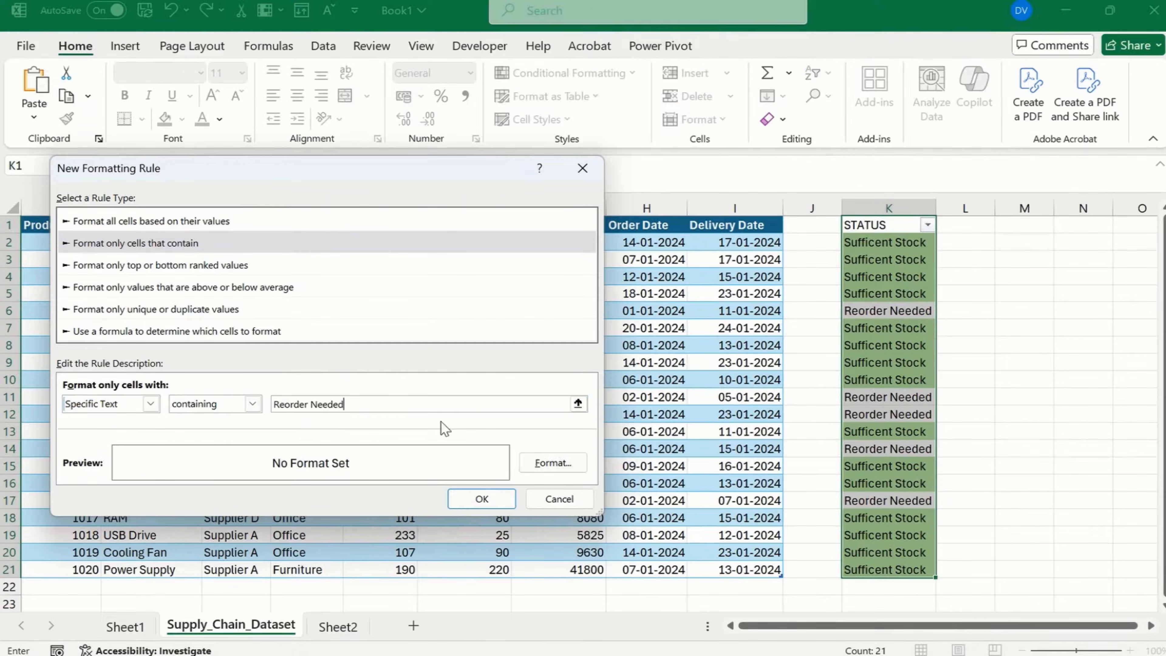
Give the Reorder Needed rule a custom light orange fill, #FFDD71, and apply it.
left_click(548, 462)
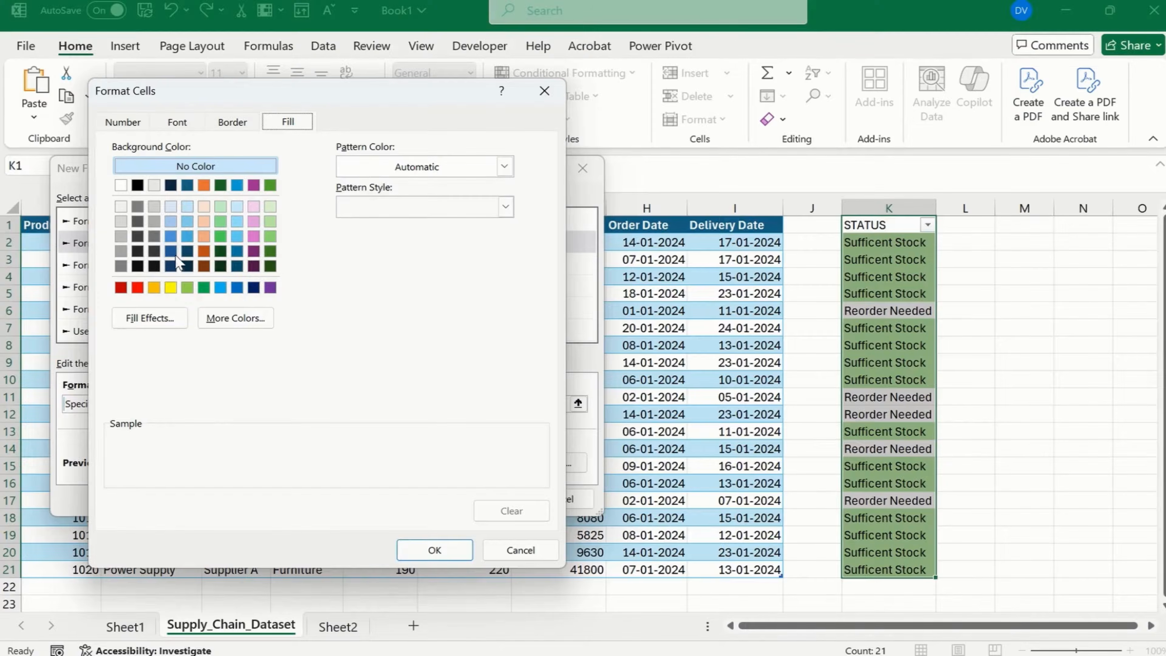
left_click(155, 287)
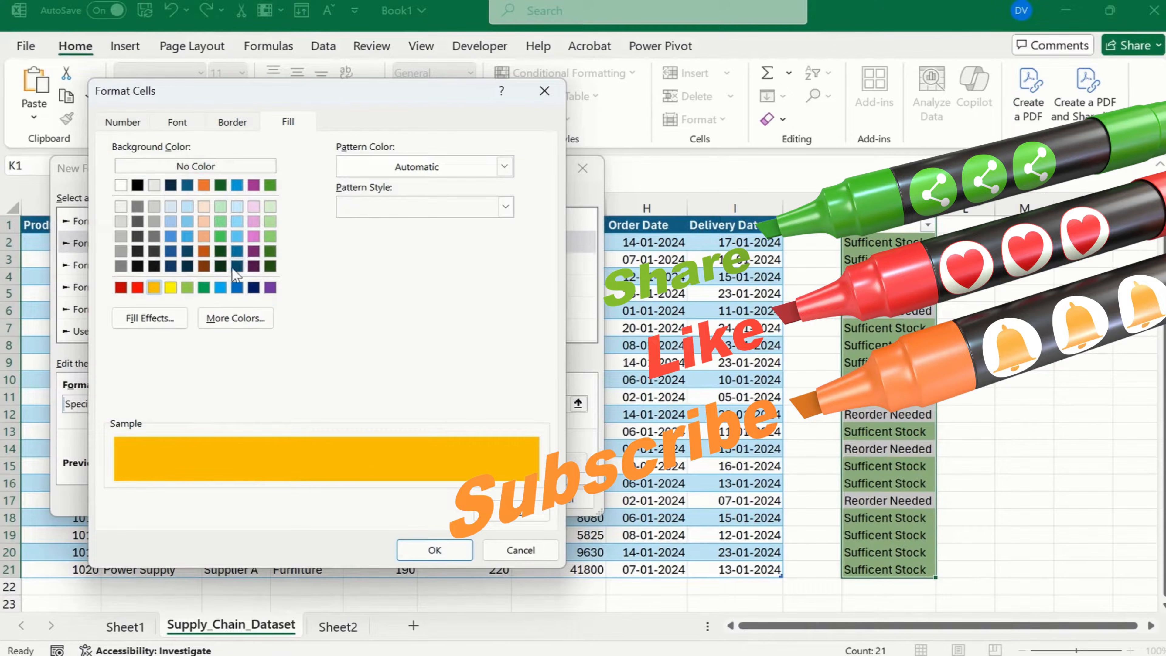
left_click(236, 318)
left_click_drag(354, 299, 353, 282)
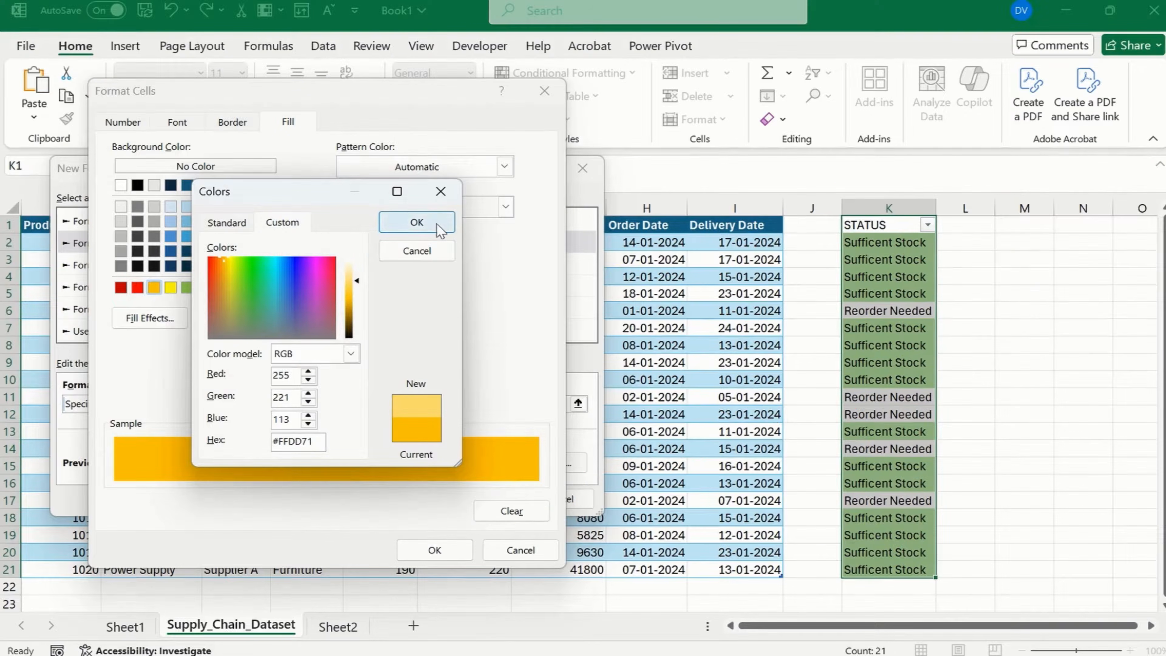
left_click(416, 223)
left_click(430, 549)
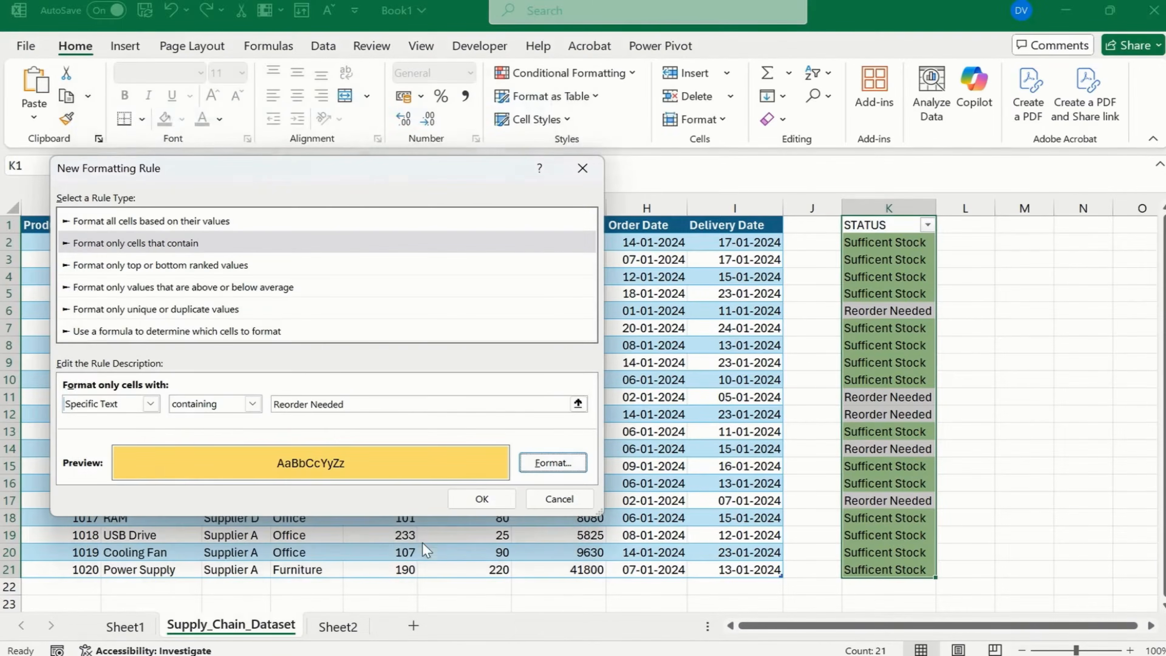
left_click(477, 499)
Narrow the empty column J between the data table and the STATUS column.
left_click(924, 311)
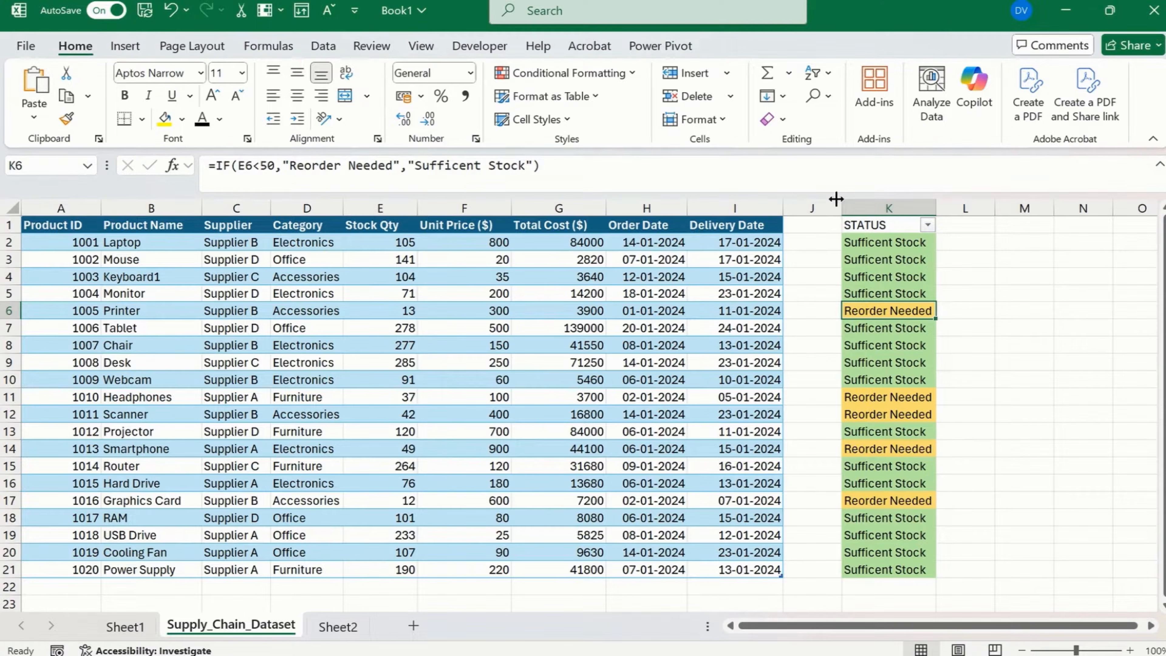
left_click_drag(842, 208, 799, 210)
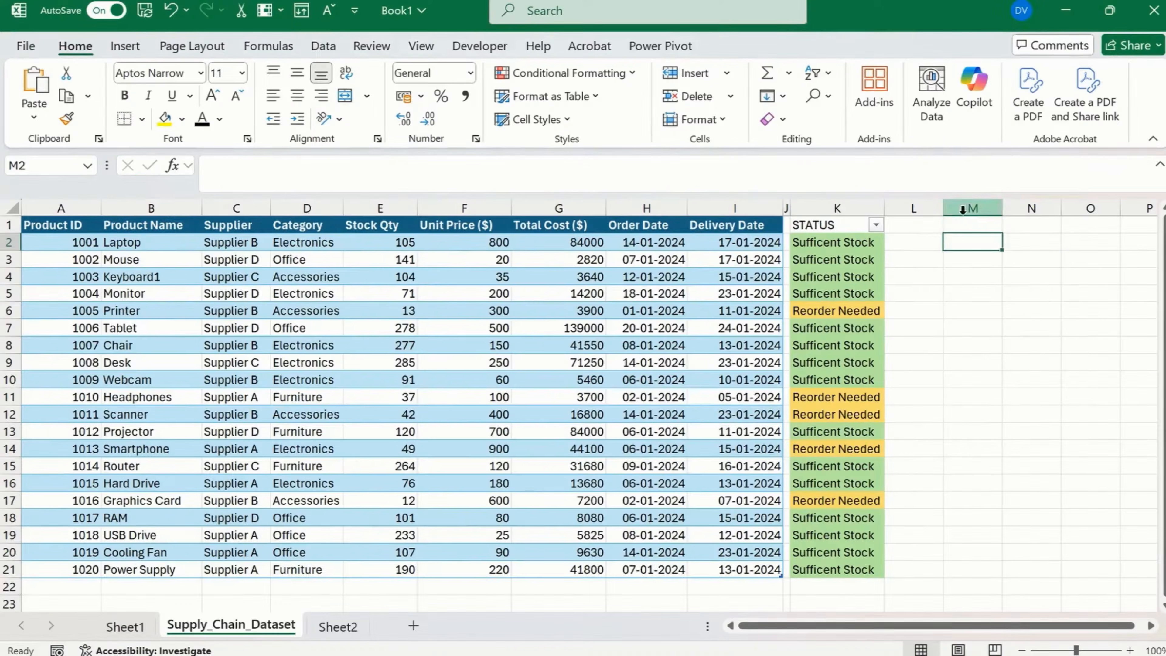
Begin an INDEX formula in M2 with the table's Unit Price ($) column as the array.
left_click(972, 225)
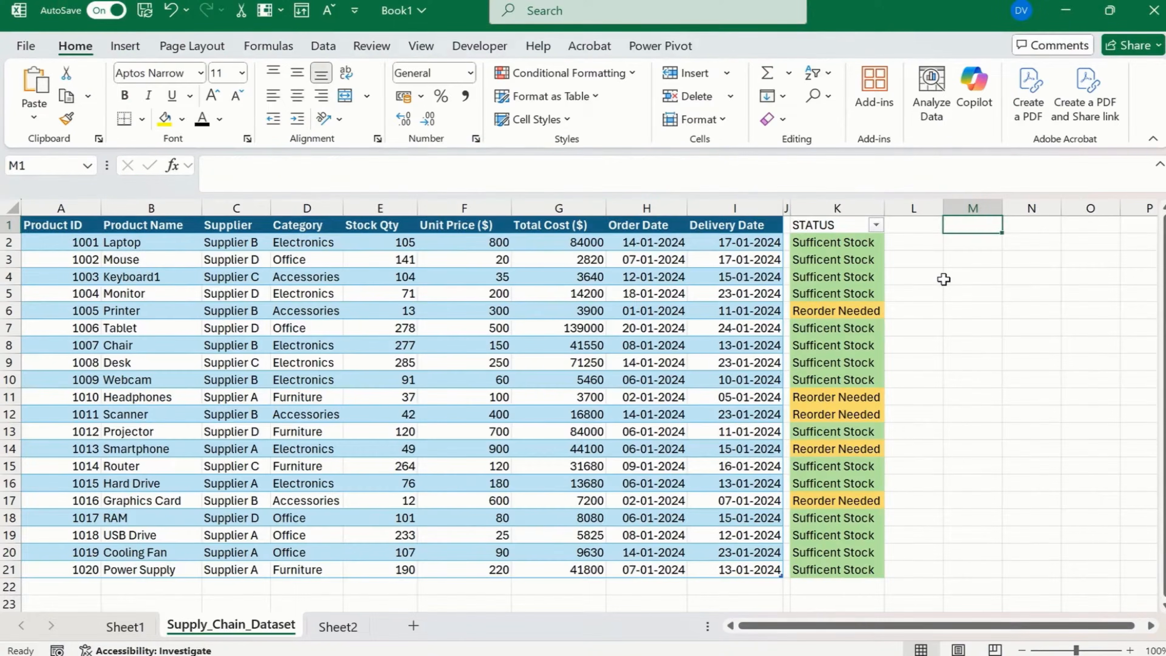
left_click(950, 244)
type("=inde")
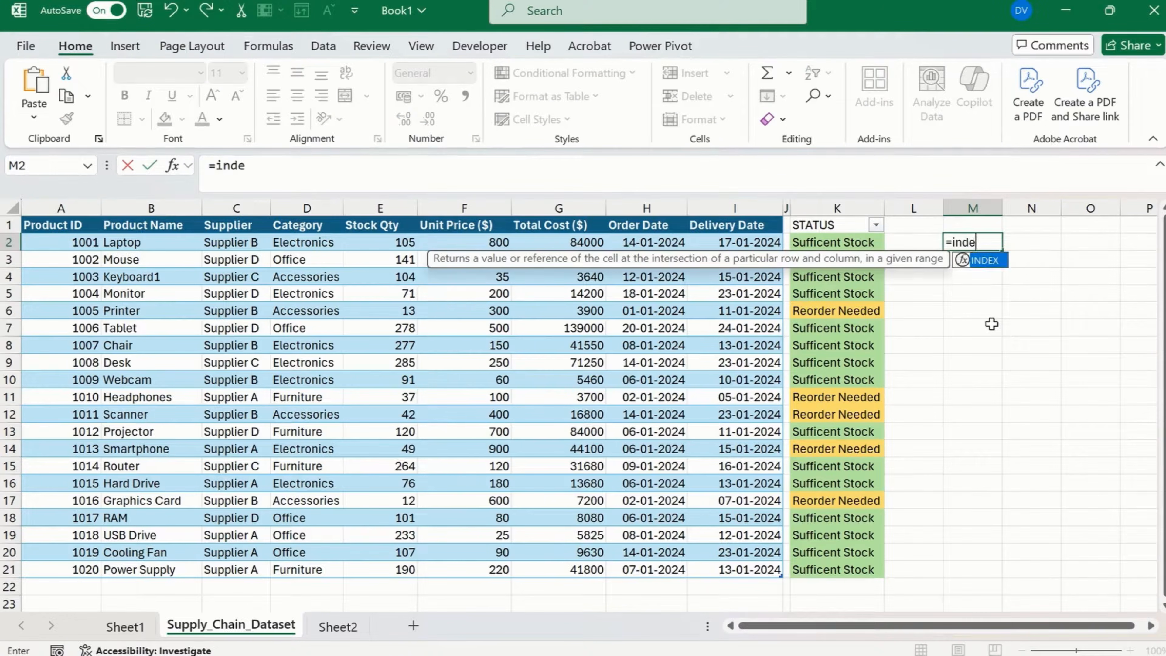
key("Tab")
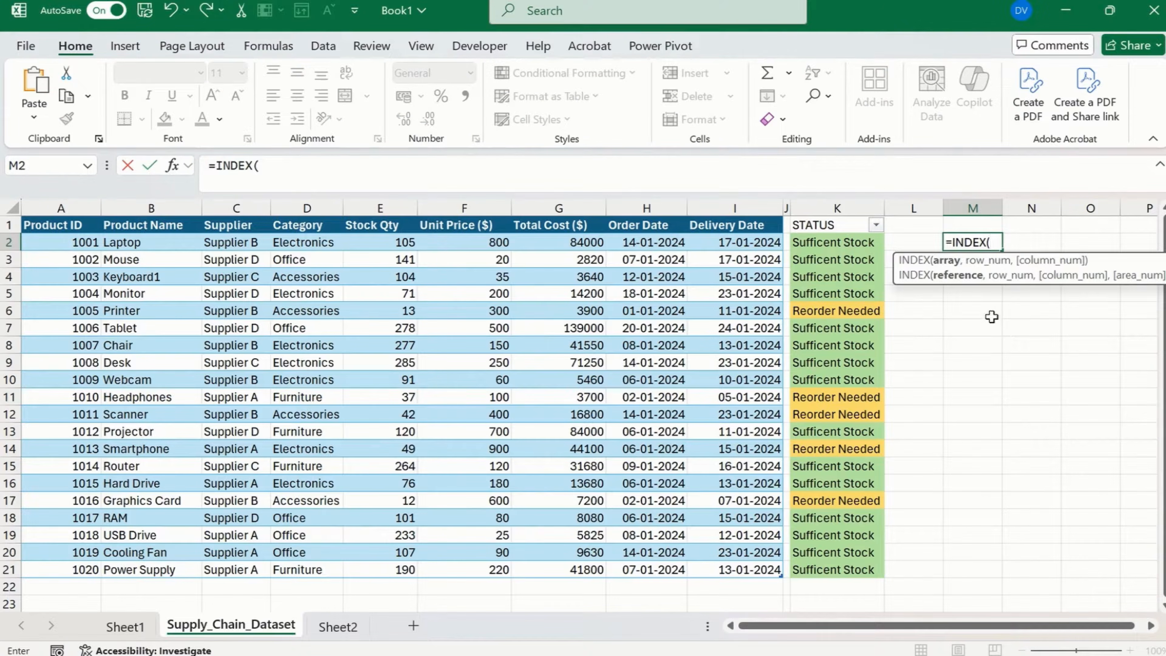
key("Left")
key("Left")
key("Left")
key("Left")
key("Left")
key("Left")
key("Left")
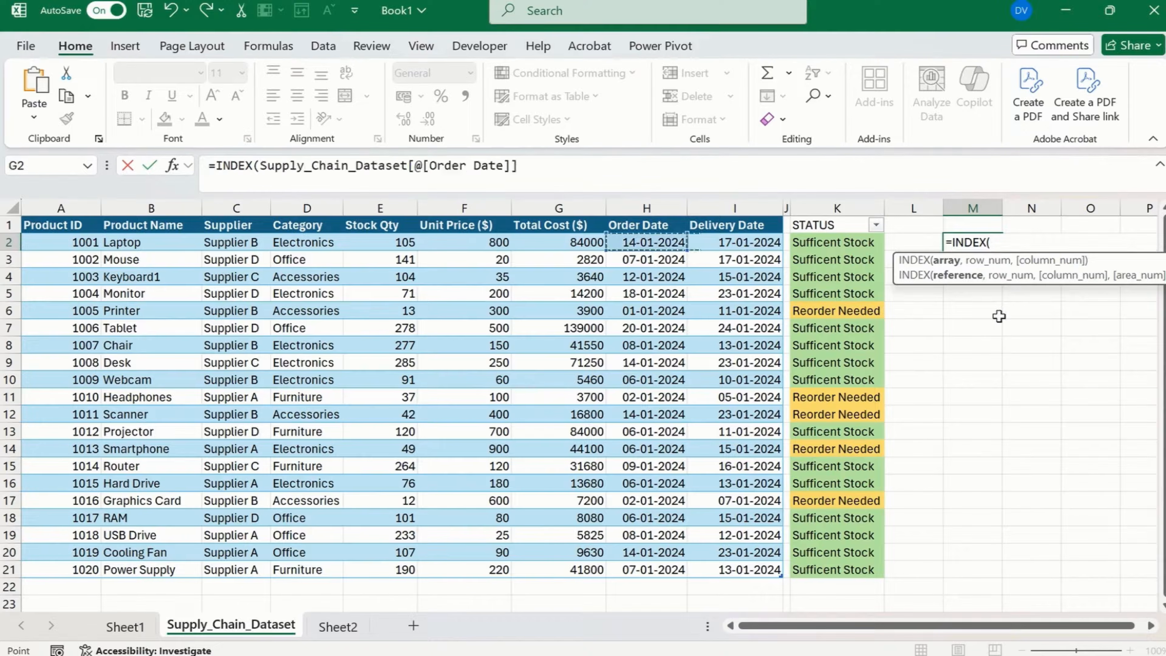
key("ctrl+shift+Down")
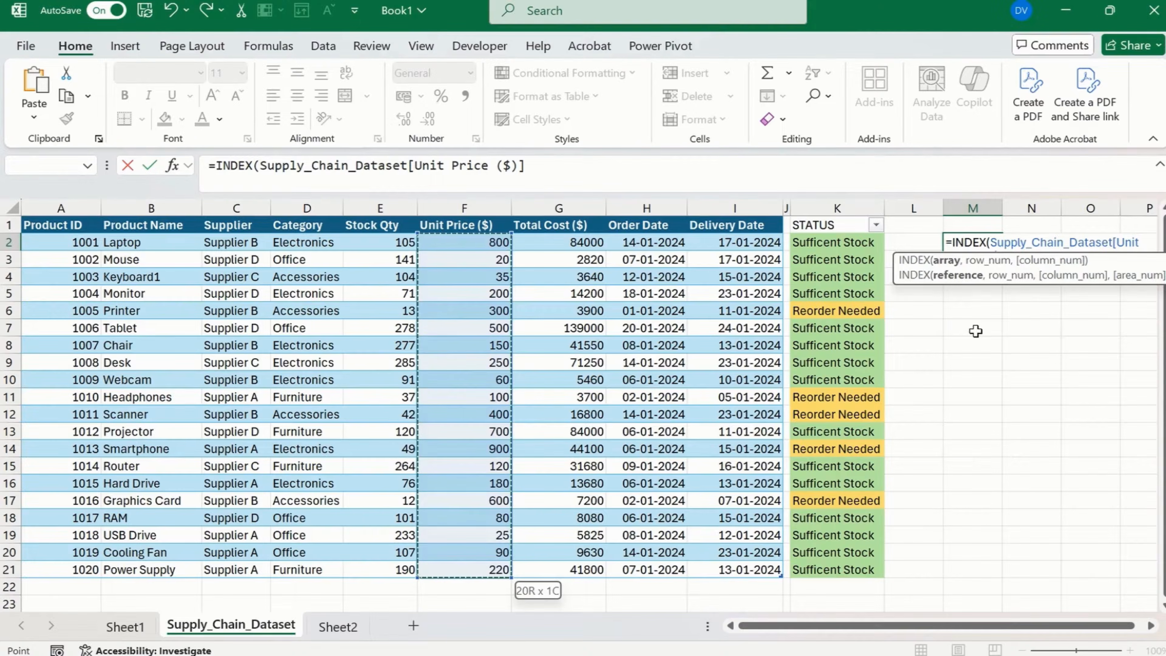
type(",")
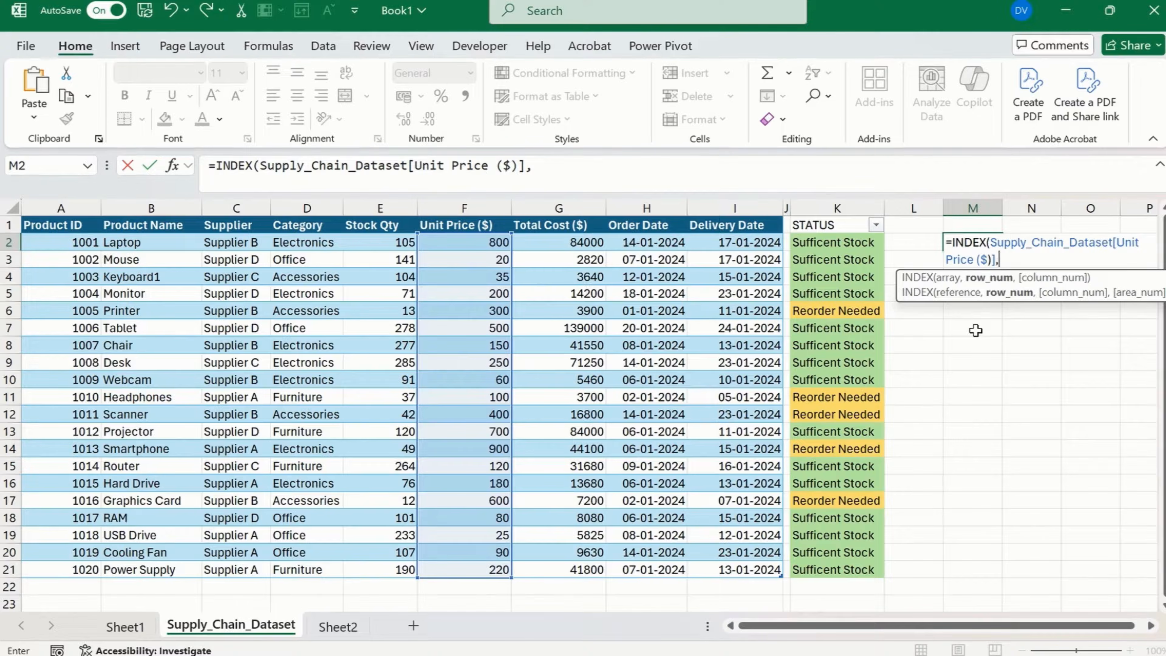
type("Match")
Nest a MATCH function as the row number with "Monitor" as its lookup value.
key("Tab")
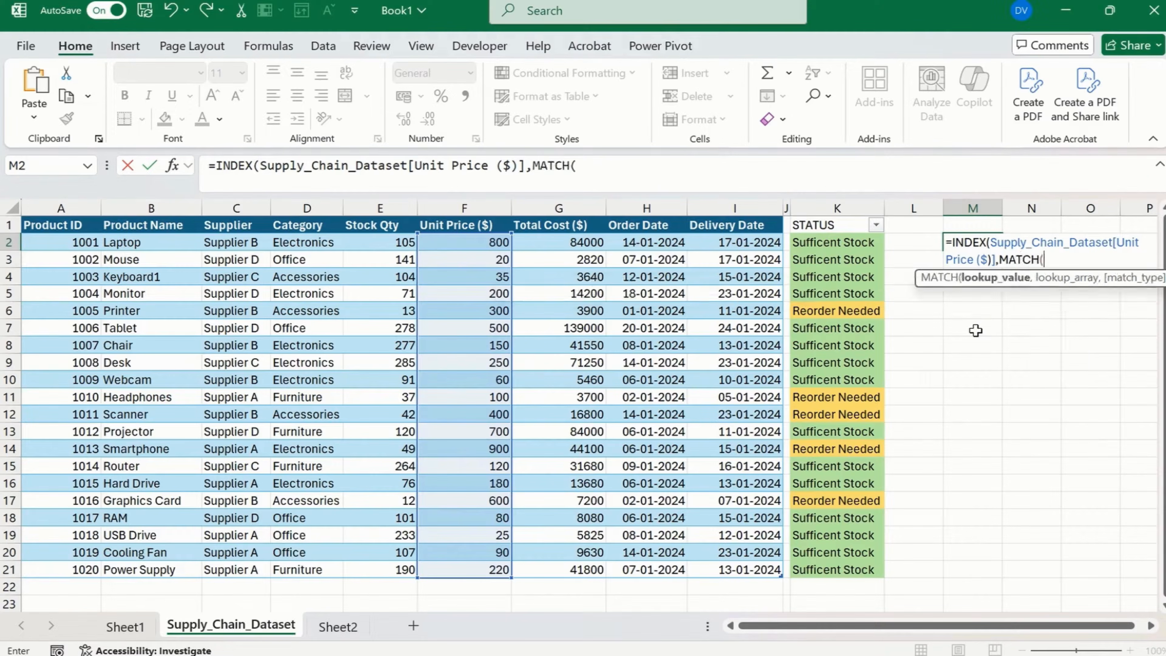
type("\"Monitor")
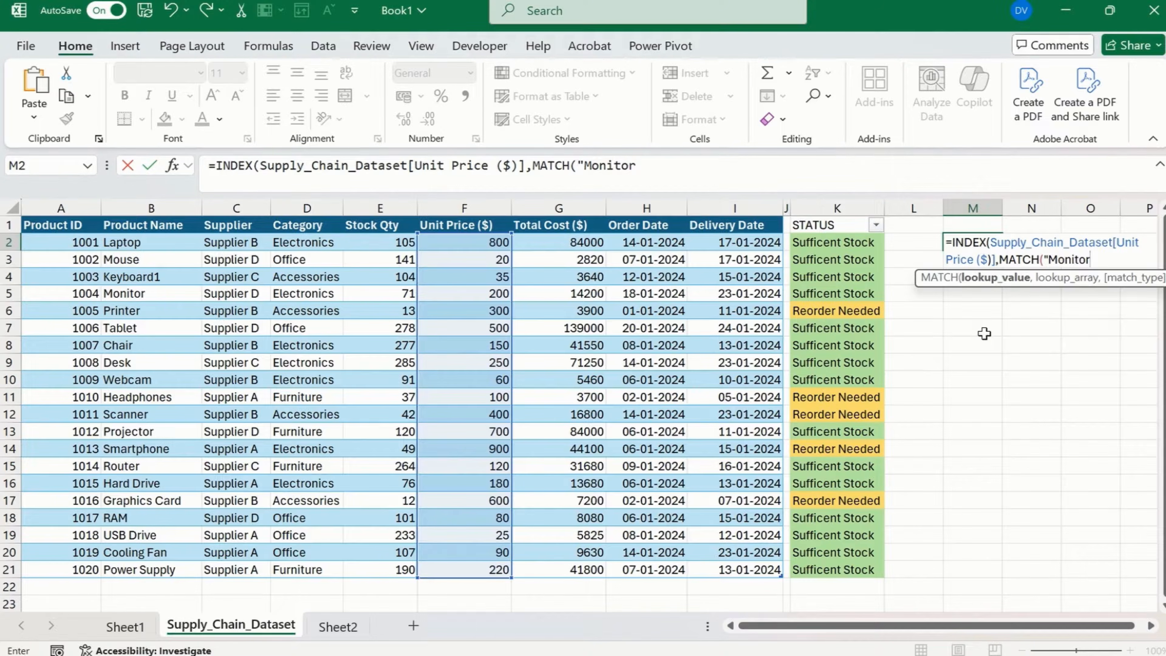
type("\",")
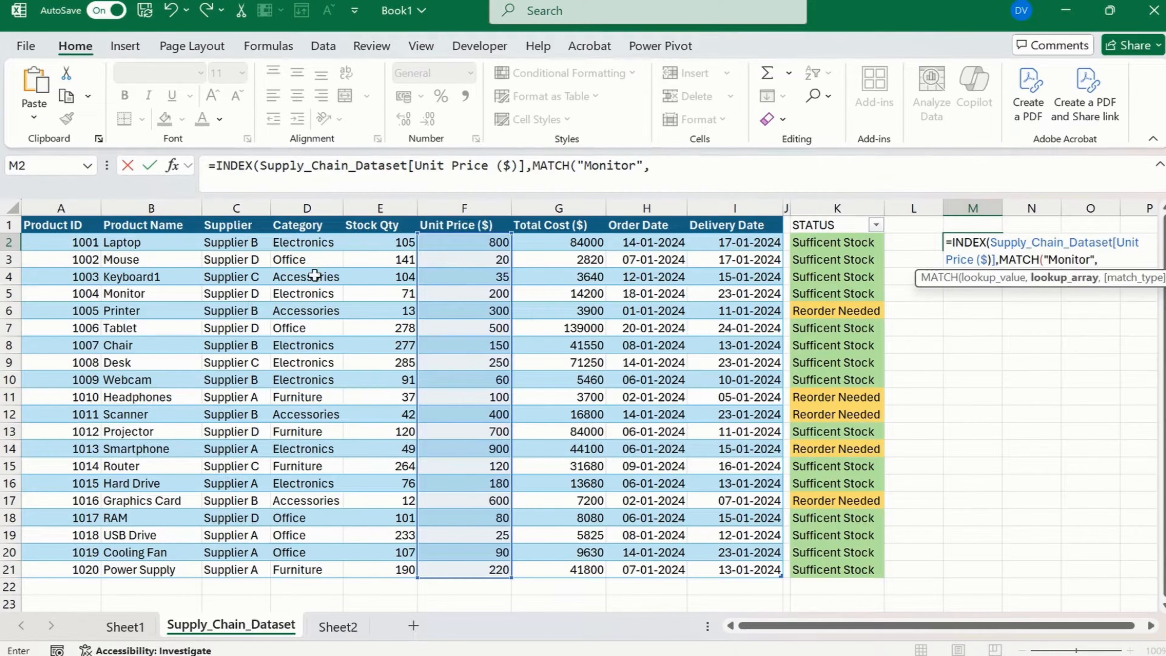
Set the MATCH lookup array to the Product Name column with match type 0 and try to enter the formula.
left_click(164, 240)
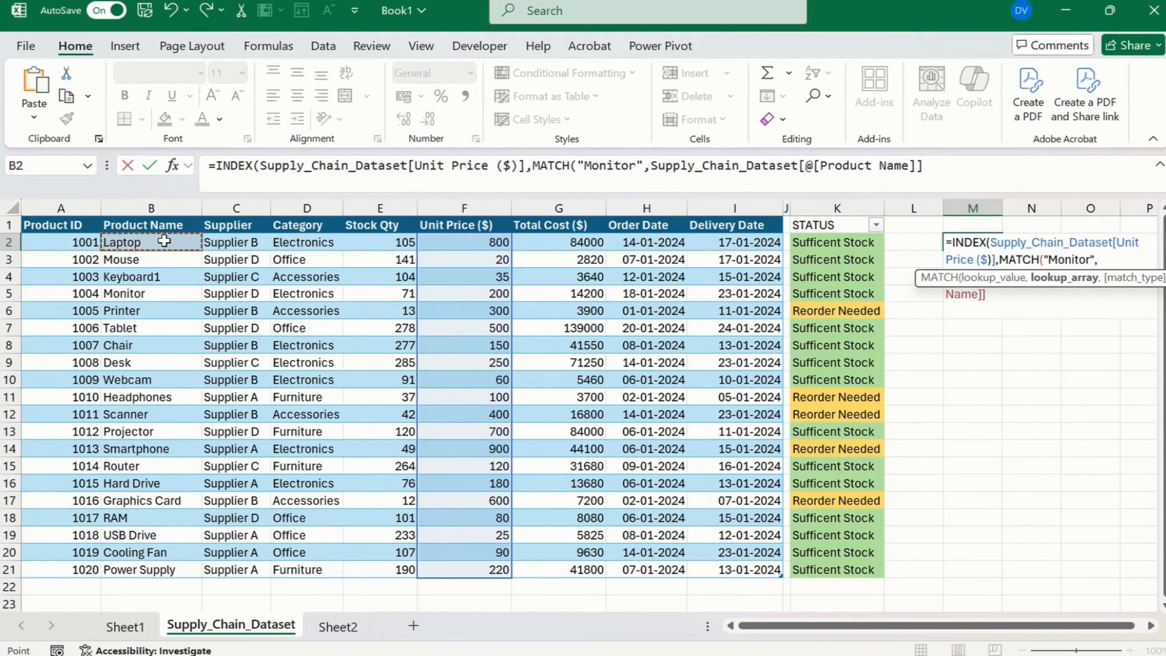
key("ctrl+shift+Down")
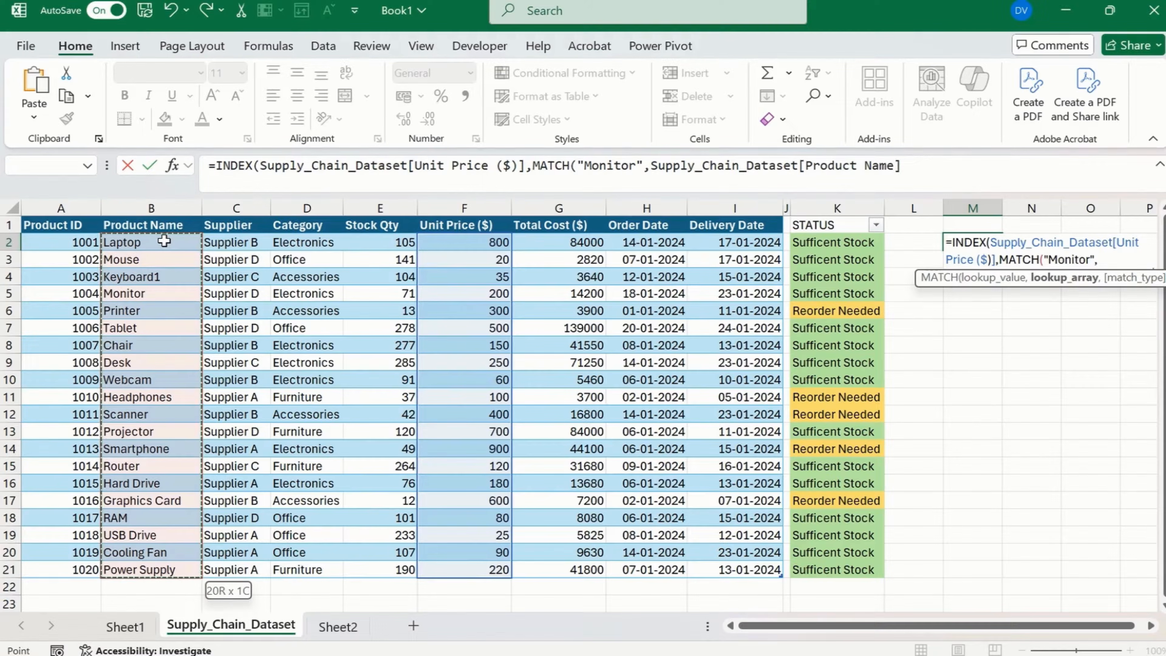
type(",0)")
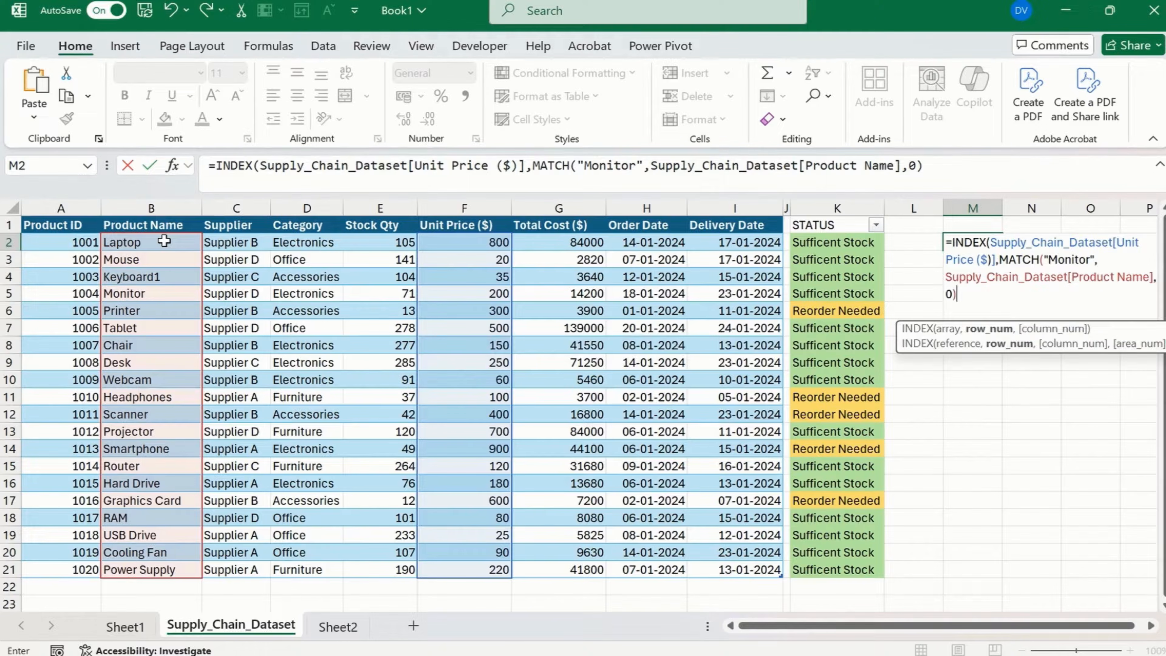
key("Return")
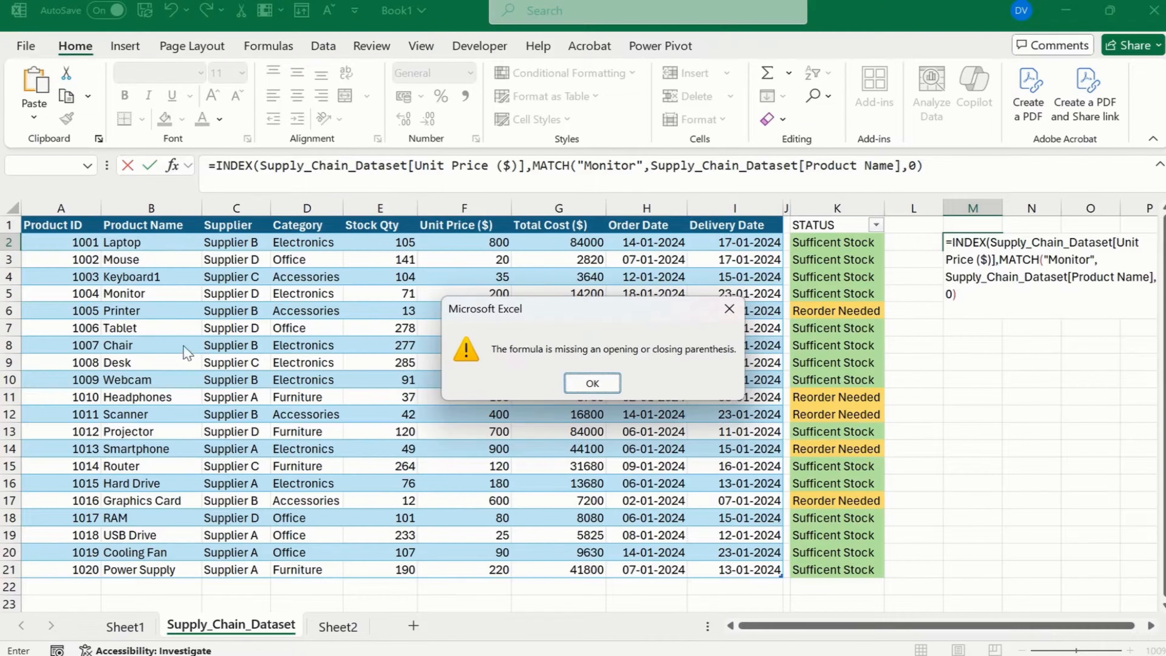
left_click(593, 387)
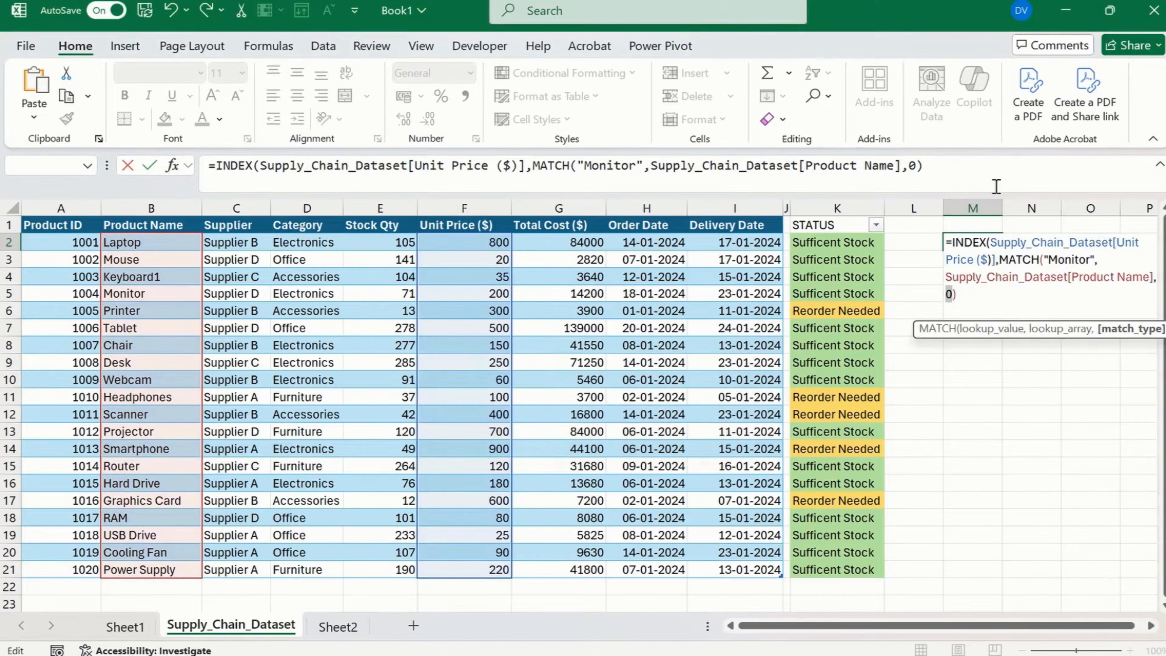
Add the missing closing parenthesis at the end of the INDEX formula and enter it.
left_click(982, 173)
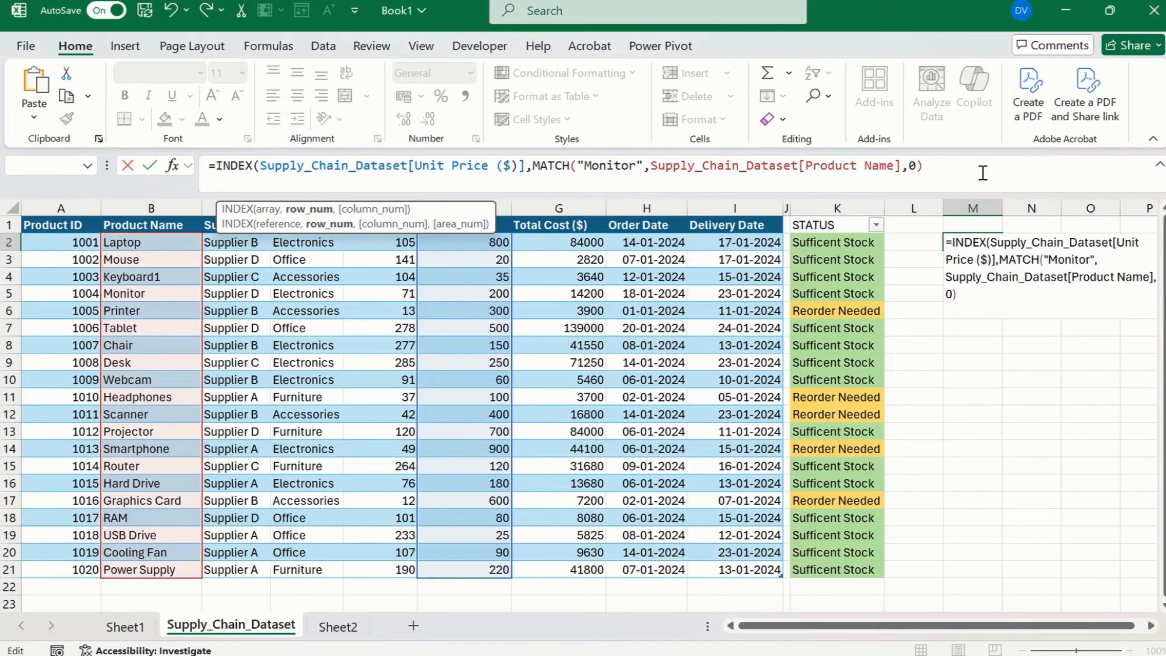
type(")")
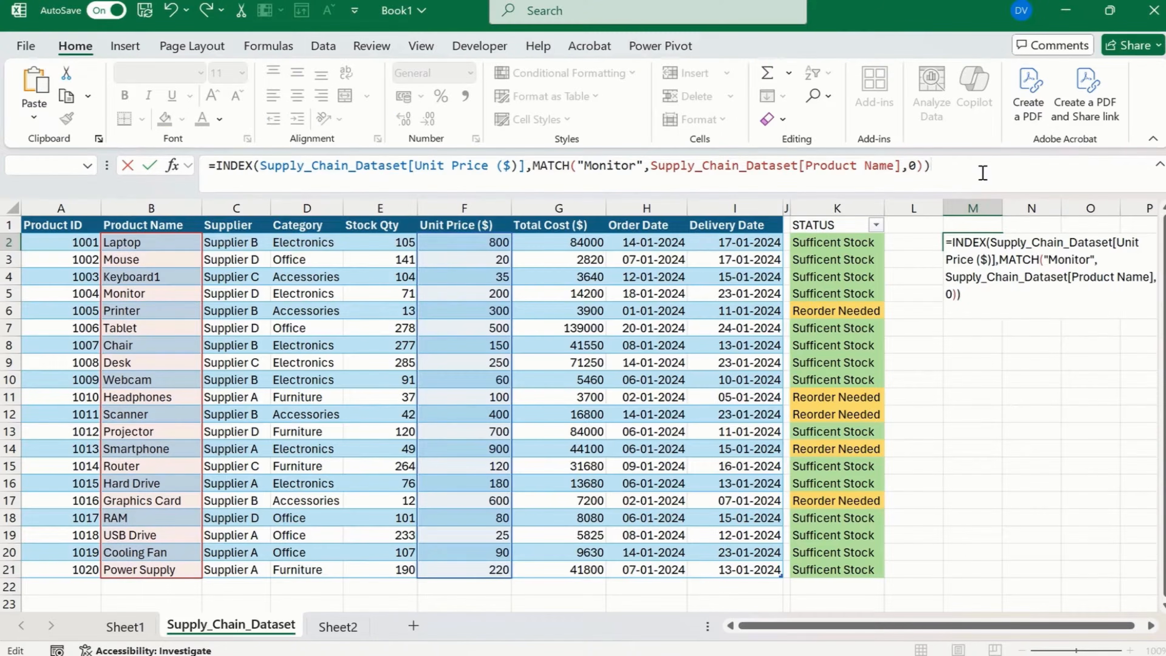
key("Return")
Format the unit price result in M2 with the $ English (United States) accounting format.
key("Up")
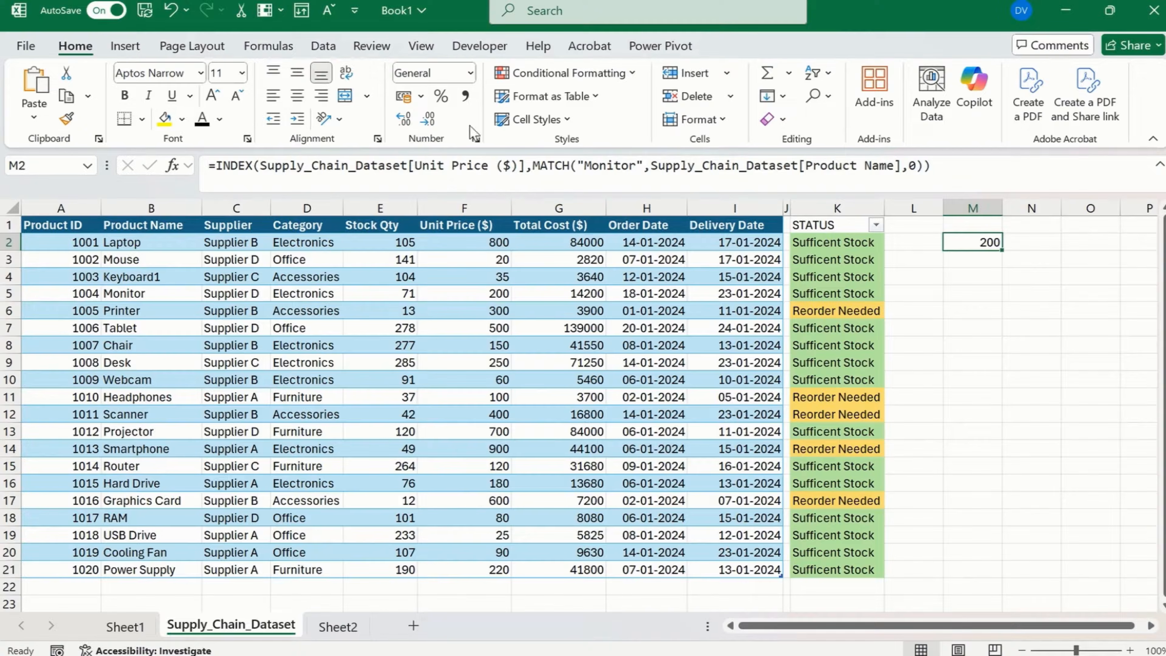
left_click(421, 96)
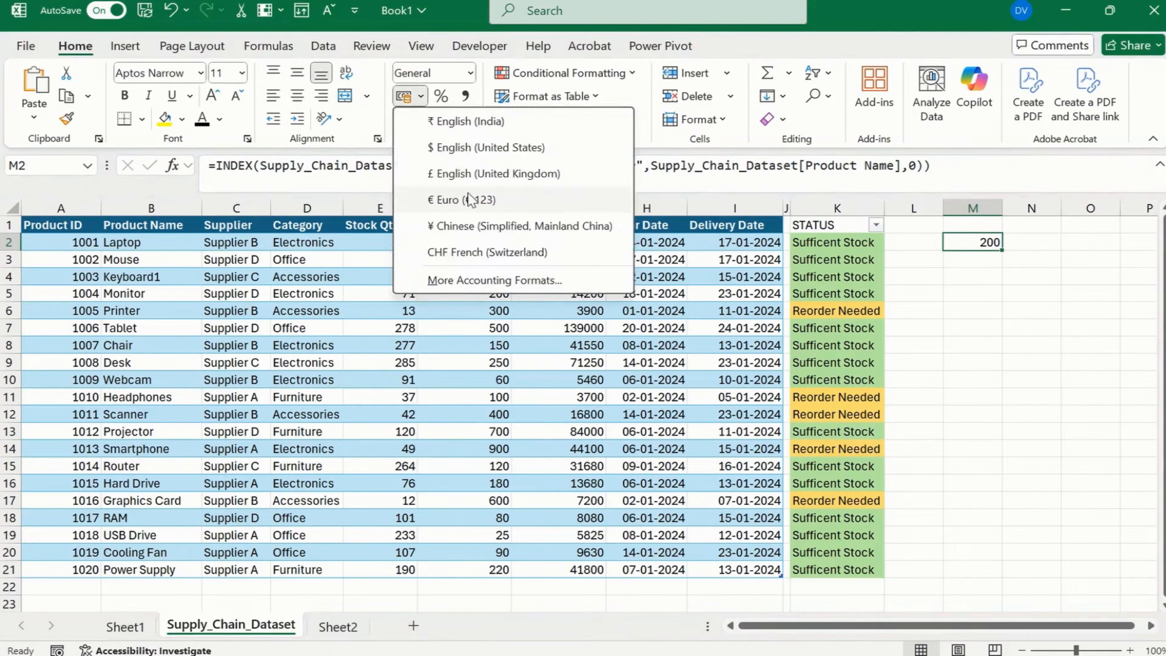
left_click(472, 155)
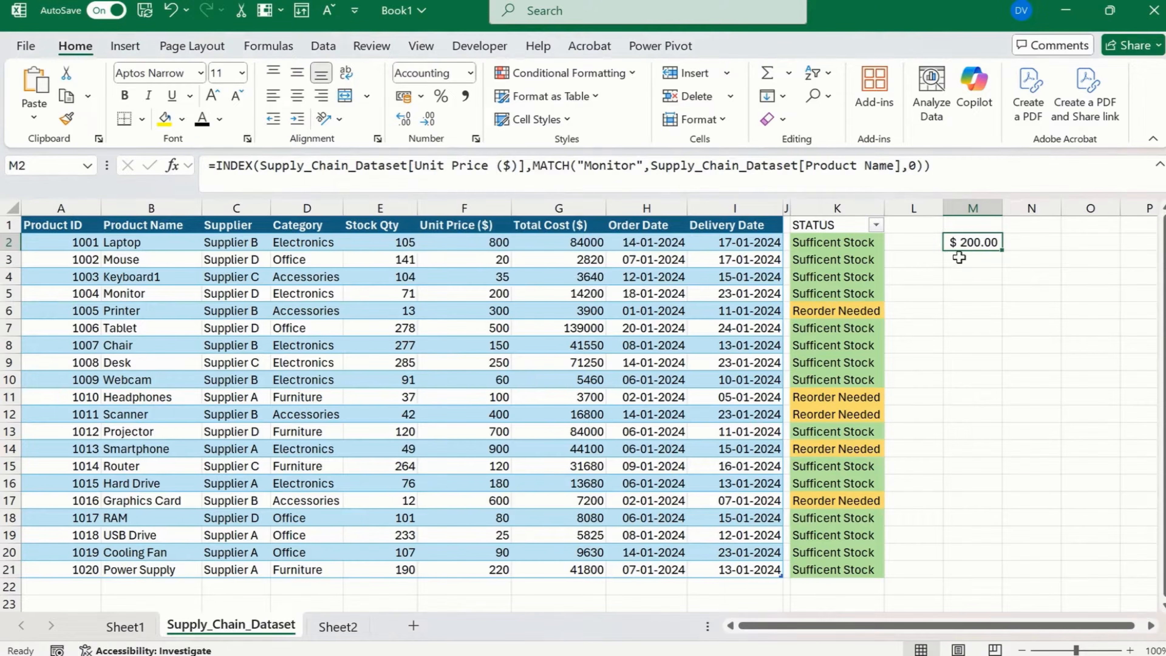
Apply the $ English (United States) accounting format to the Unit Price and Total Cost values in F2:G21.
left_click_drag(494, 242, 554, 570)
left_click(421, 97)
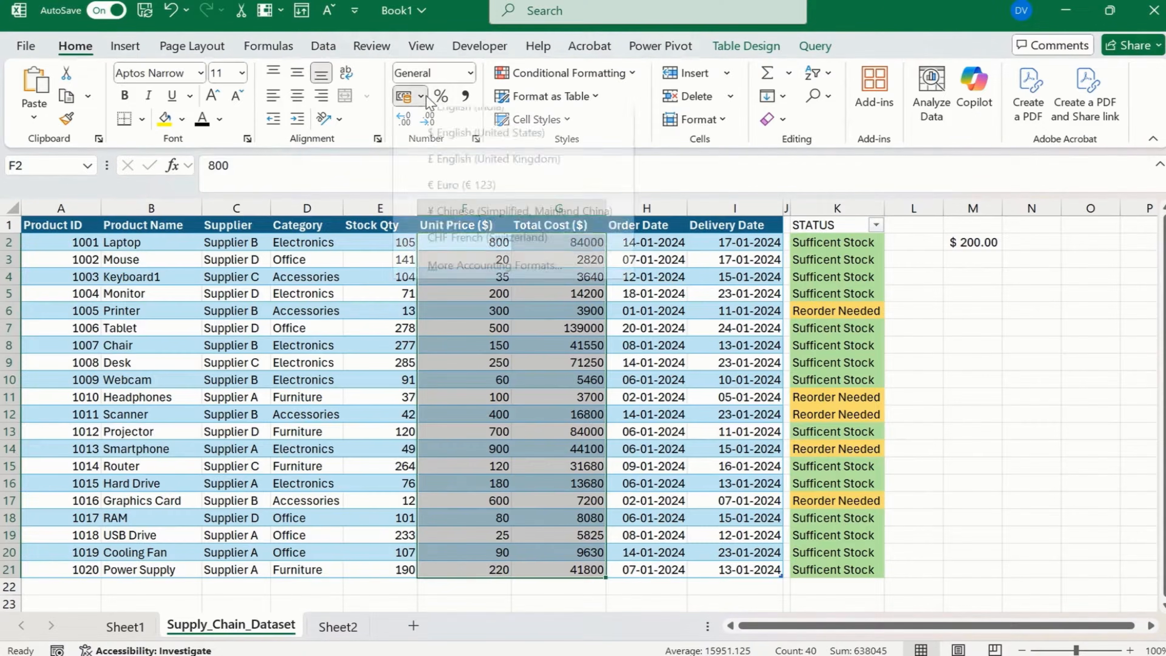
left_click(477, 149)
left_click(500, 340)
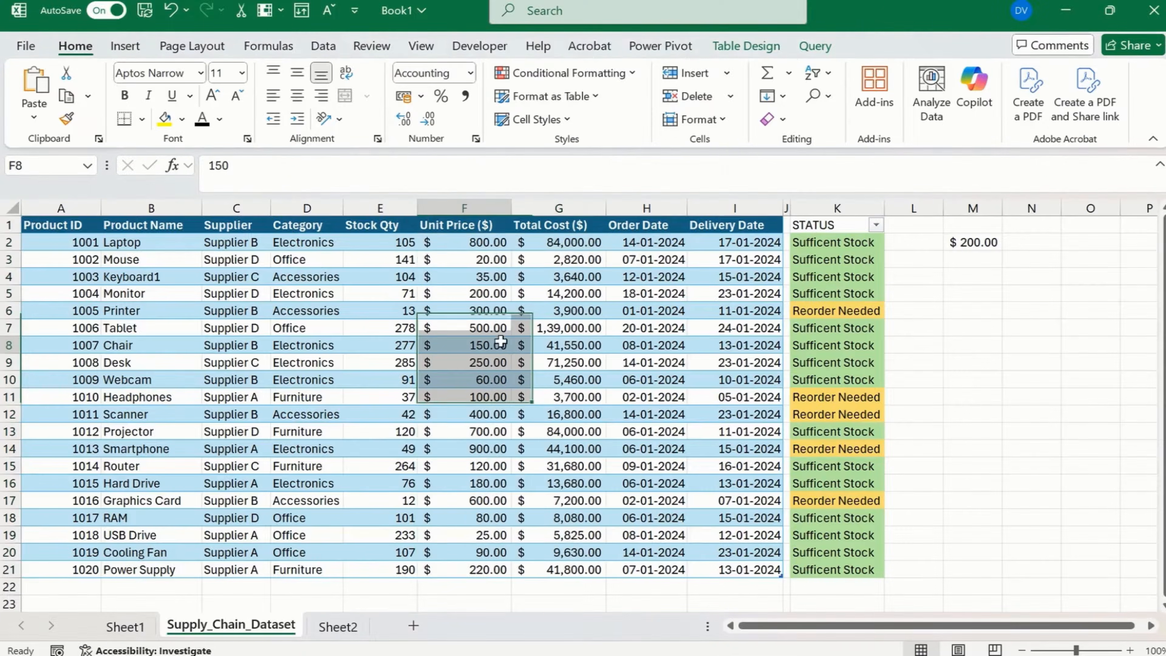
left_click(531, 259)
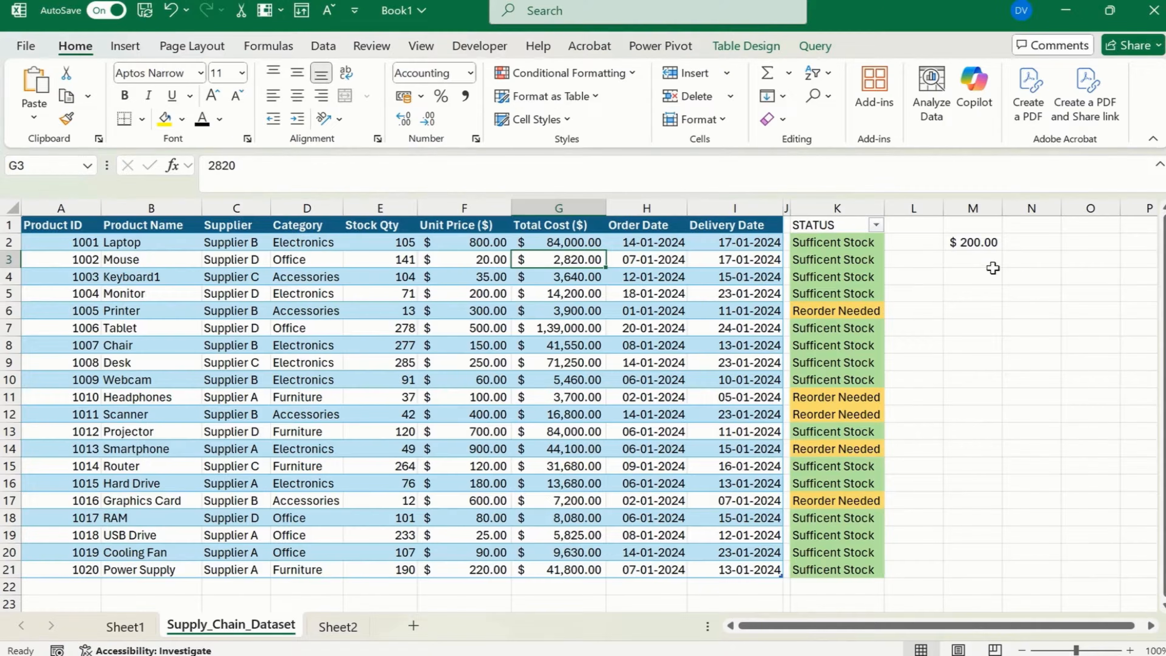
Clear the lookup formula from M2 and begin a FORECAST.LINEAR formula in L2.
left_click(976, 245)
key("Delete")
key("Left")
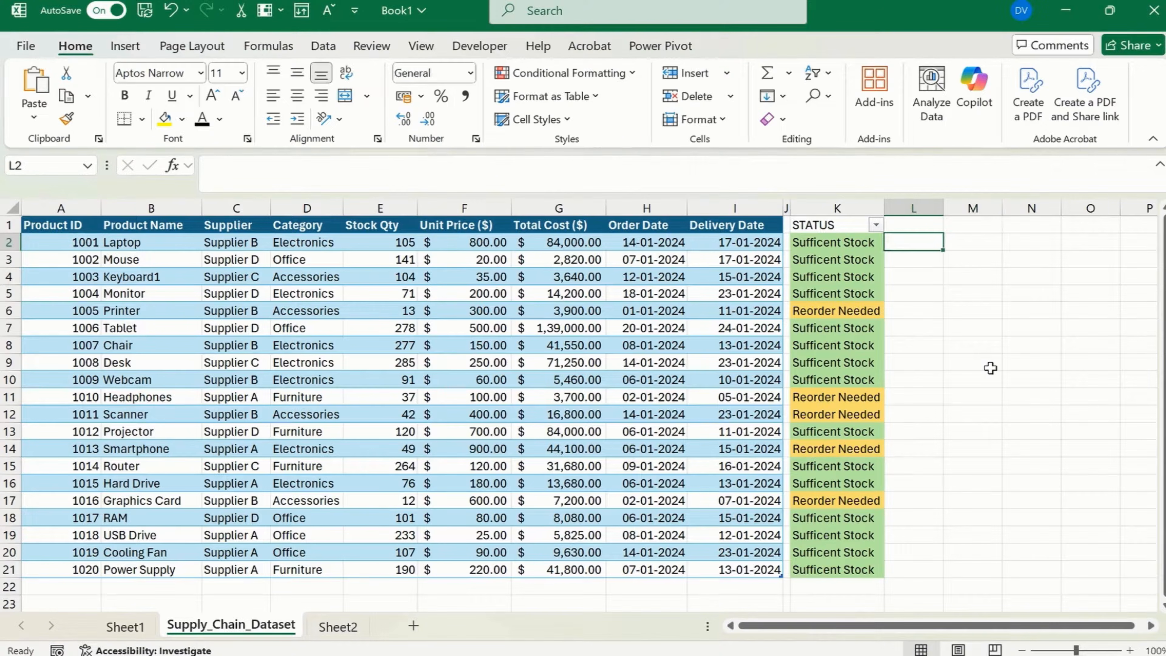
type("=fo")
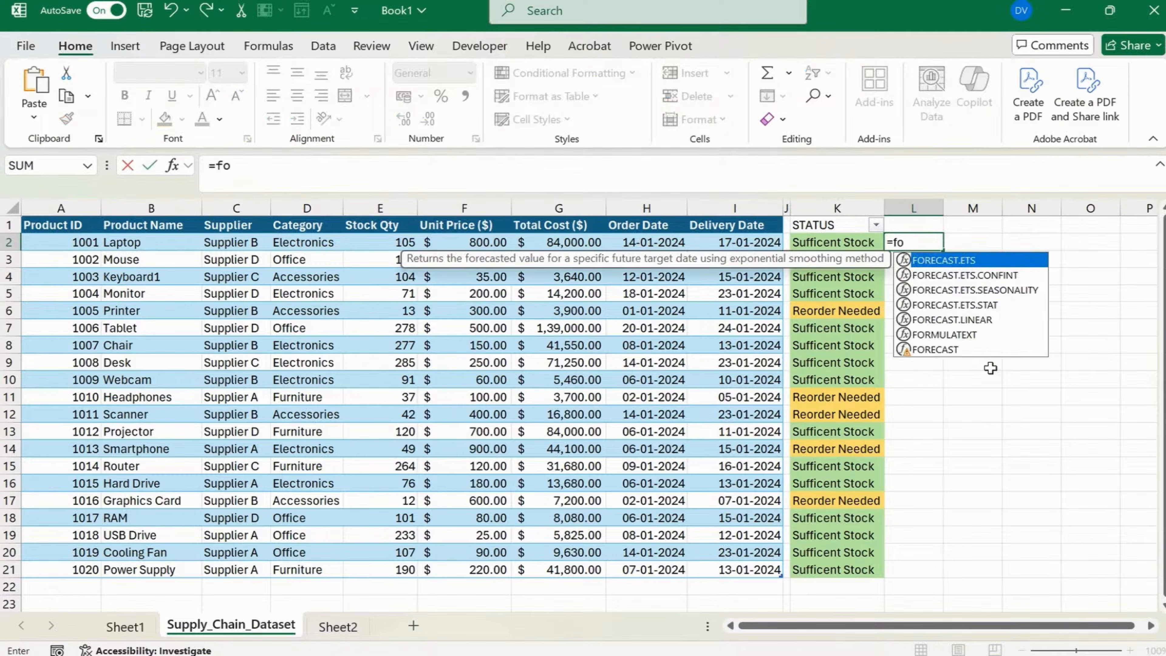
type("re")
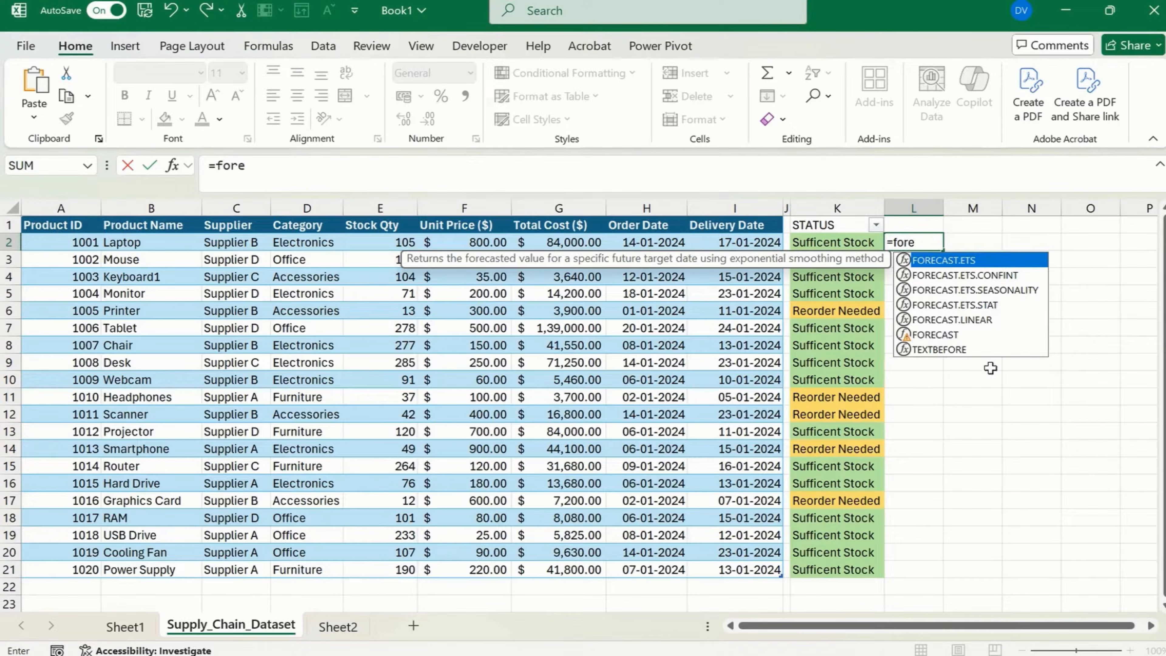
key("Down")
key("Down")
key("Down")
key("Down")
key("Tab")
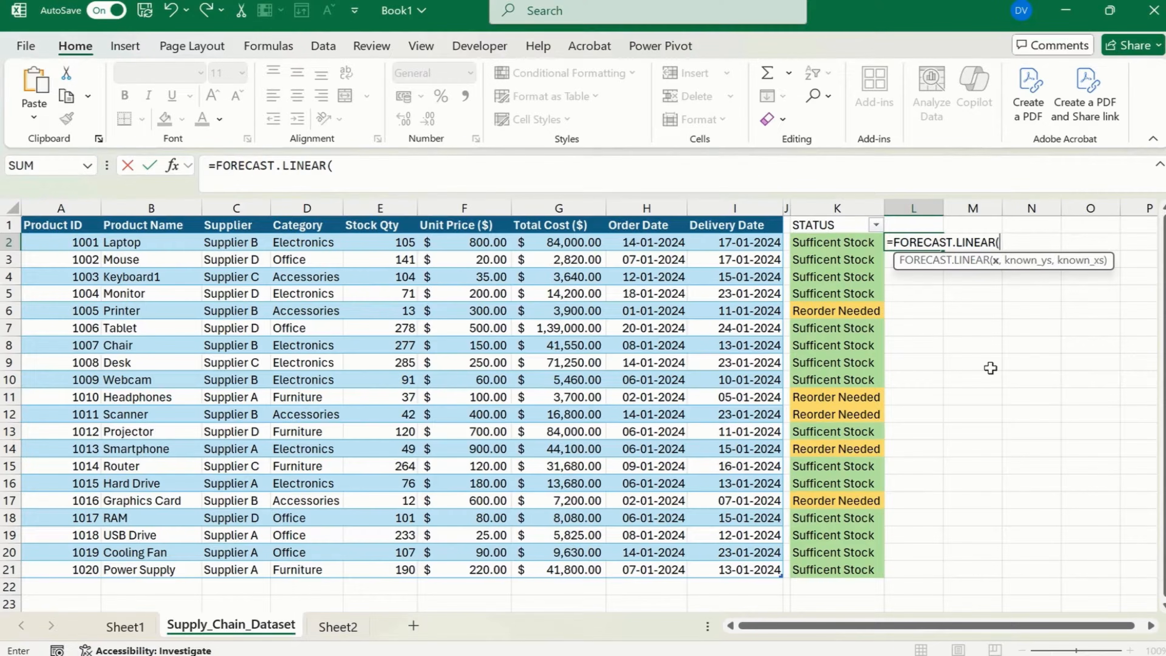
Set the forecast's x argument to 6 and its known y values to the array {150,180,200,220,250}.
type("6,")
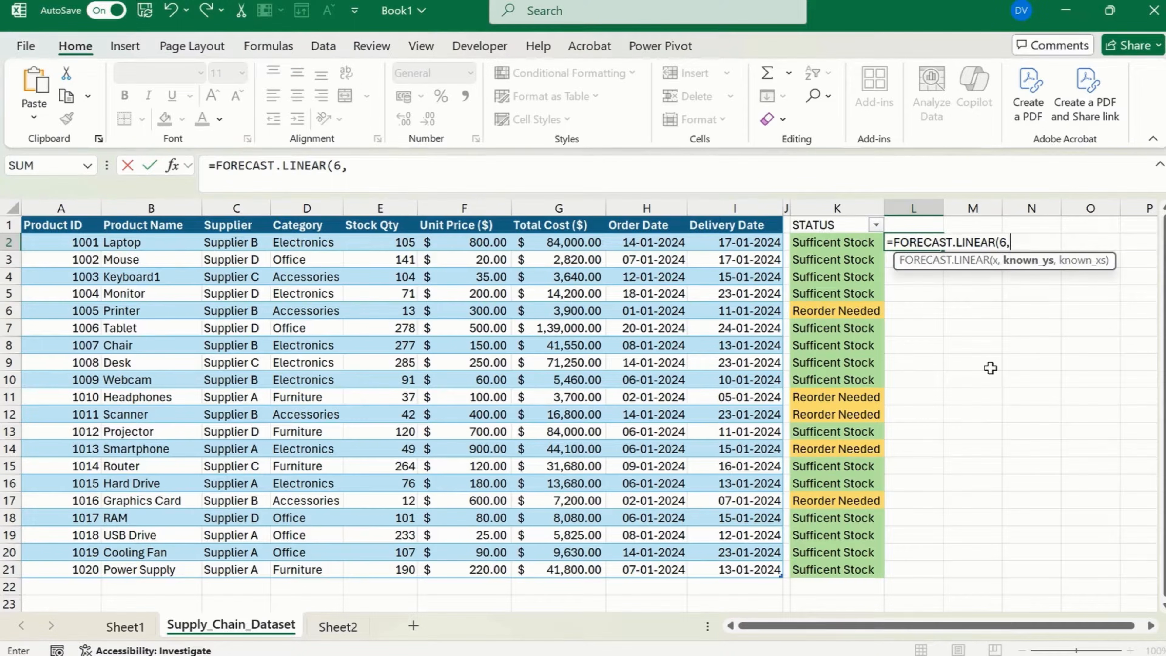
type("[")
key("BackSpace")
type("{150,")
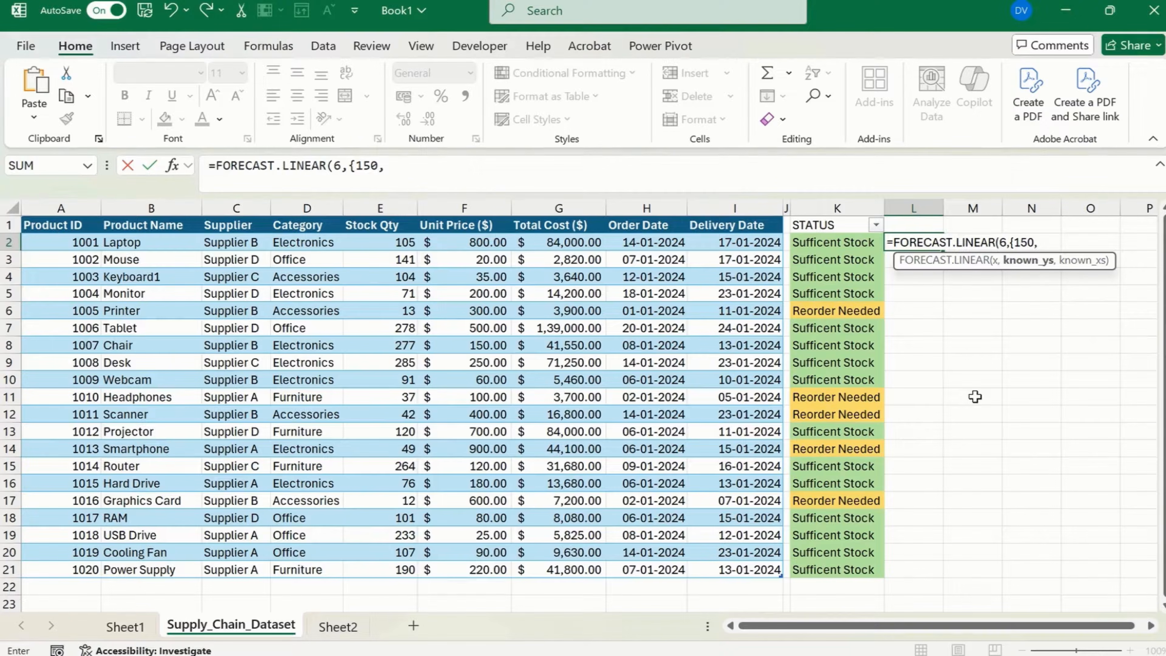
type("180,200,")
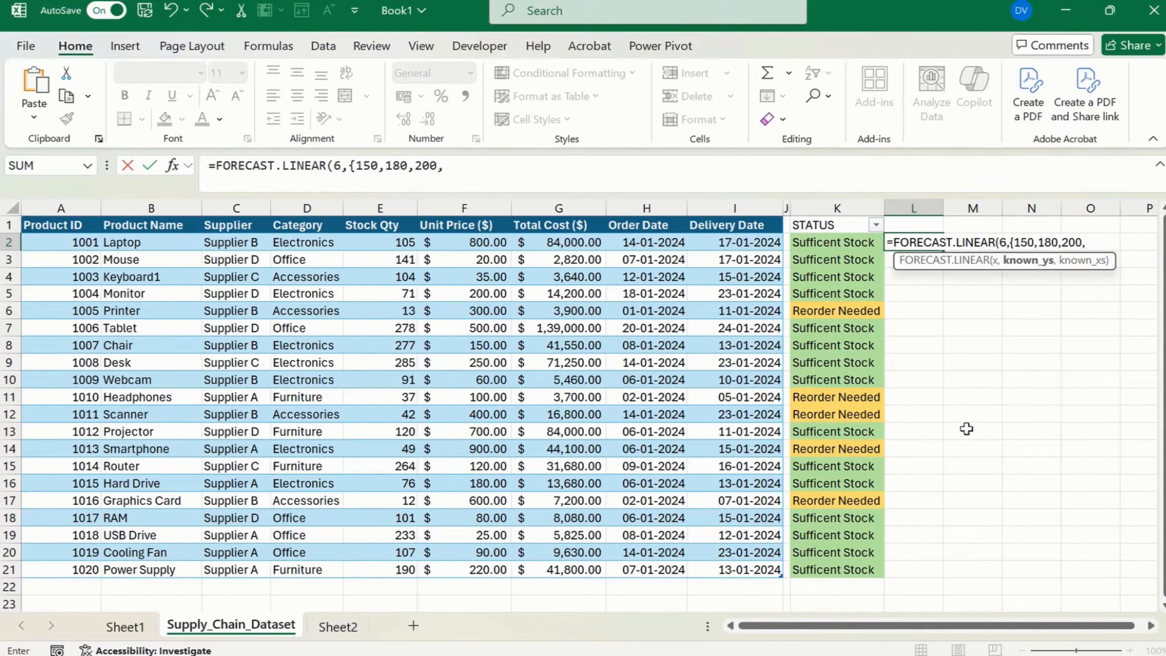
type("220,250")
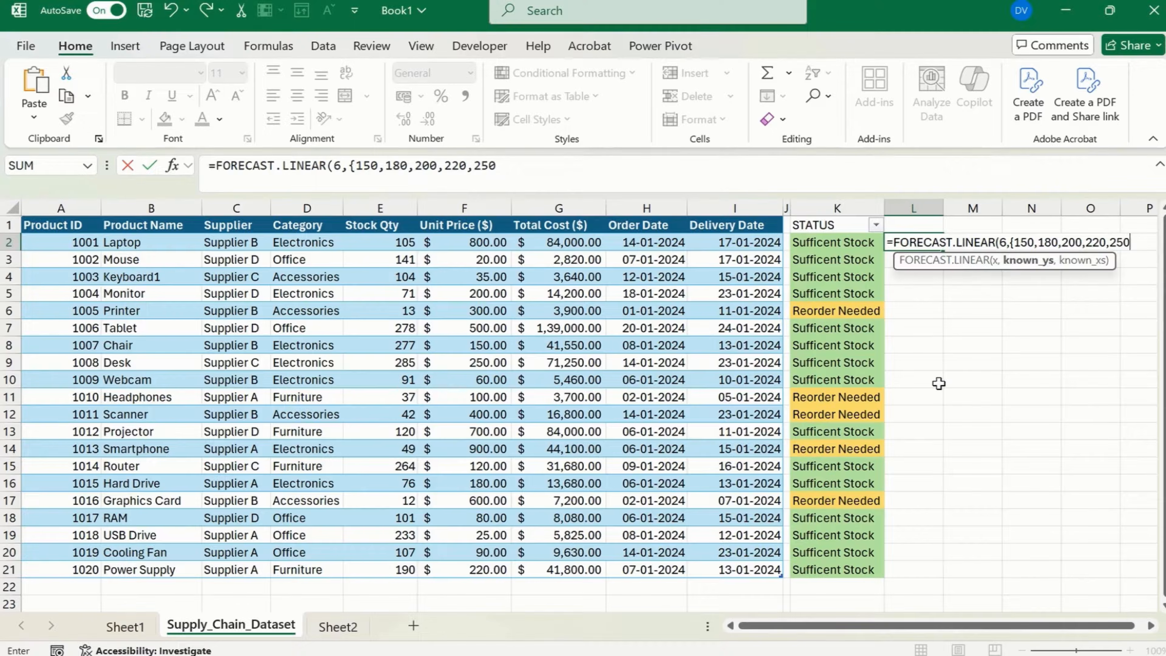
type("},")
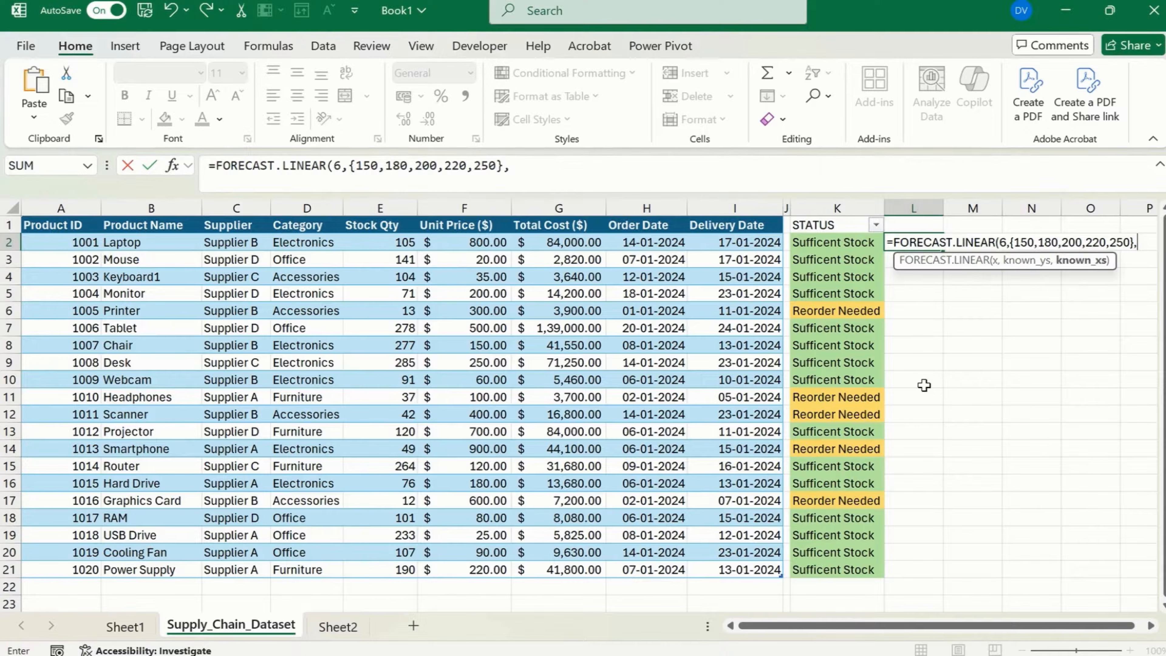
type("{1,2,")
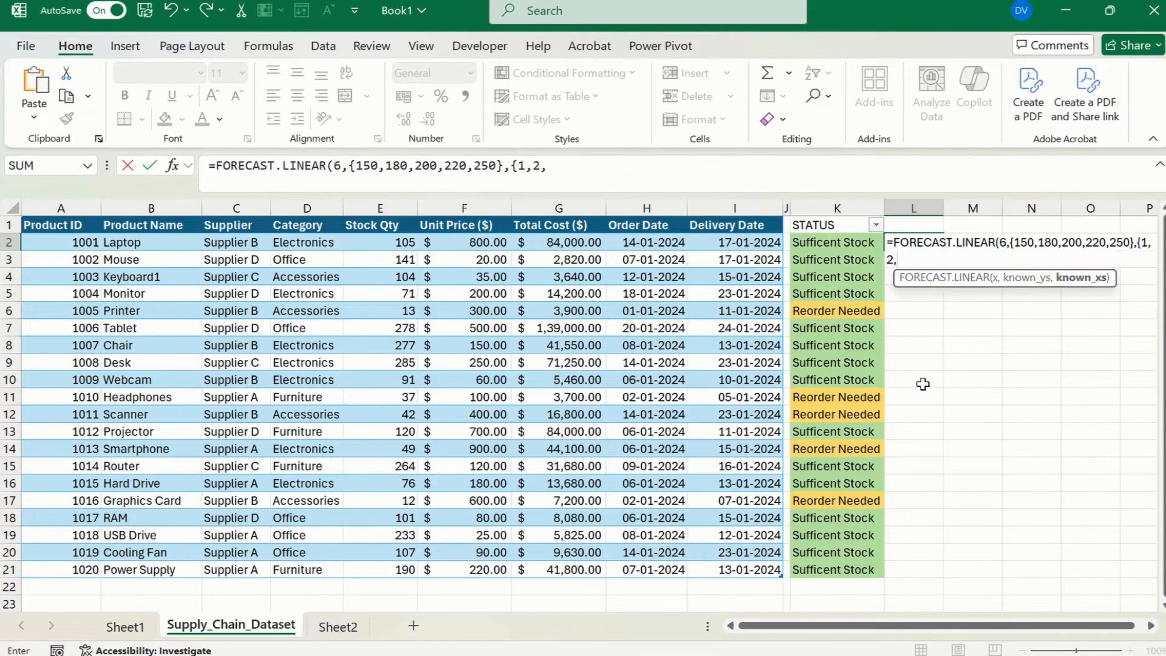
type("3,4,5})")
Add {1,2,3,4,5} as the known x values, close the formula, enter it and reselect L2.
key("Return")
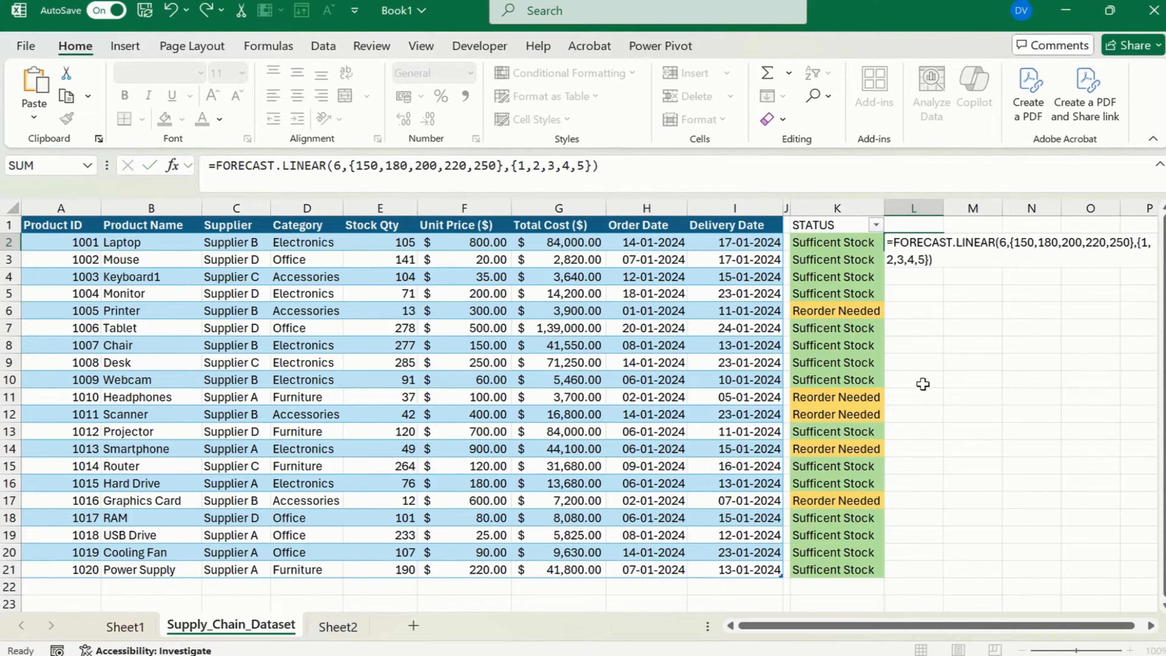
key("Up")
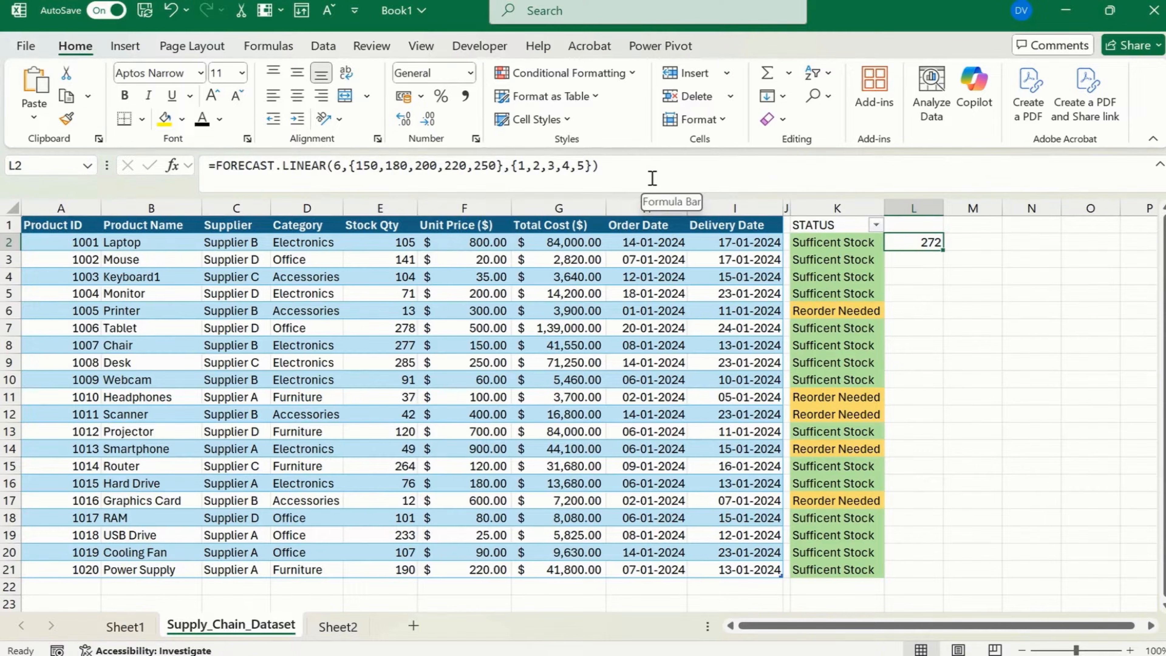
Examine the known x values, known y values and x argument of the forecast formula in L2.
double_click(522, 164)
left_click_drag(531, 156, 586, 146)
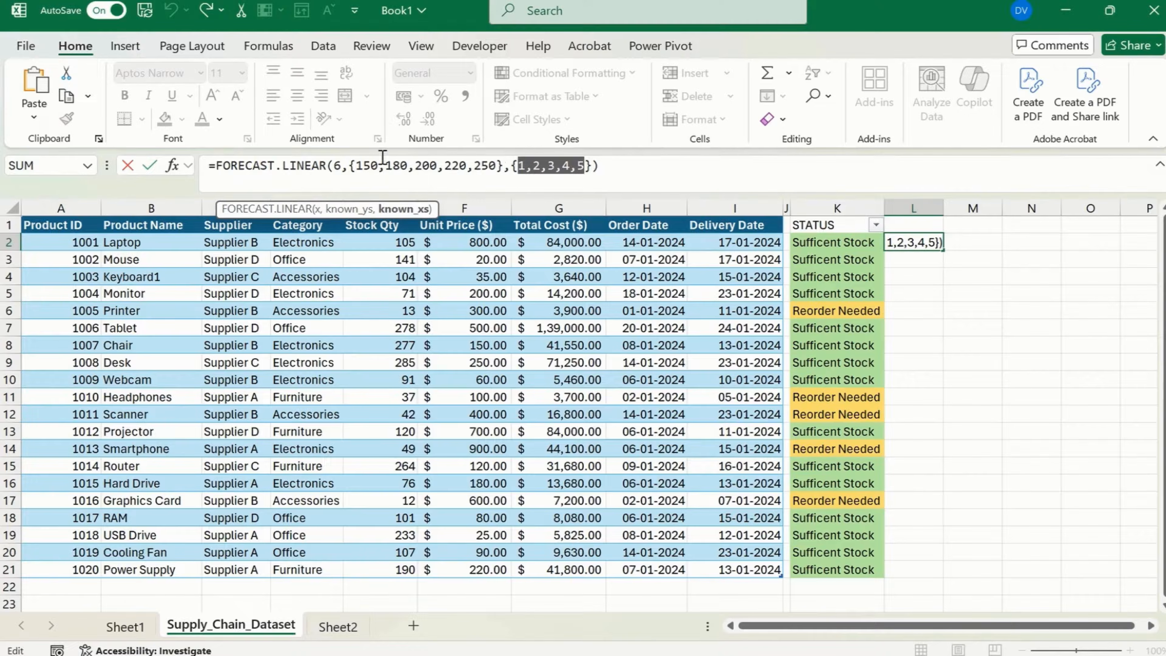
left_click_drag(360, 170, 497, 160)
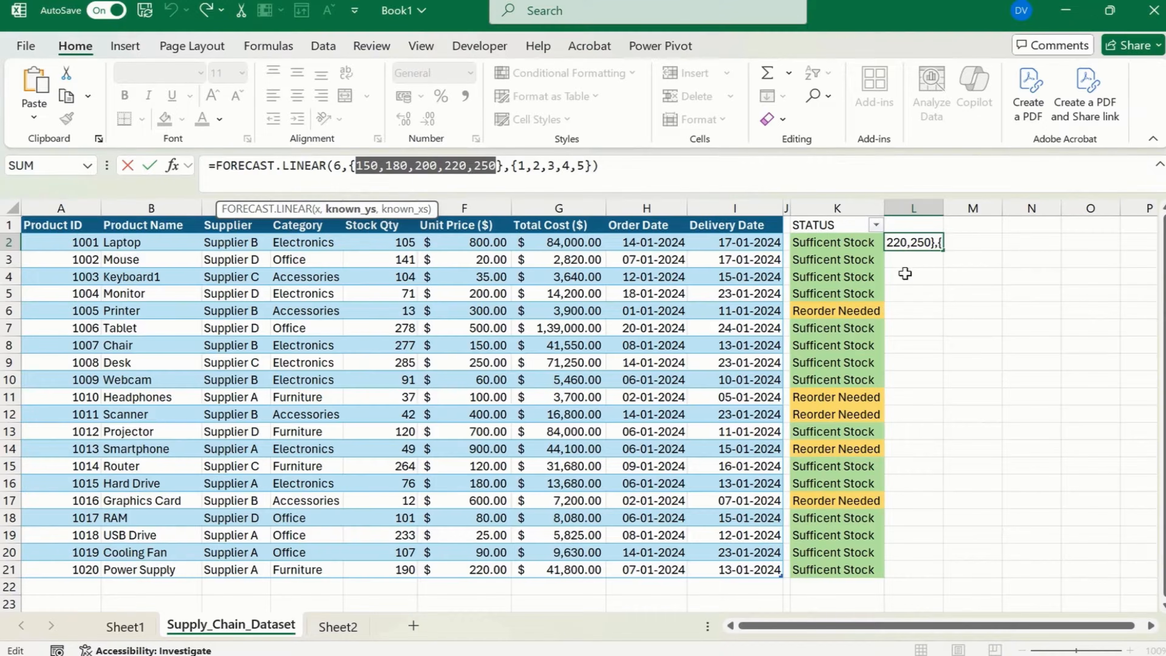
left_click(1073, 418)
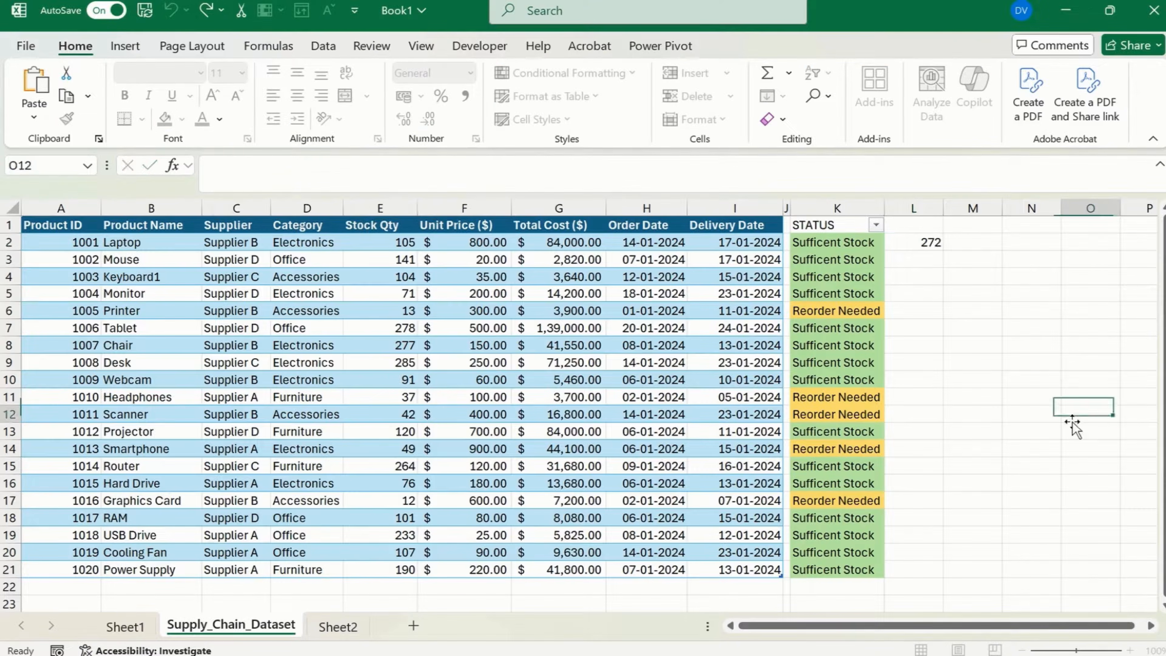
left_click_drag(975, 289, 1031, 389)
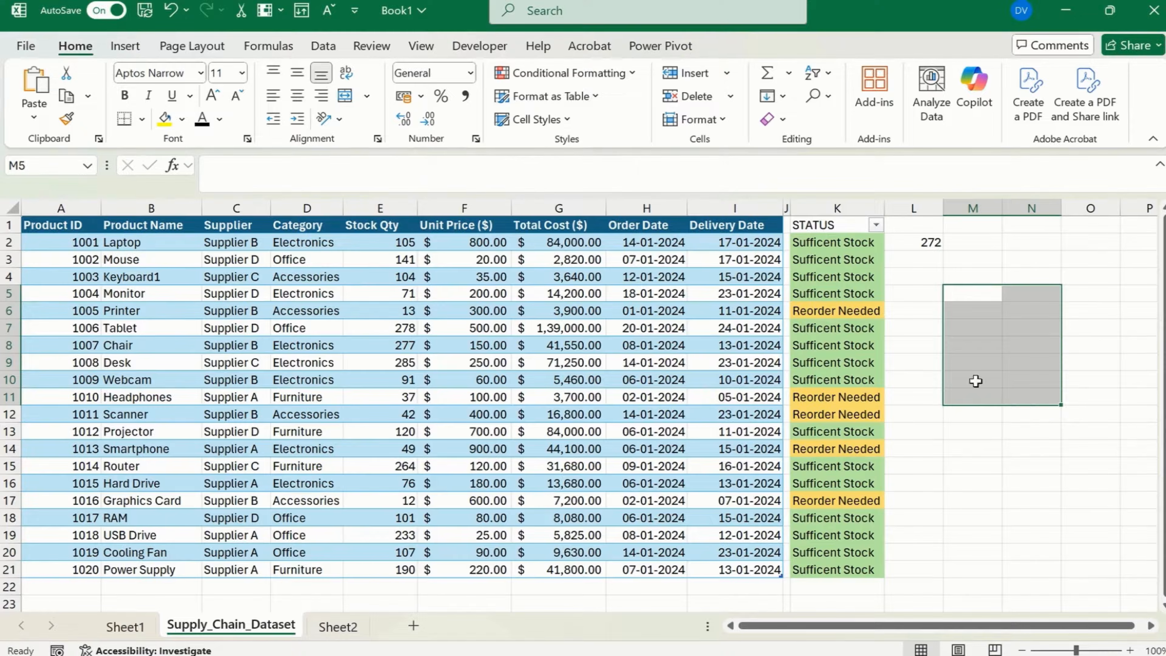
left_click(973, 259)
left_click(916, 242)
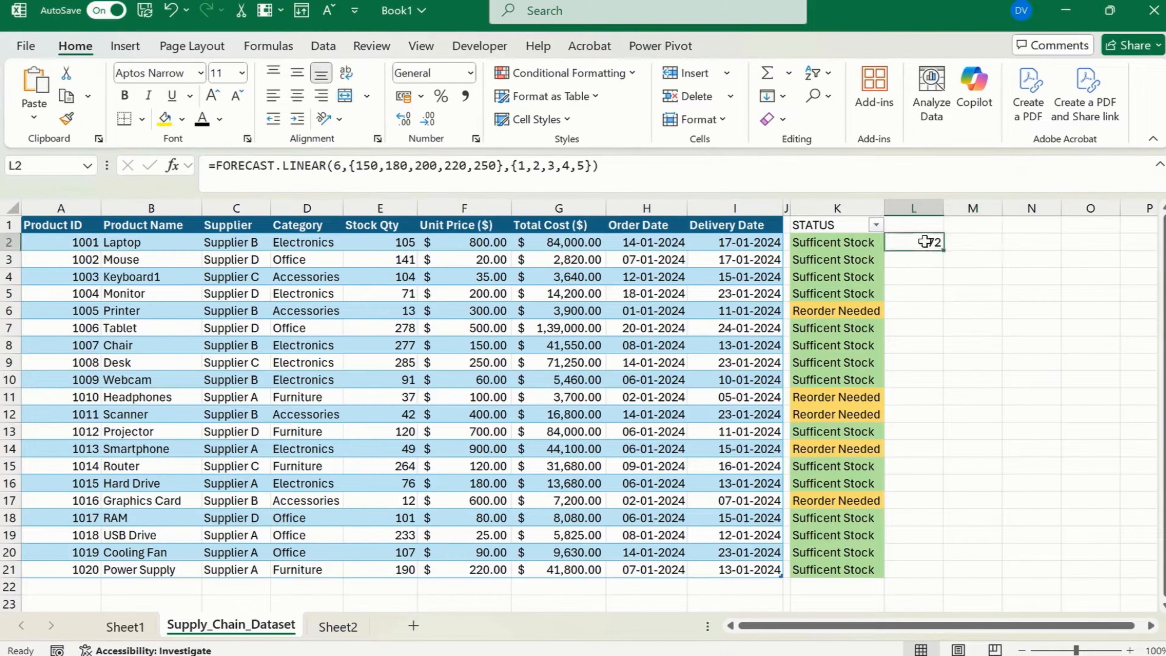
left_click(344, 164)
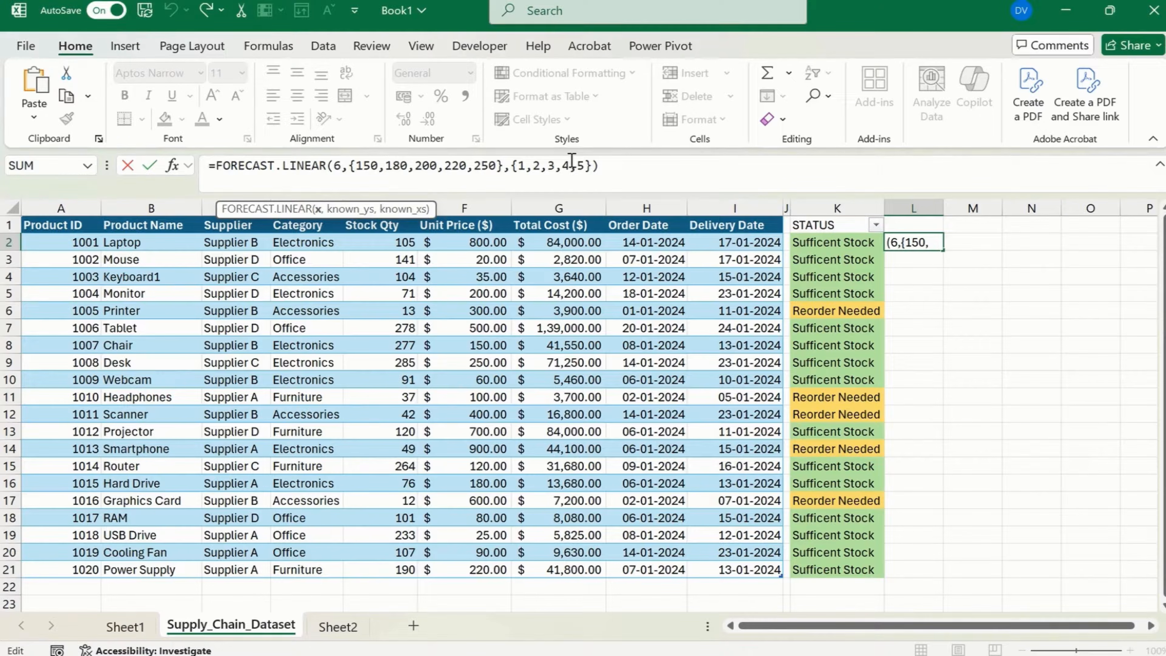
key("Return")
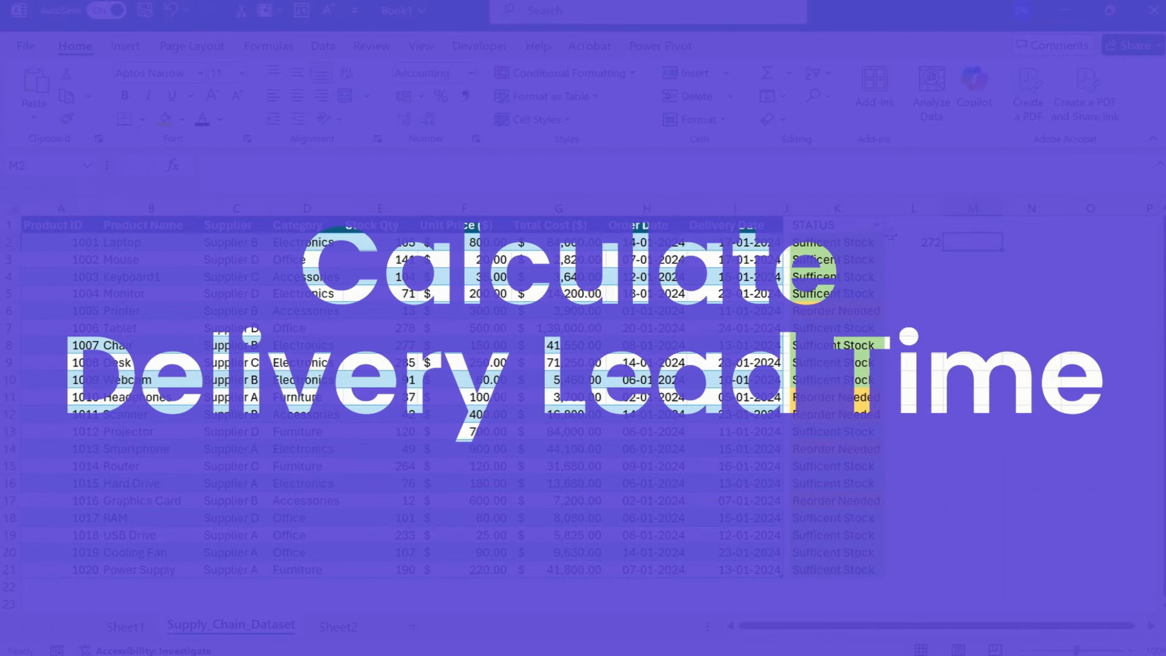
Clear the forecast formula from L2 and begin a NETWORKDAYS formula in that cell.
left_click_drag(903, 241, 909, 226)
key("Delete")
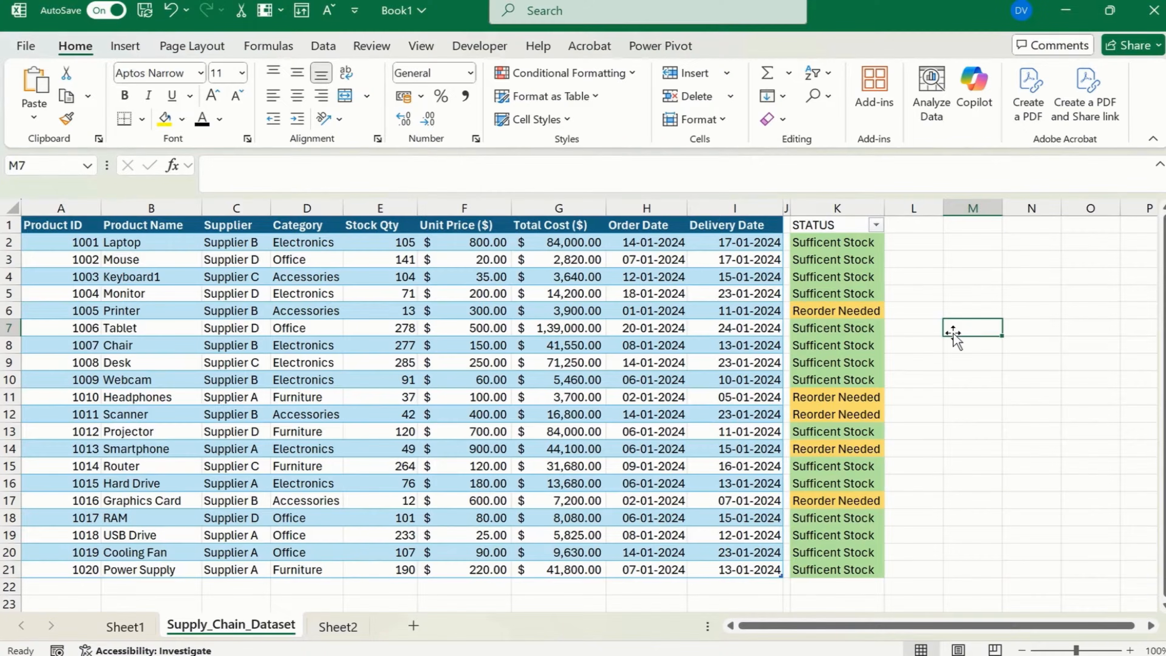
key("Left")
key("Left")
key("Up")
key("Right")
key("Up")
key("Up")
key("Up")
key("Up")
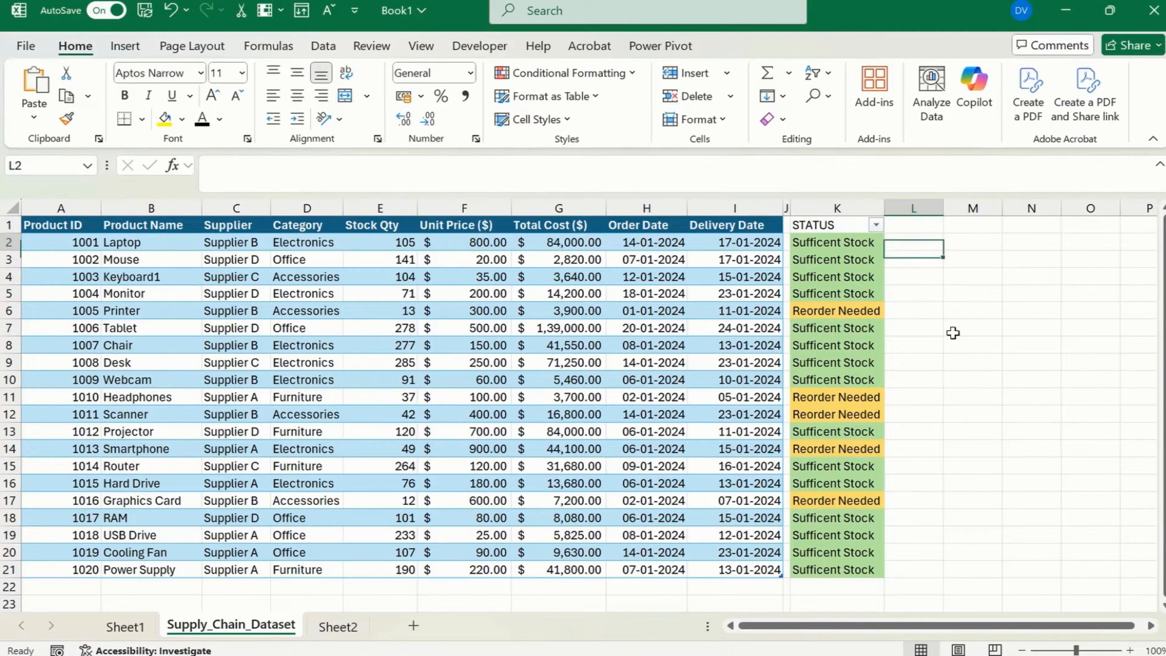
type("=net")
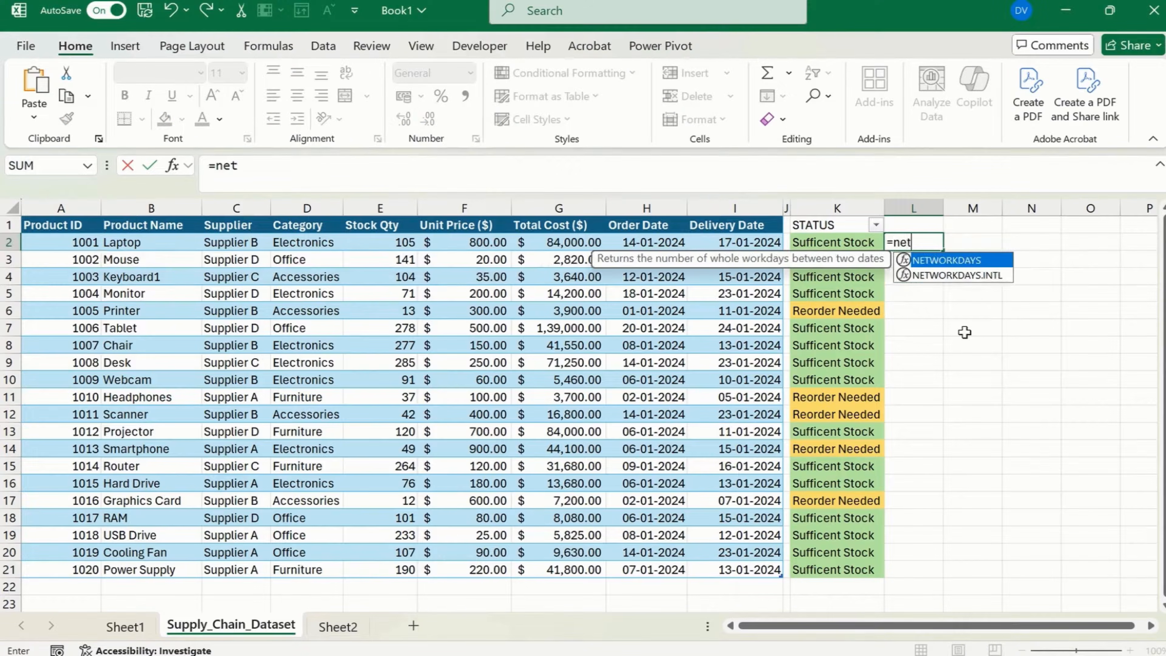
key("Tab")
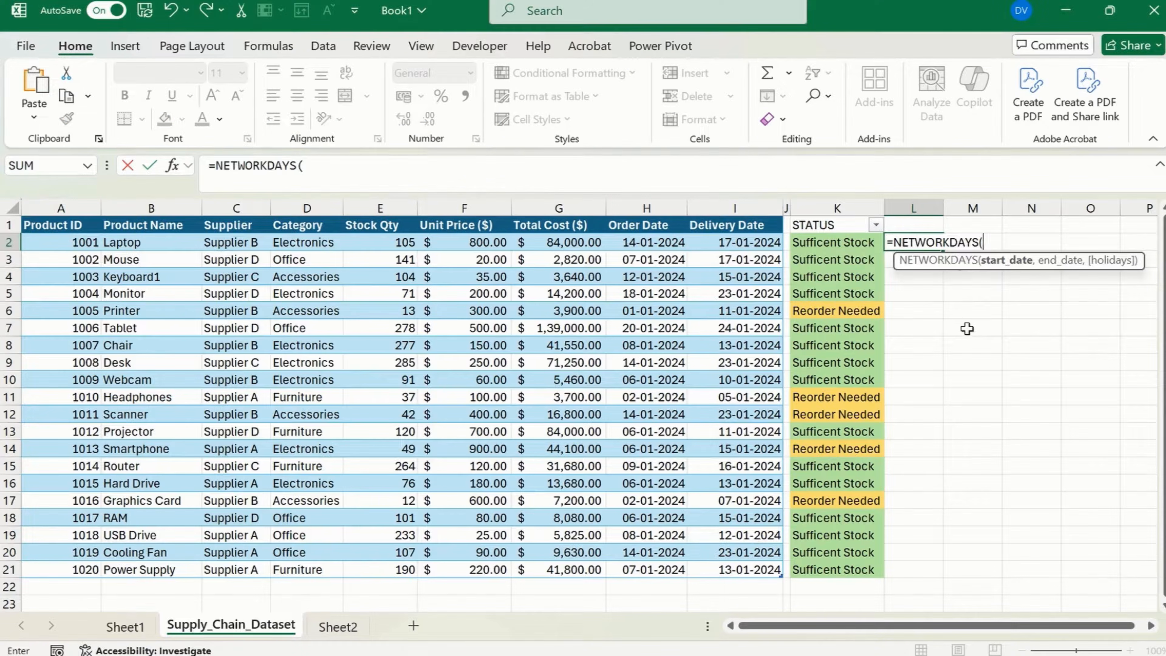
Use row 2's Order Date as the start date and its Delivery Date as the end date, and enter the formula.
key("Left")
key("Left")
key("Left")
key("Left")
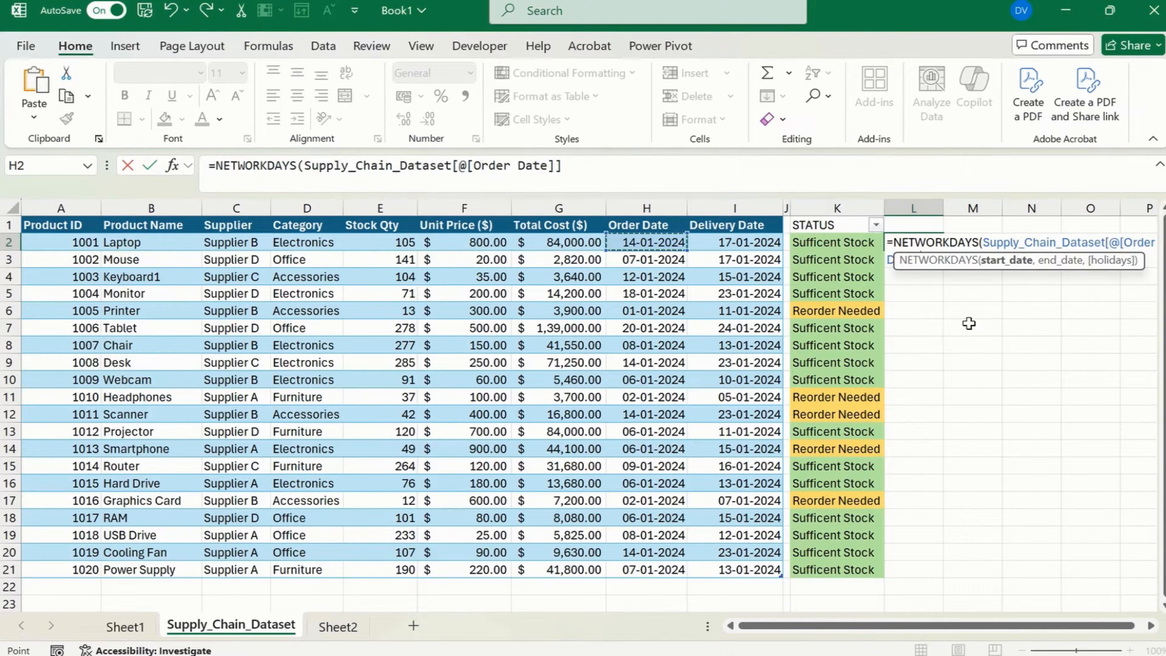
type(",")
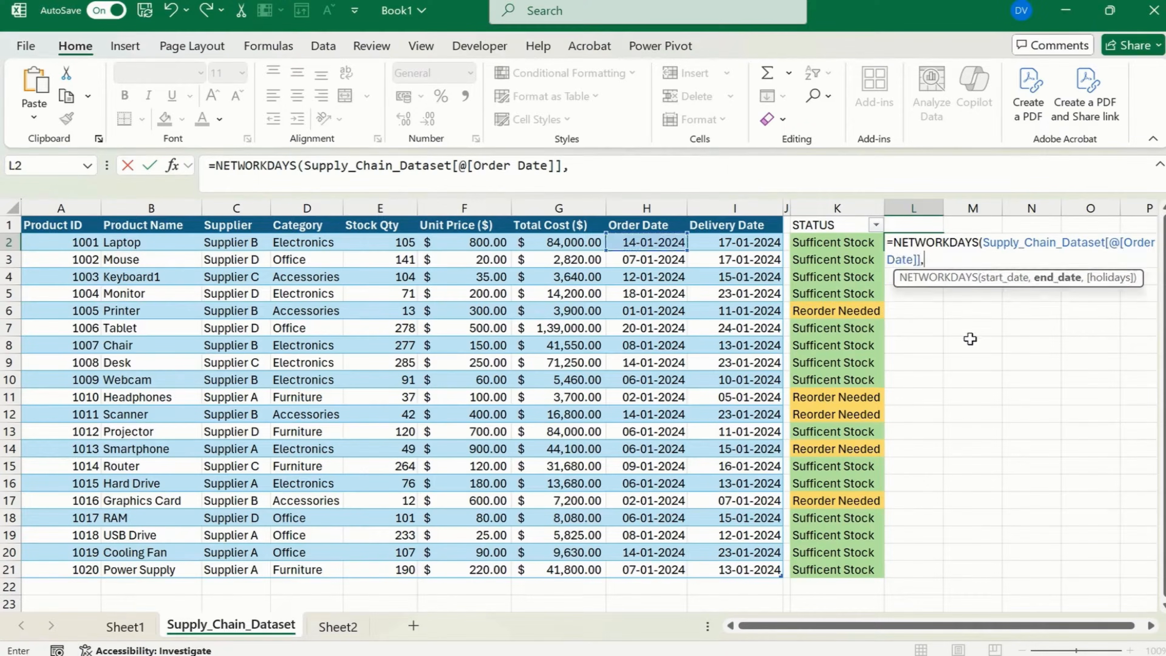
key("Left")
key("Left")
key("Left")
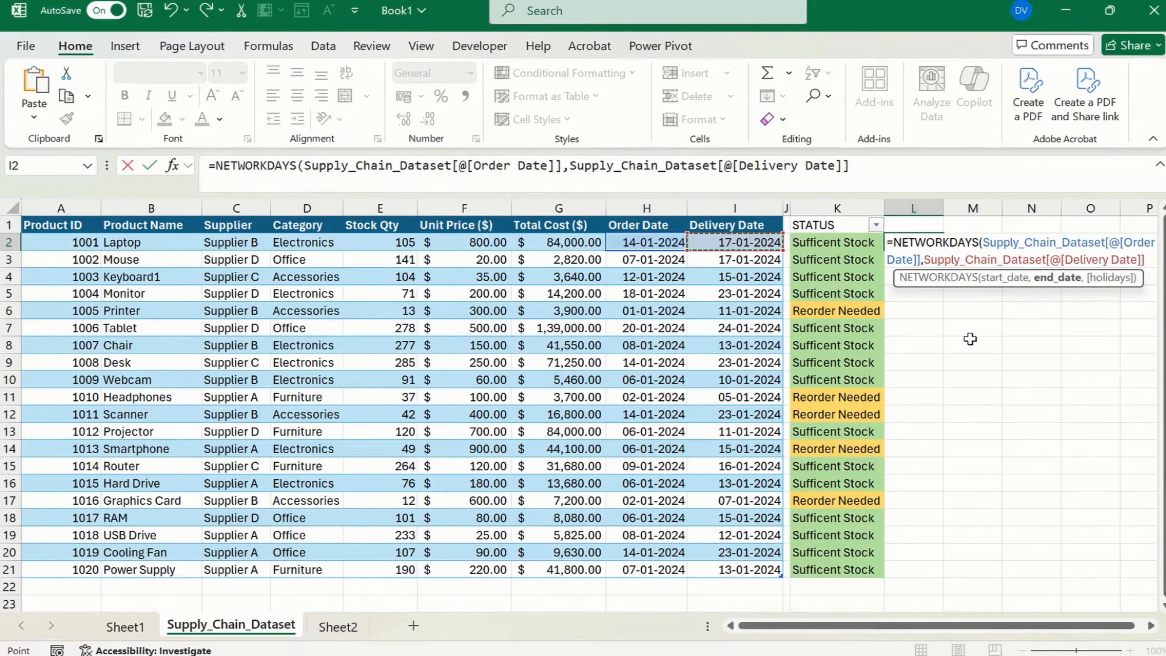
type(")")
key("Return")
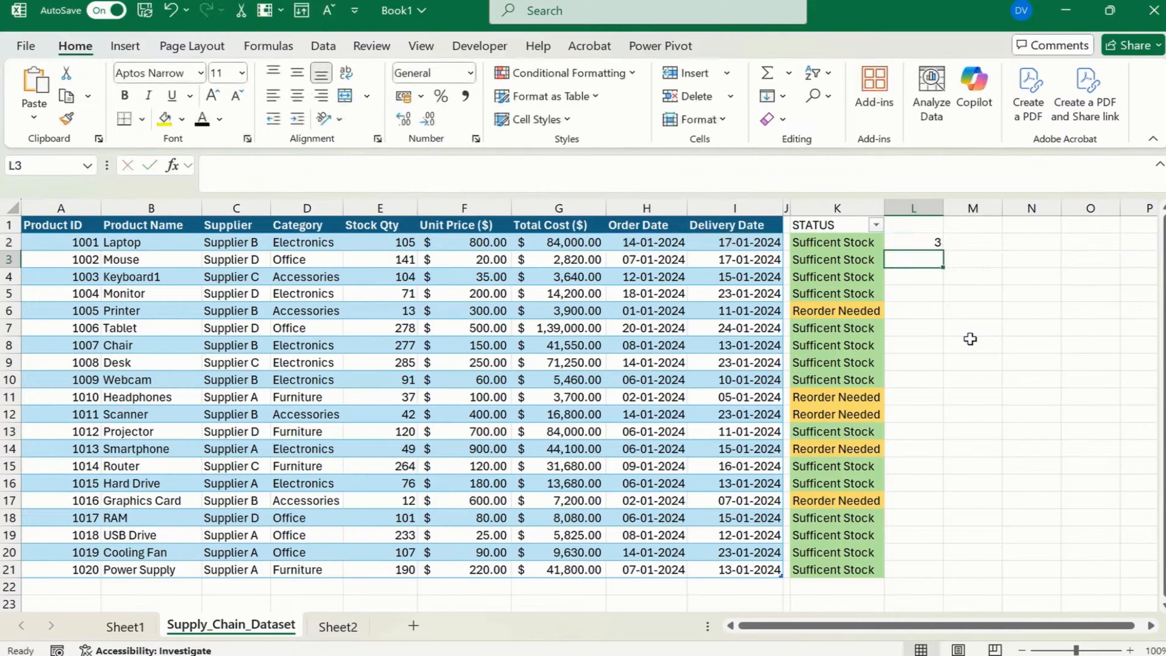
Fill the NETWORKDAYS formula from L2 down to L21.
key("Left")
key("ctrl+Down")
key("Right")
key("ctrl+shift+Up")
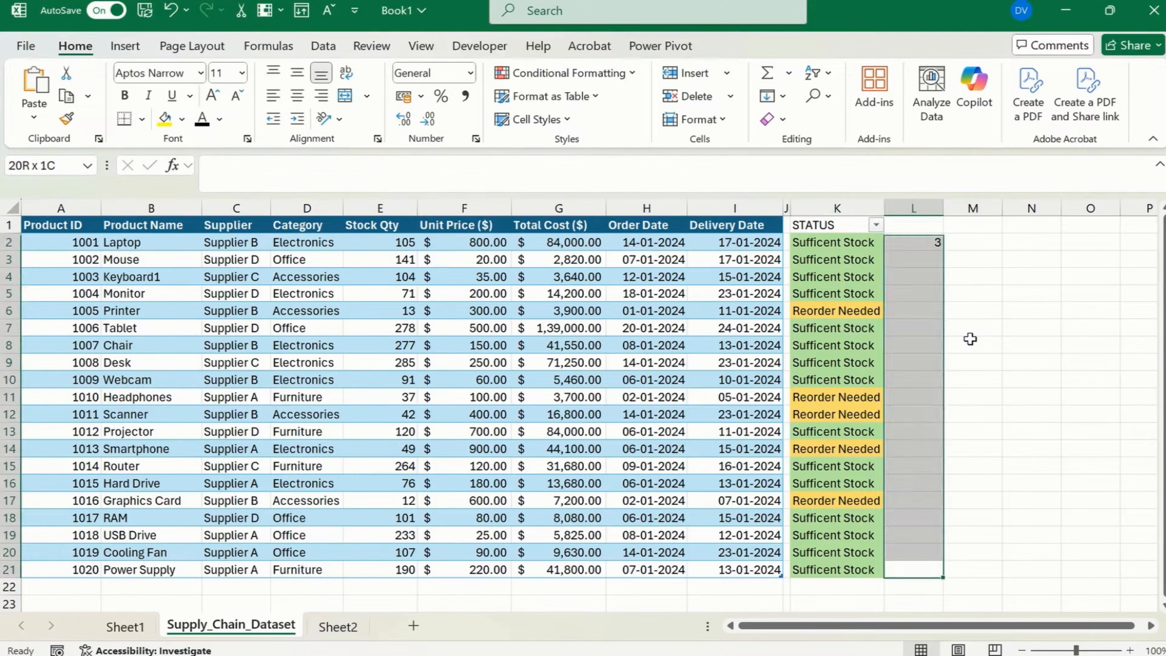
key("ctrl+d")
key("Up")
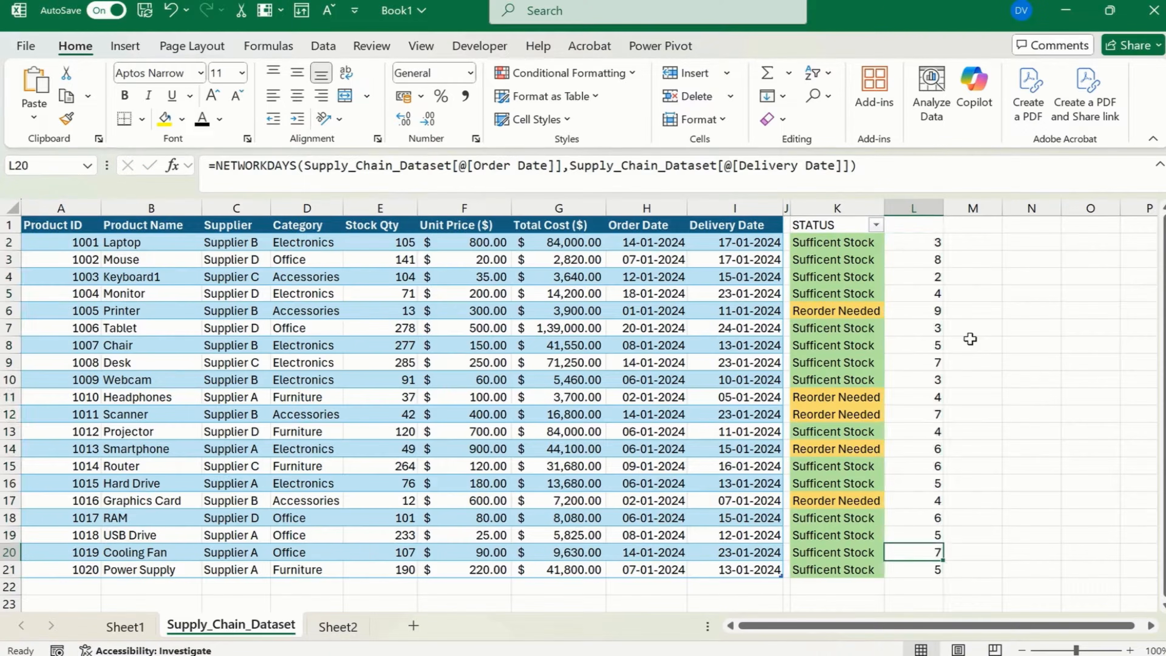
Enter the header "Delivery Lead Time" in cell L1 above the NETWORKDAYS results.
key("Up")
key("Up")
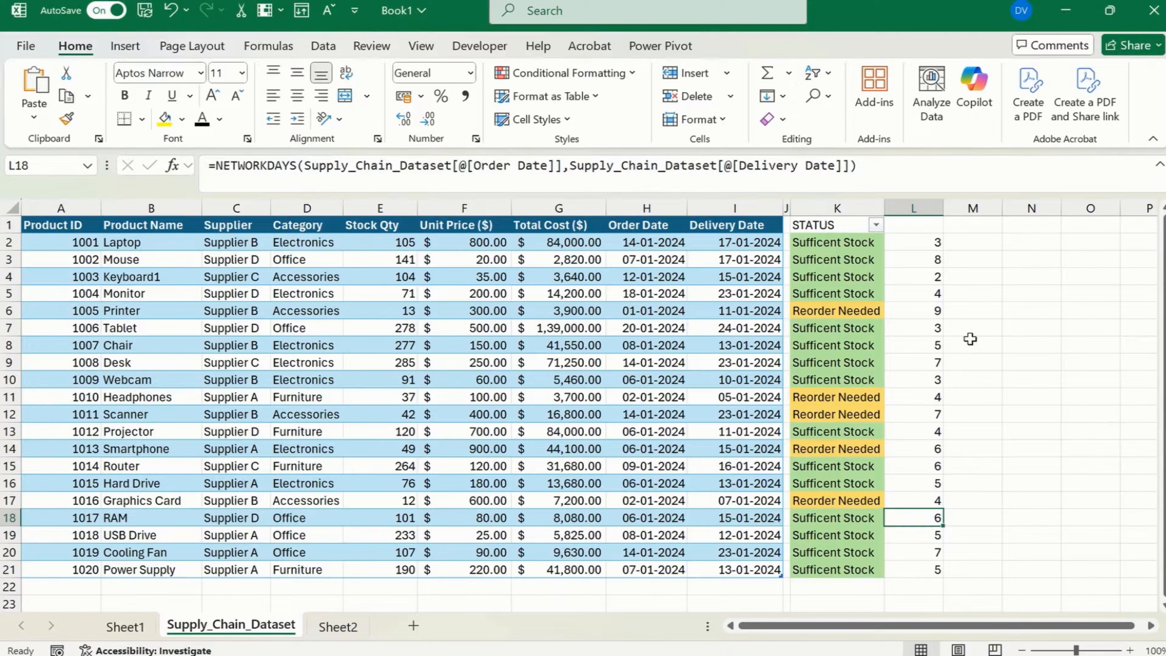
left_click(919, 225)
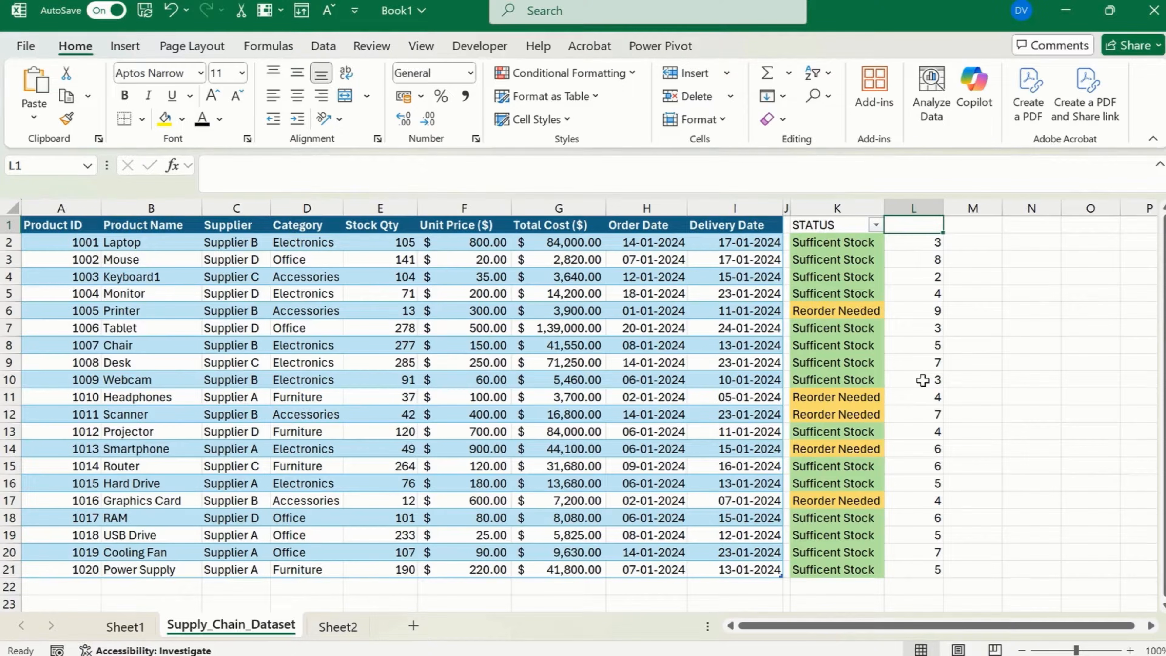
type("Deli")
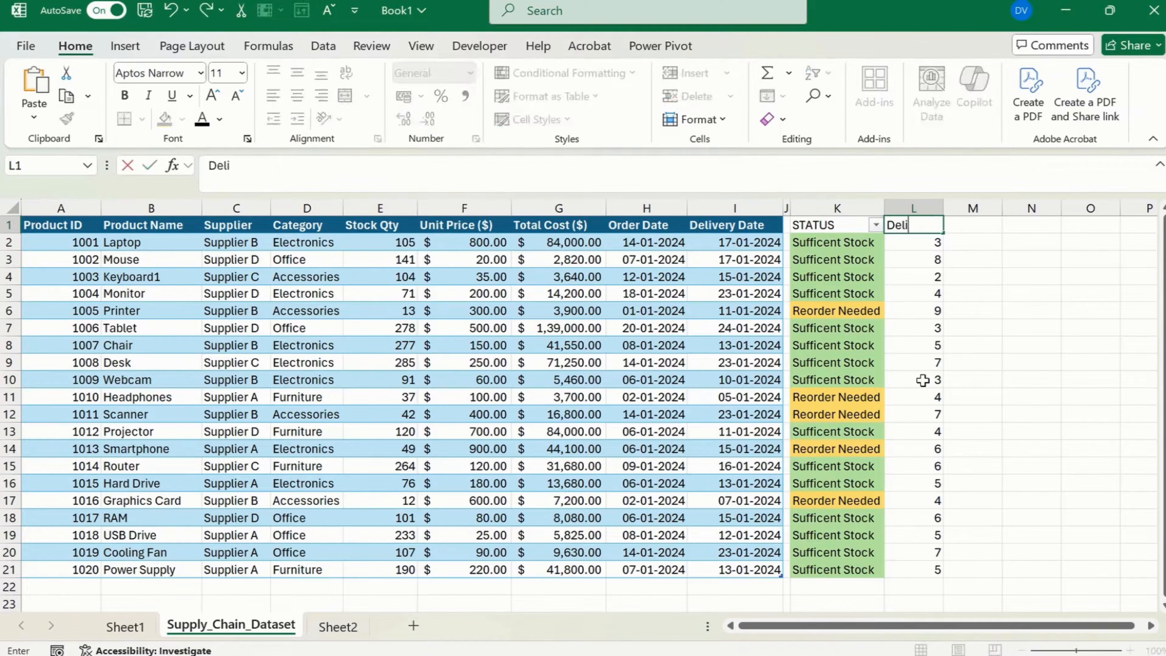
type("very Lead Time")
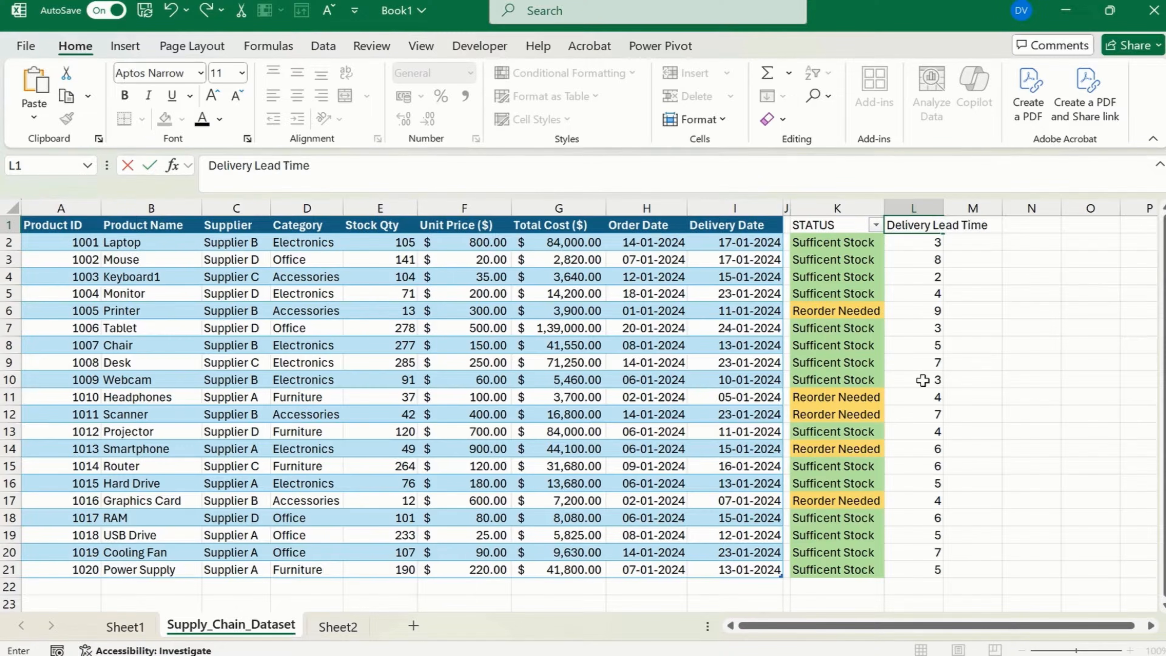
key("Return")
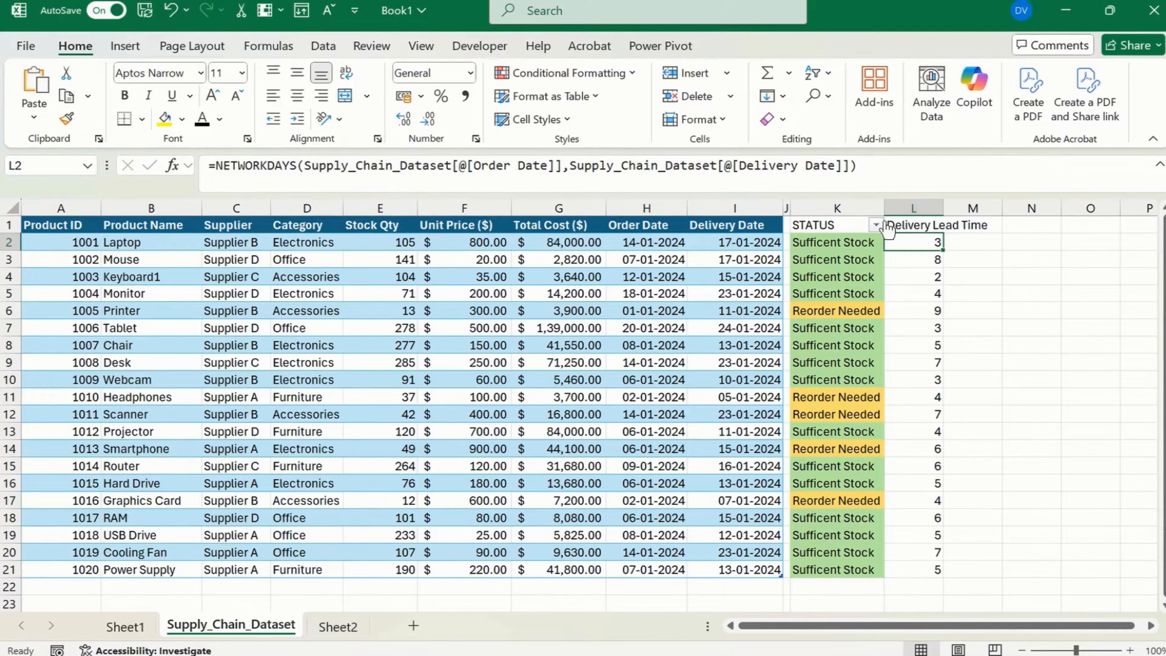
Fit column L to its header text and make the headers in K1 and L1 bold.
double_click(943, 208)
left_click_drag(952, 225, 854, 224)
left_click(126, 97)
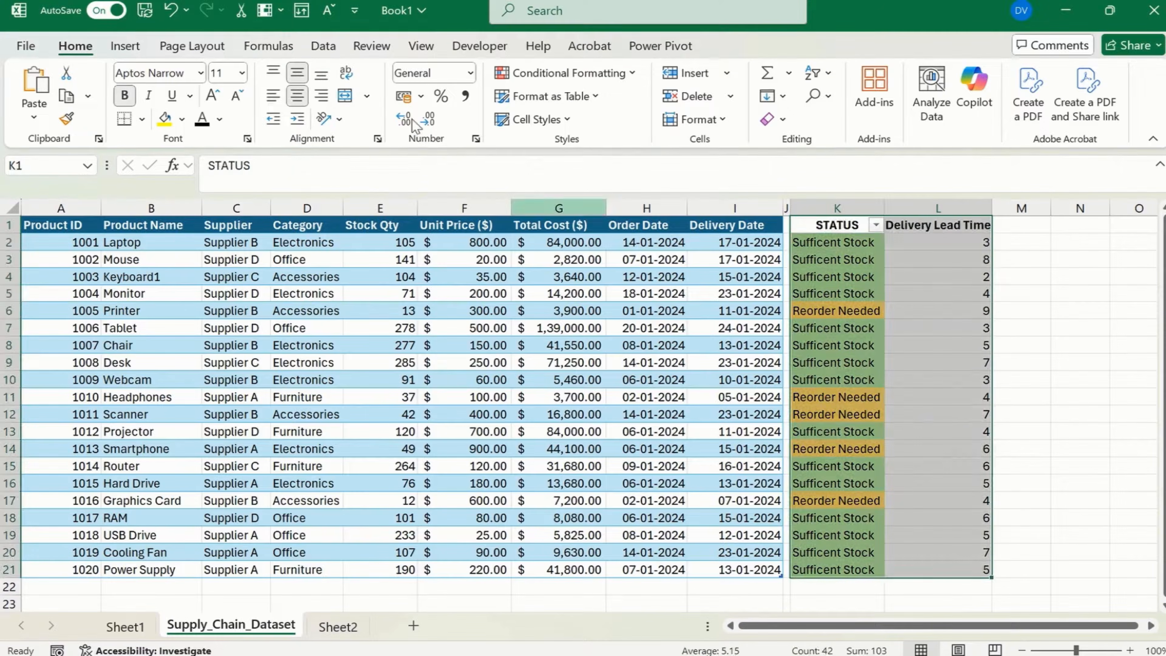
Centre the contents of the STATUS and Delivery Lead Time columns horizontally, and refit column L's width to its contents.
left_click(298, 96)
left_click(297, 96)
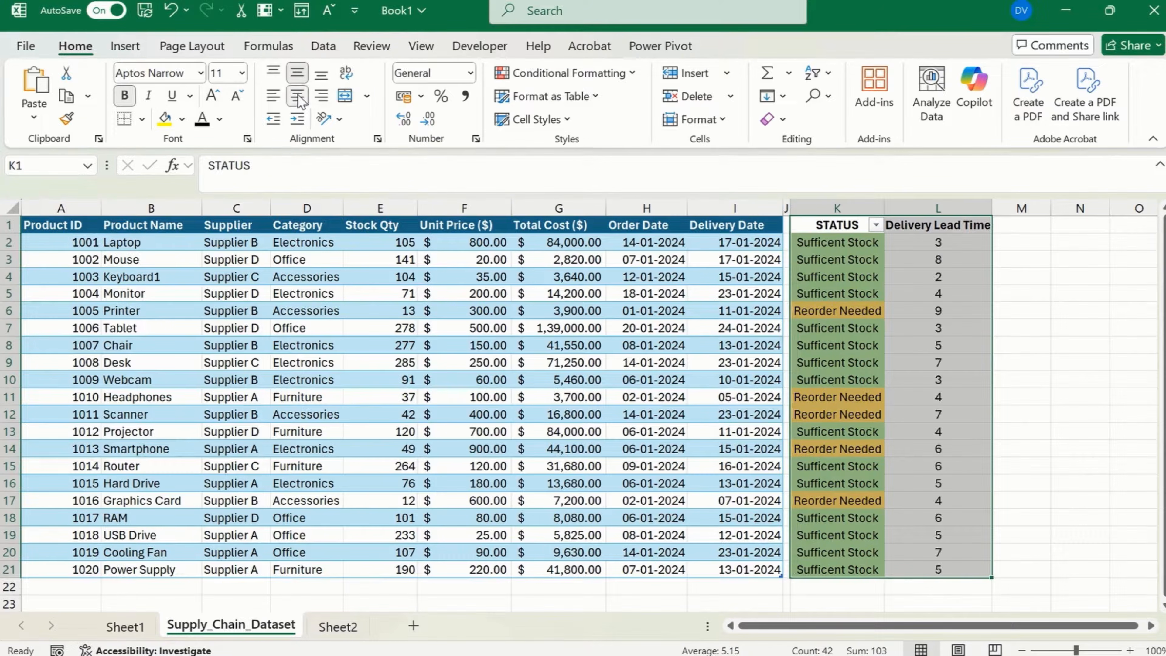
left_click(939, 259)
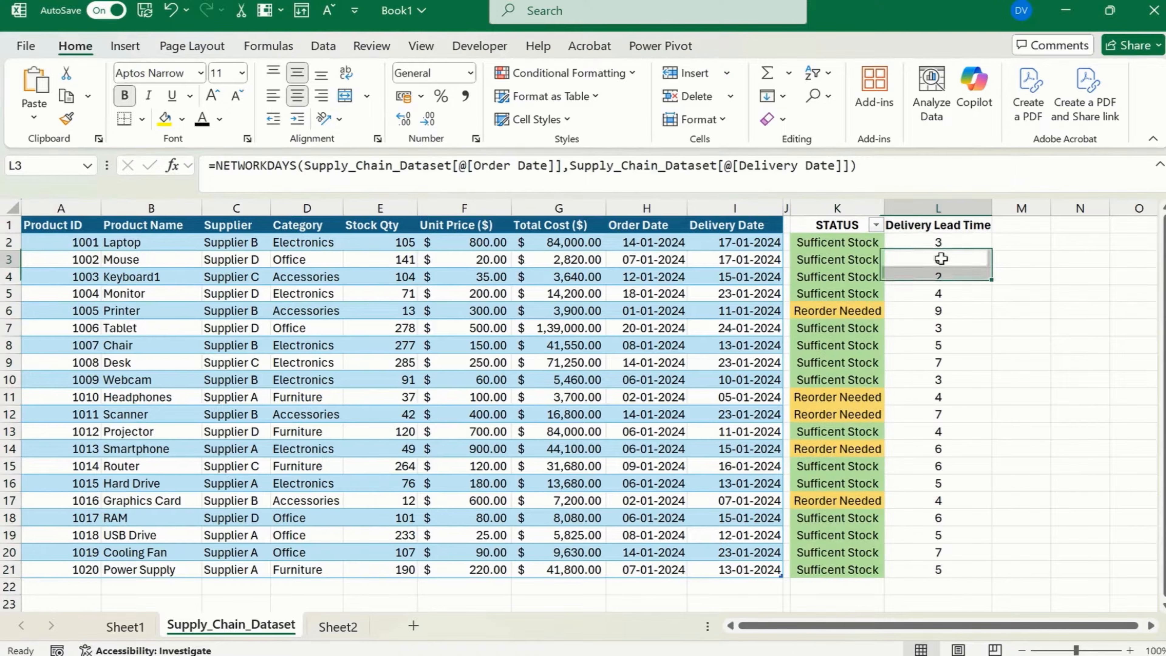
double_click(992, 206)
left_click(954, 386)
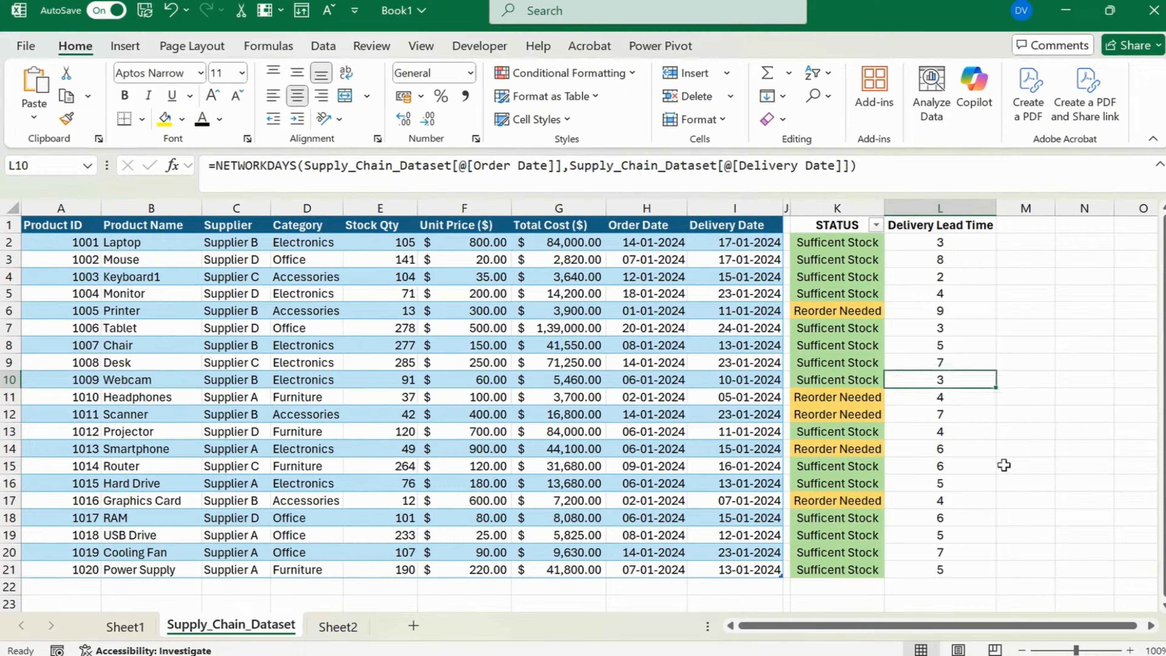